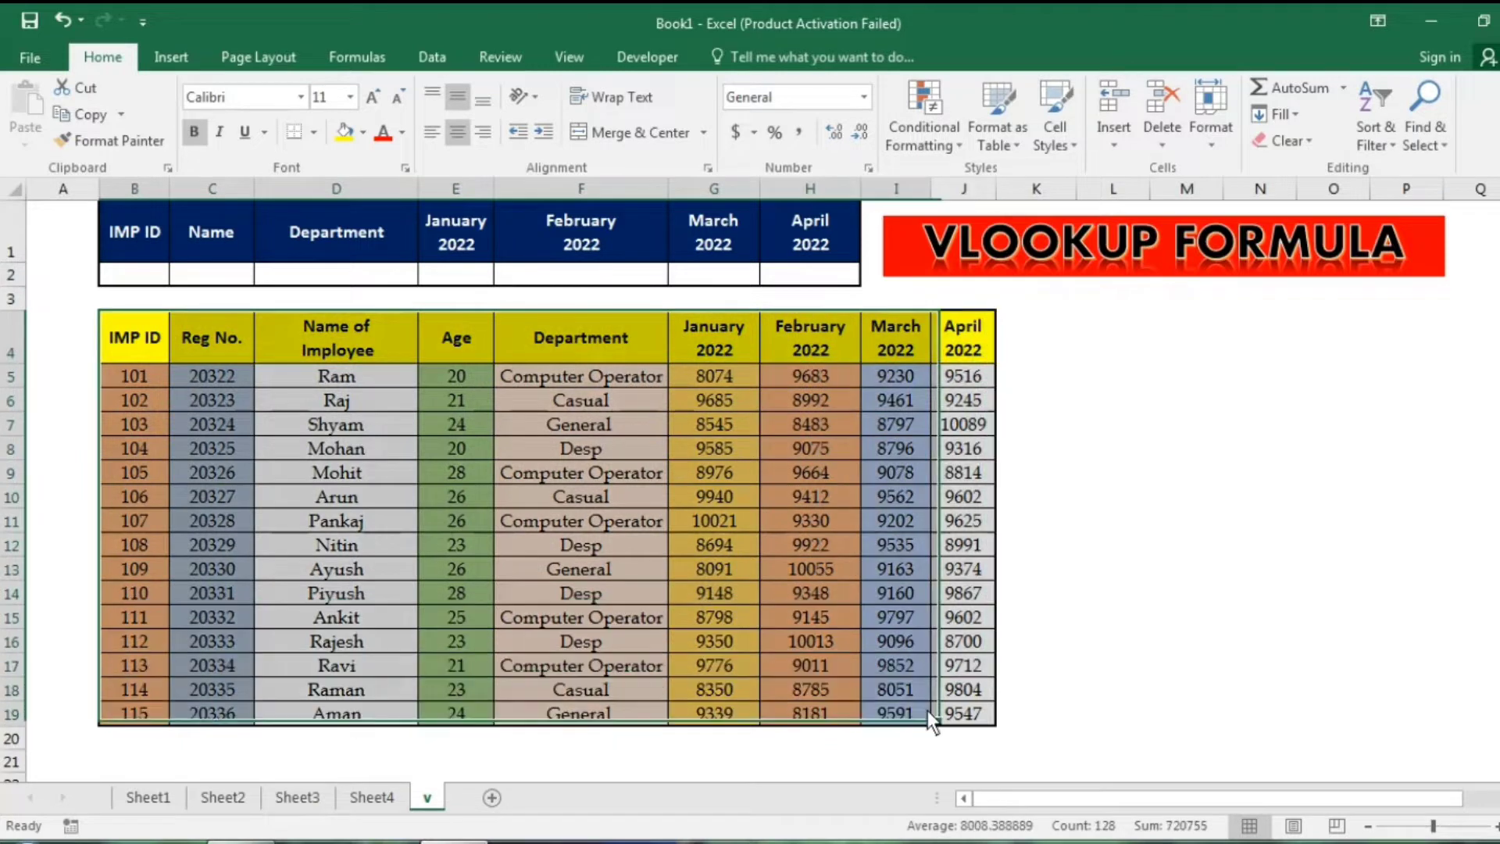
left_click(1061, 709)
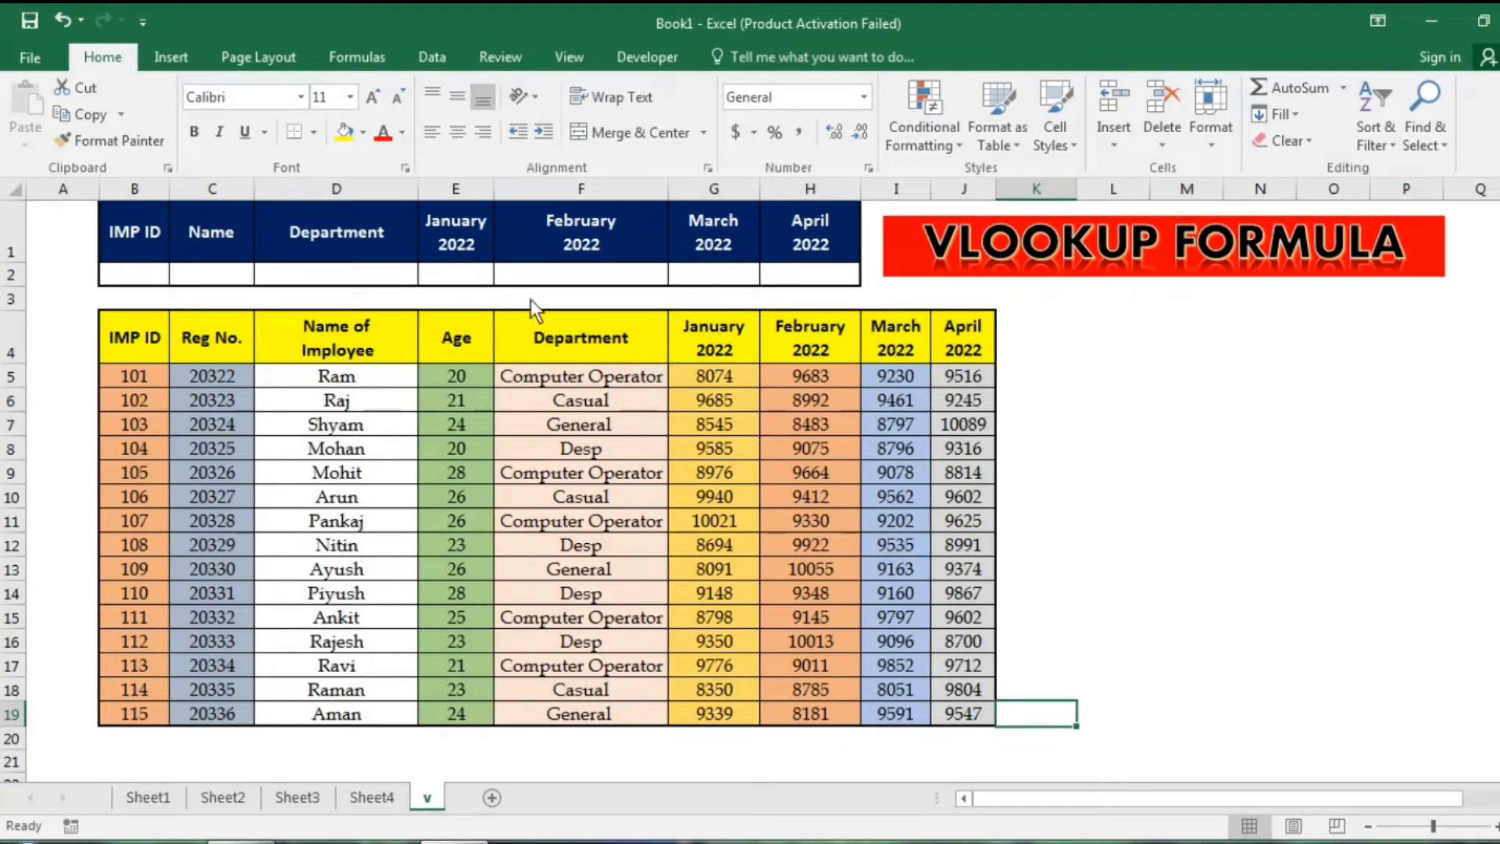
left_click(124, 250)
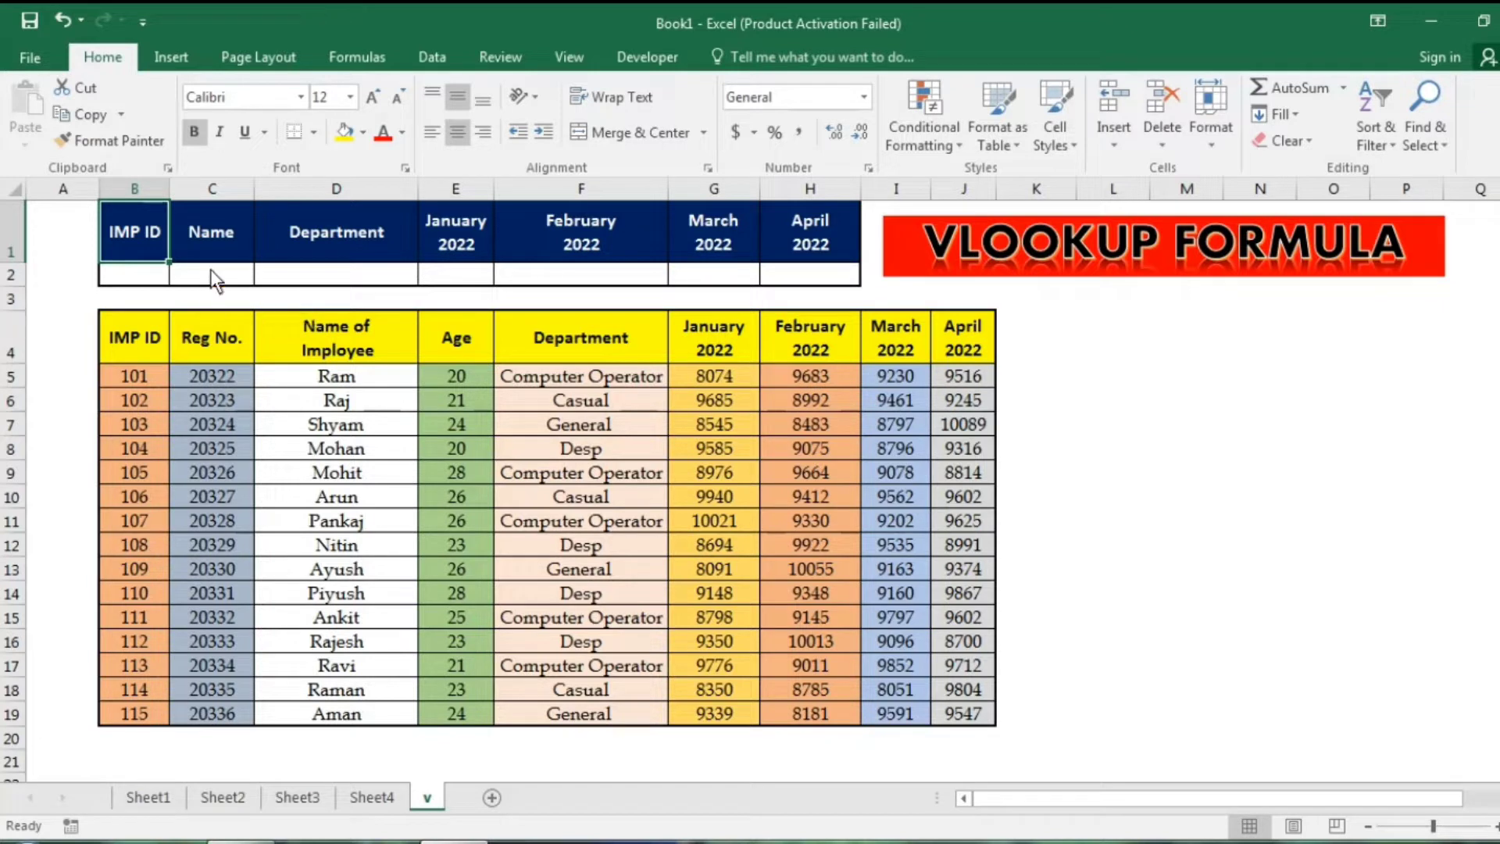
left_click(141, 276)
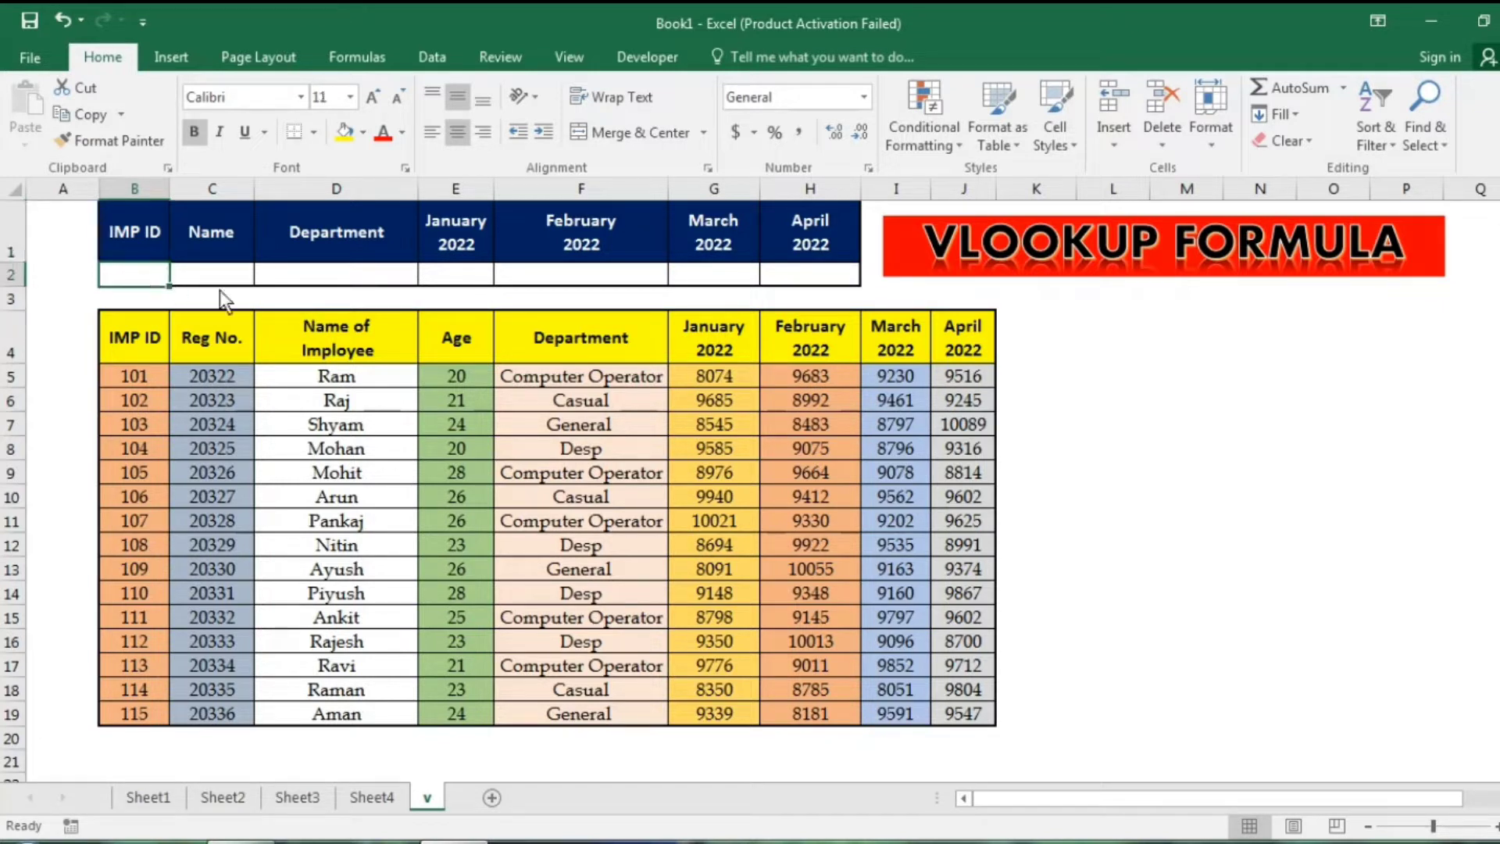
left_click(182, 277)
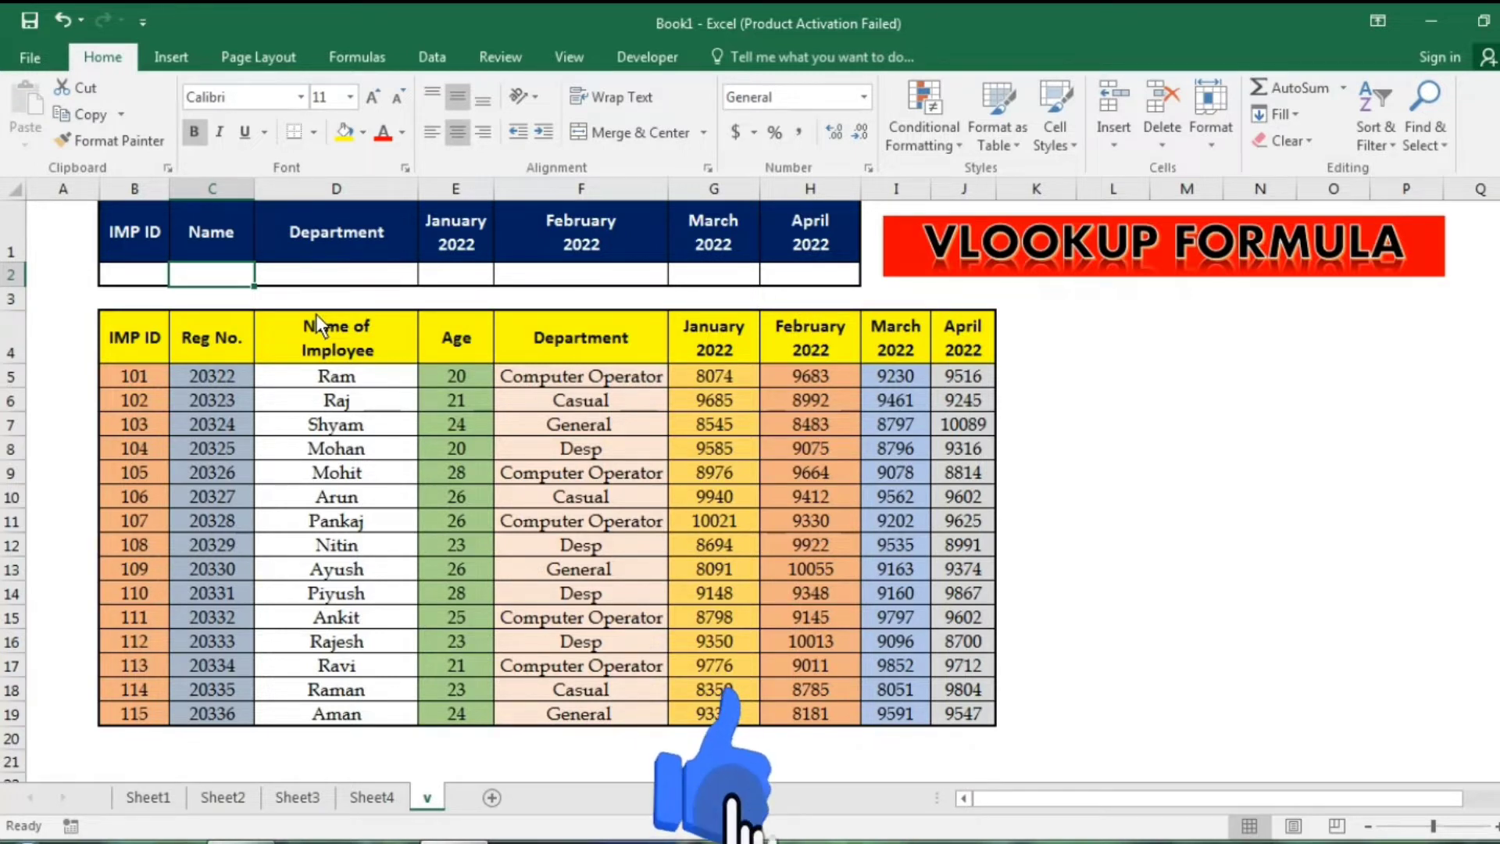
left_click(151, 275)
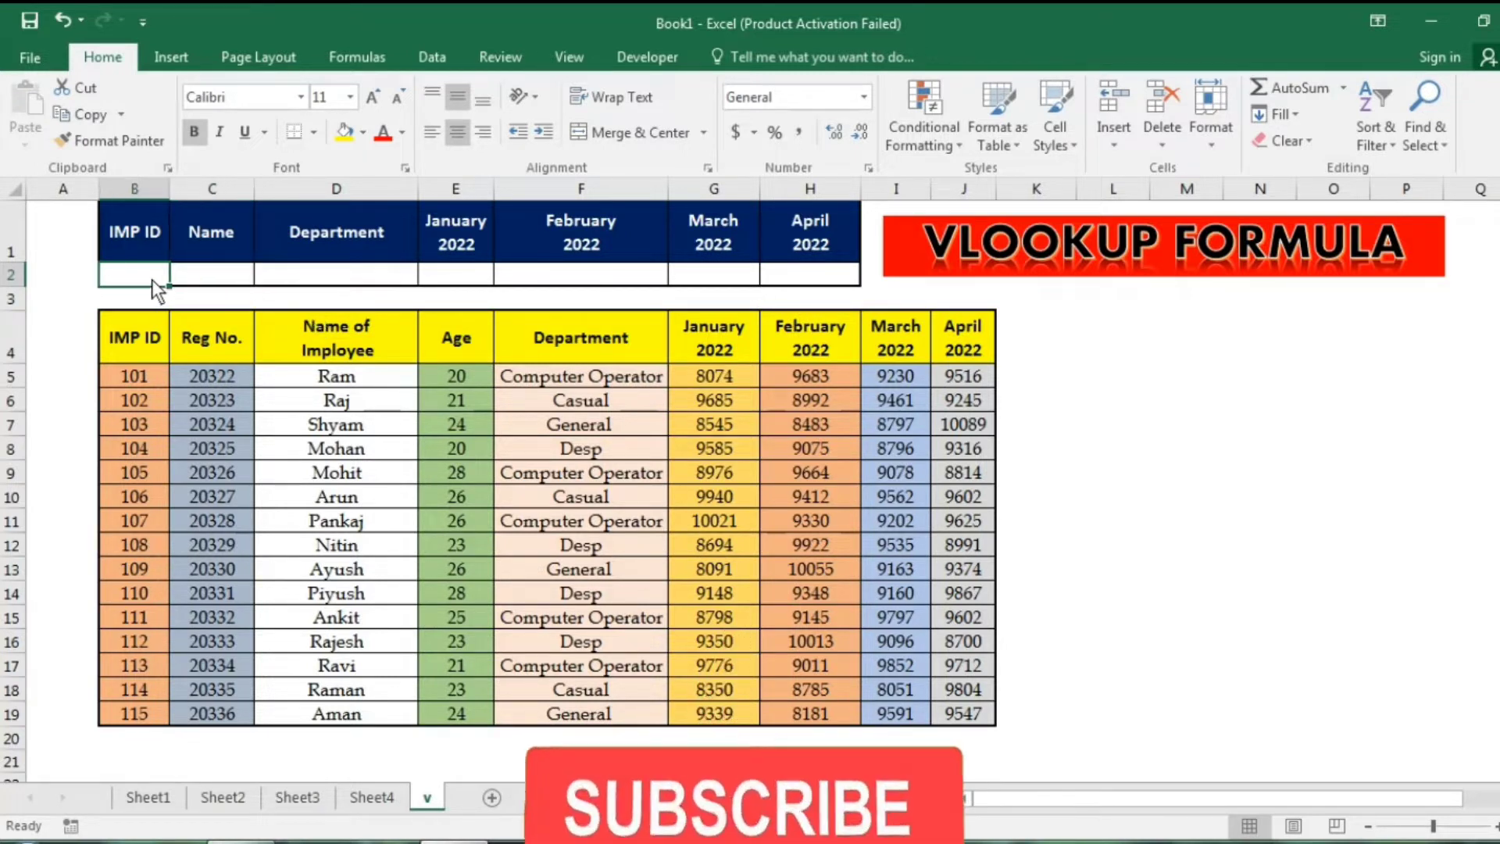
Enter a VLOOKUP formula in C2 that finds B2 in B4:J19 and returns column 3 with match type 0.
left_click(212, 279)
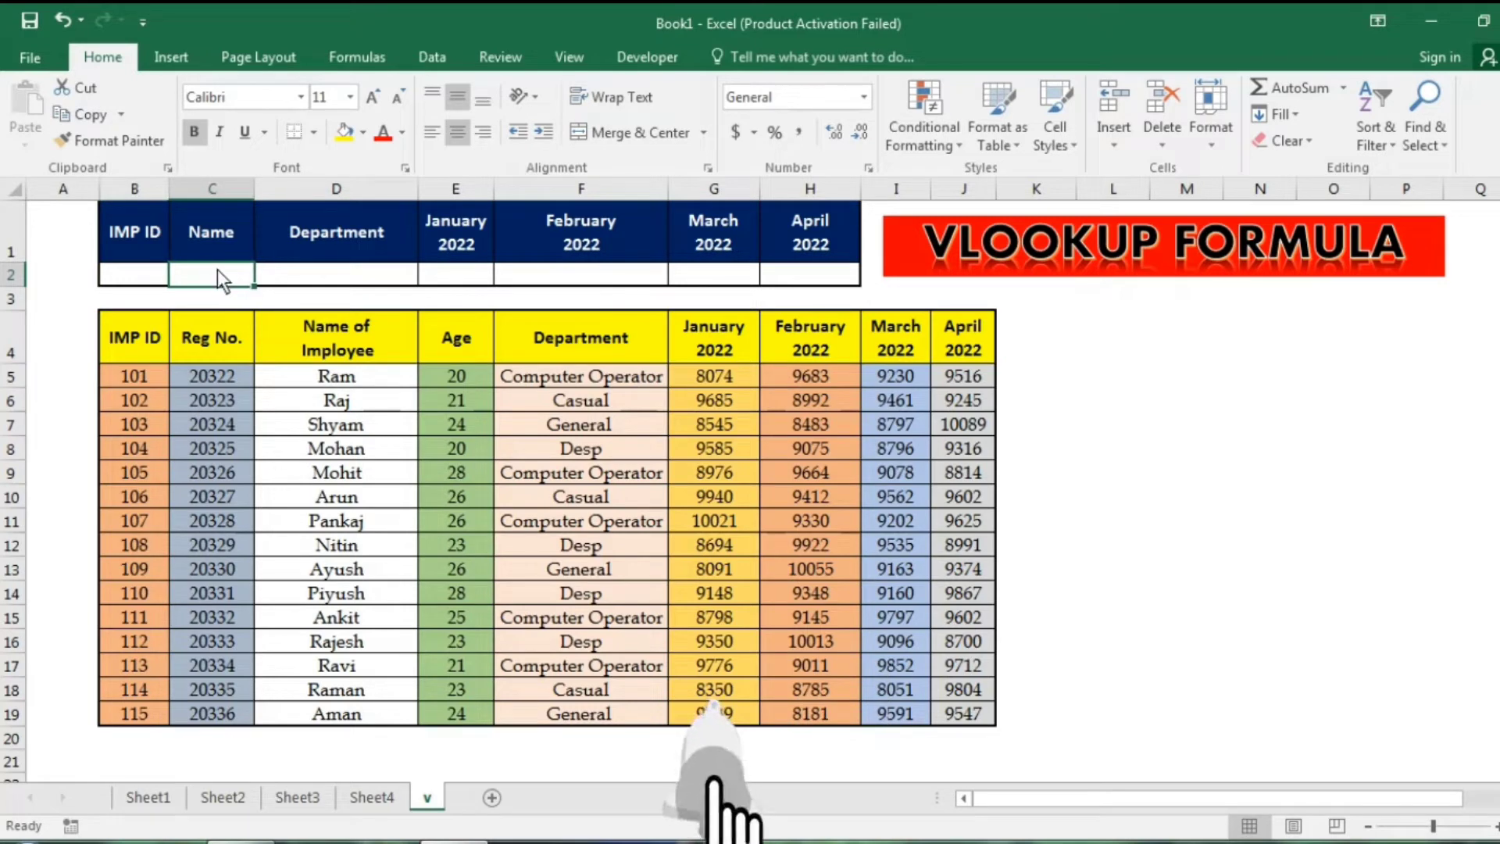
type("=vlo")
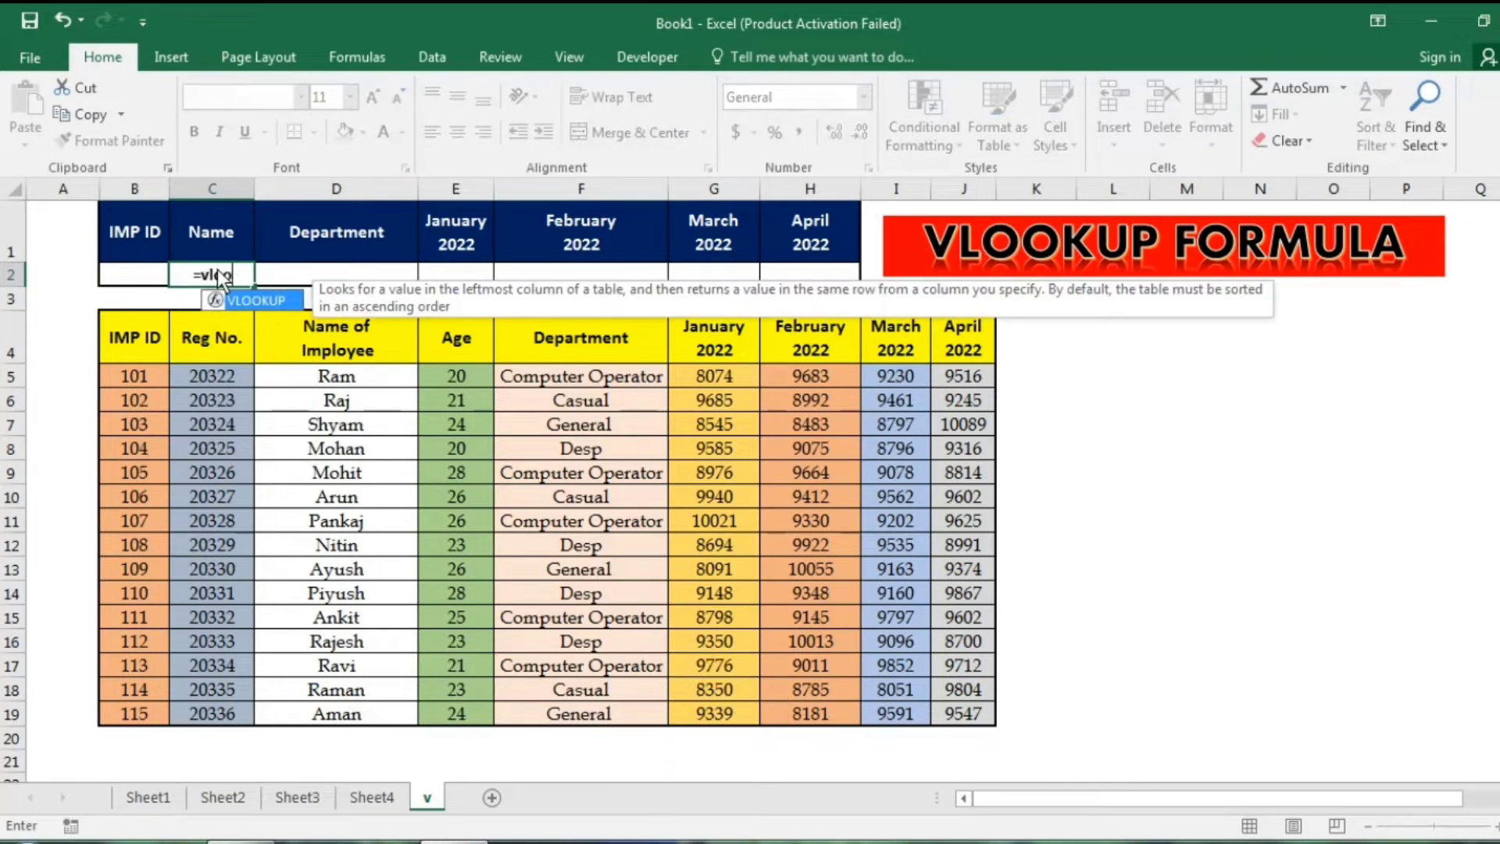
key("Tab")
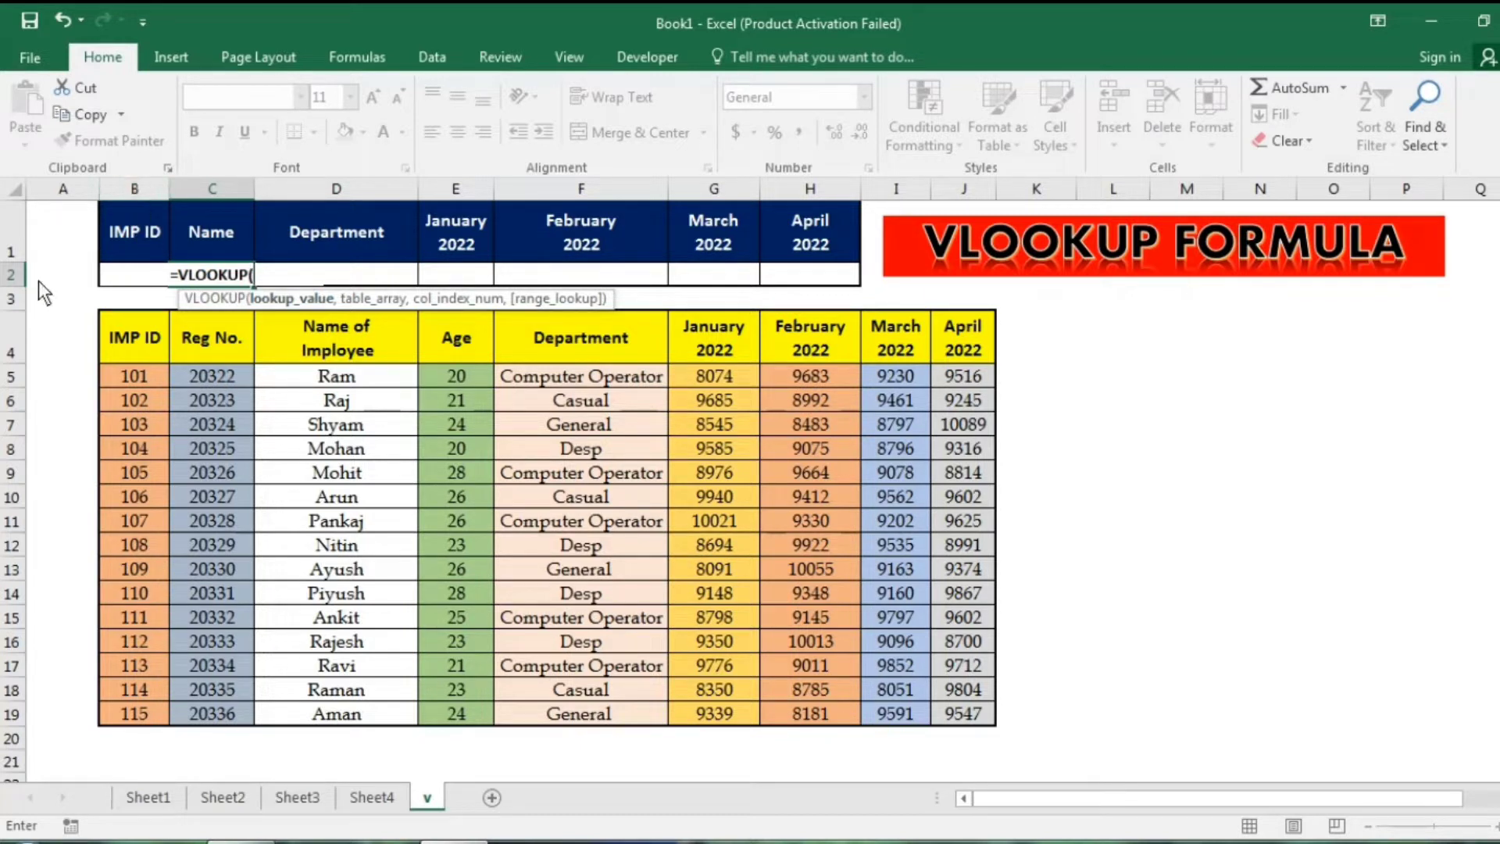
type("b2")
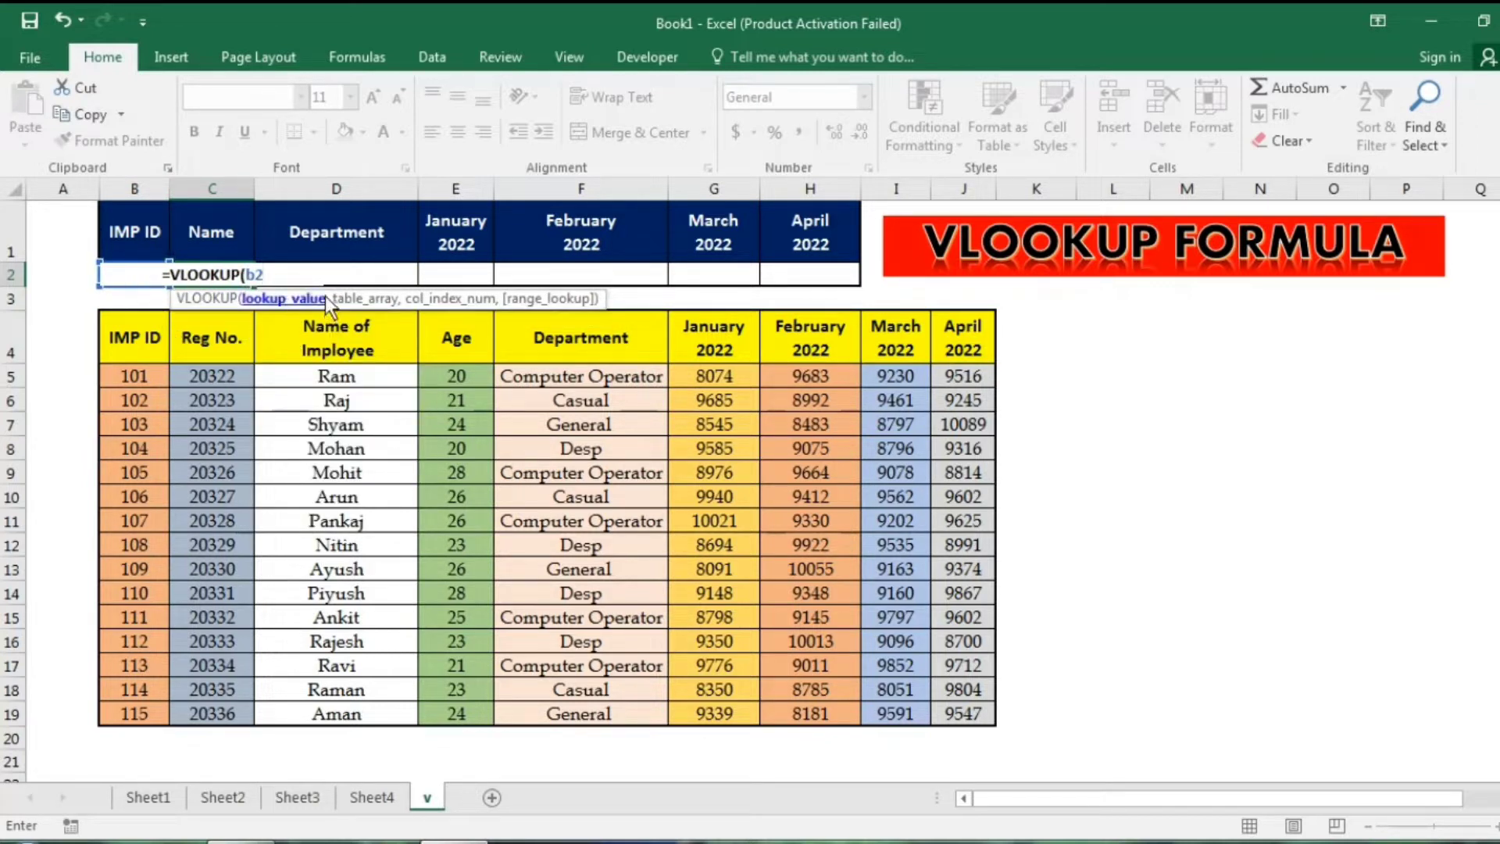
type(",")
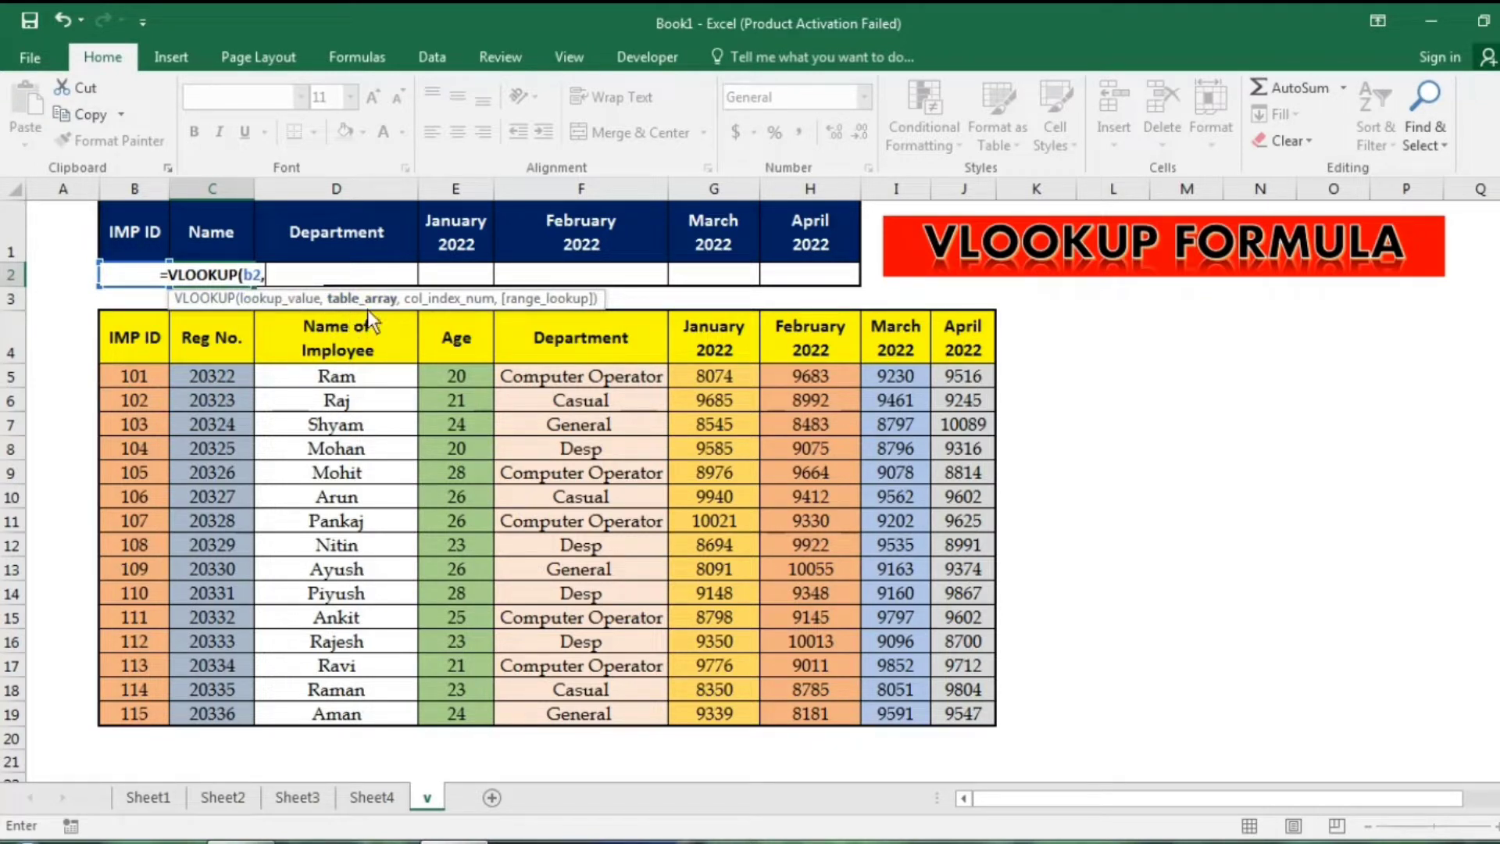
left_click_drag(143, 348, 957, 719)
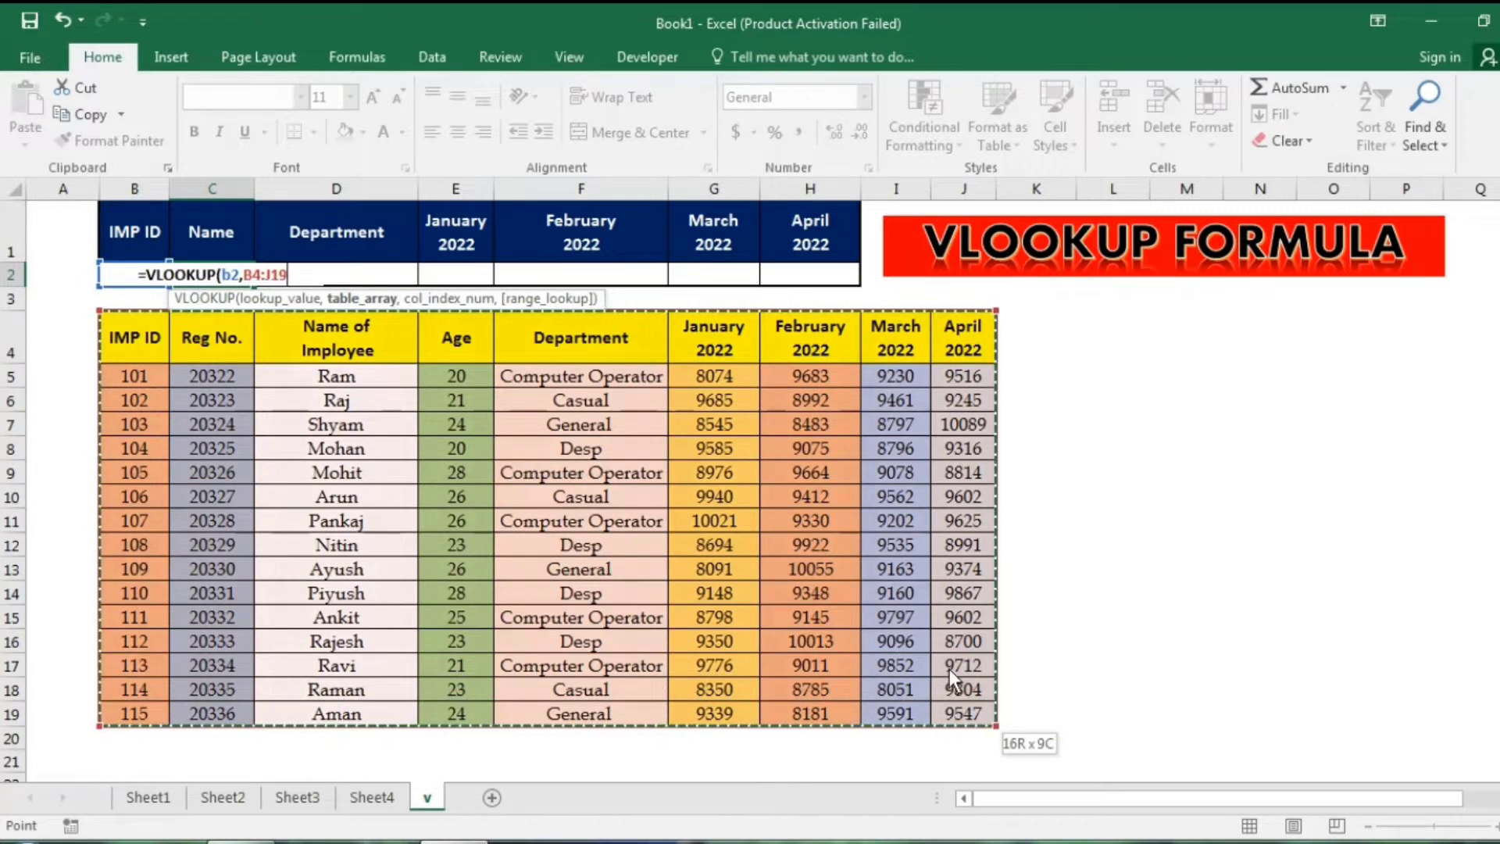
type(",")
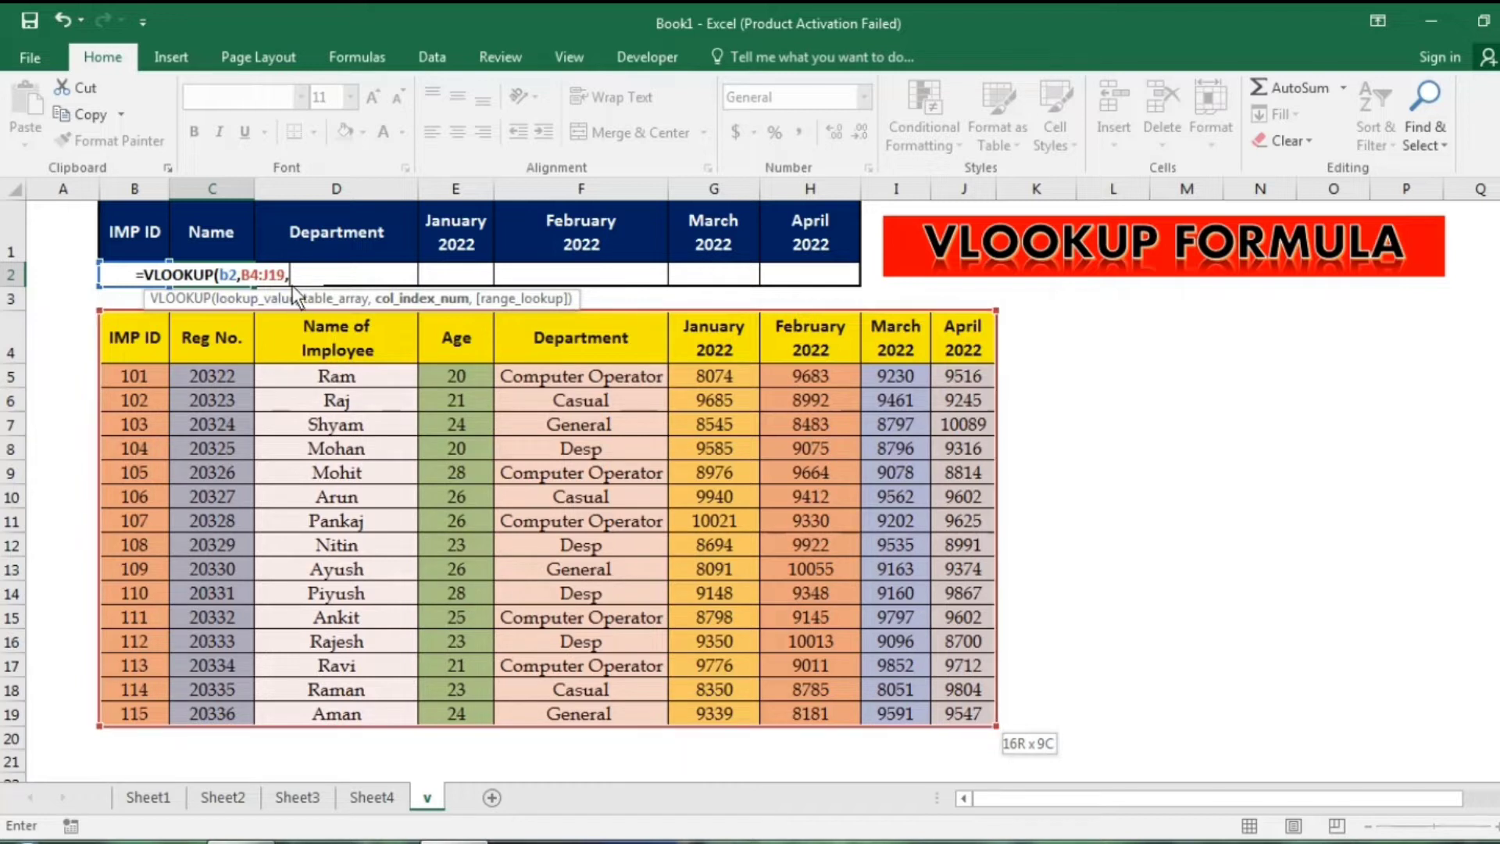
type("3")
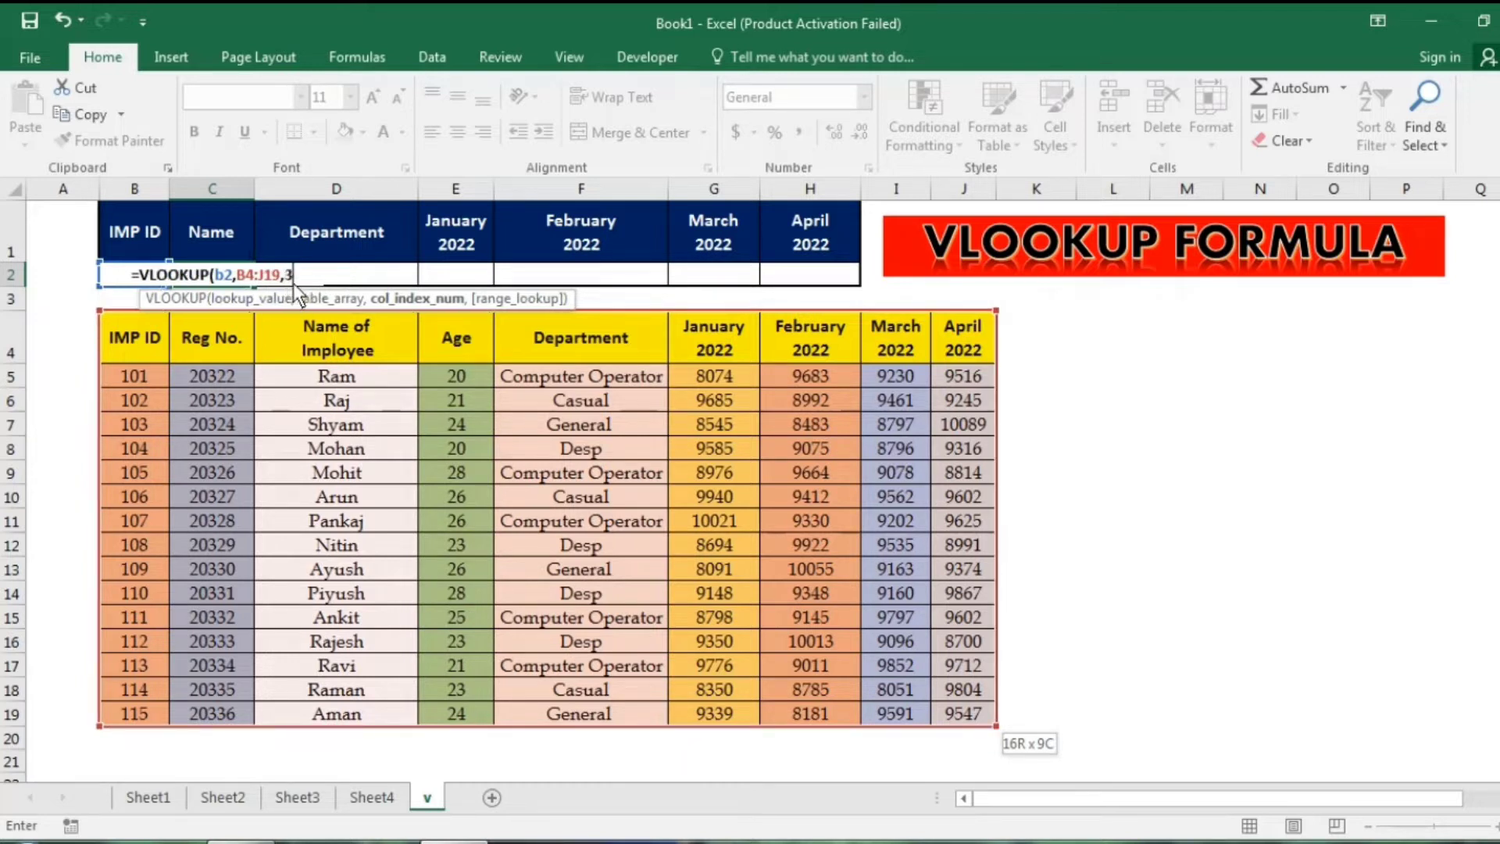
type(",")
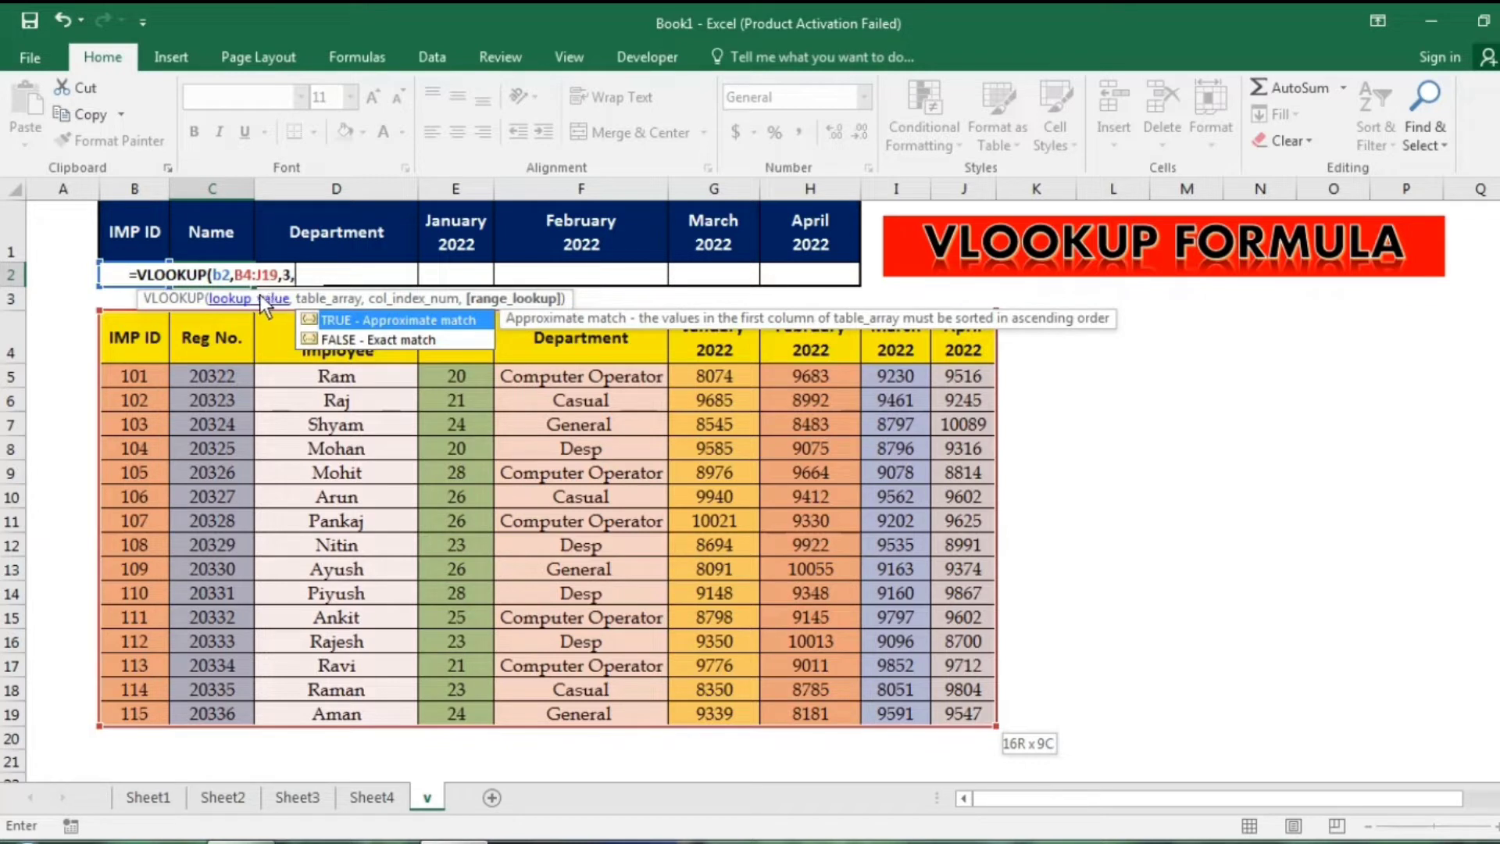
type("0")
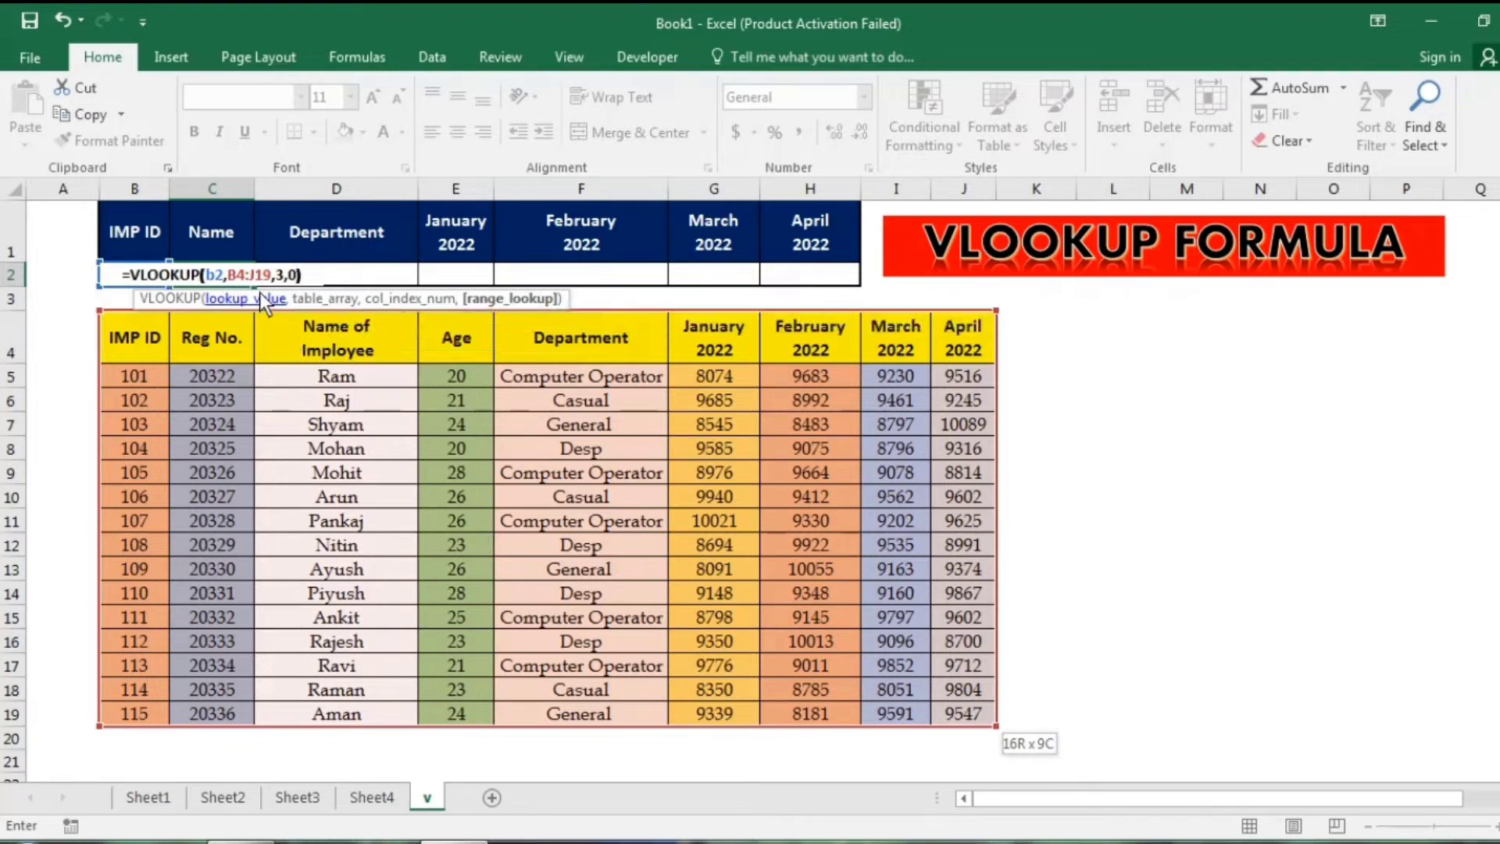
key("Return")
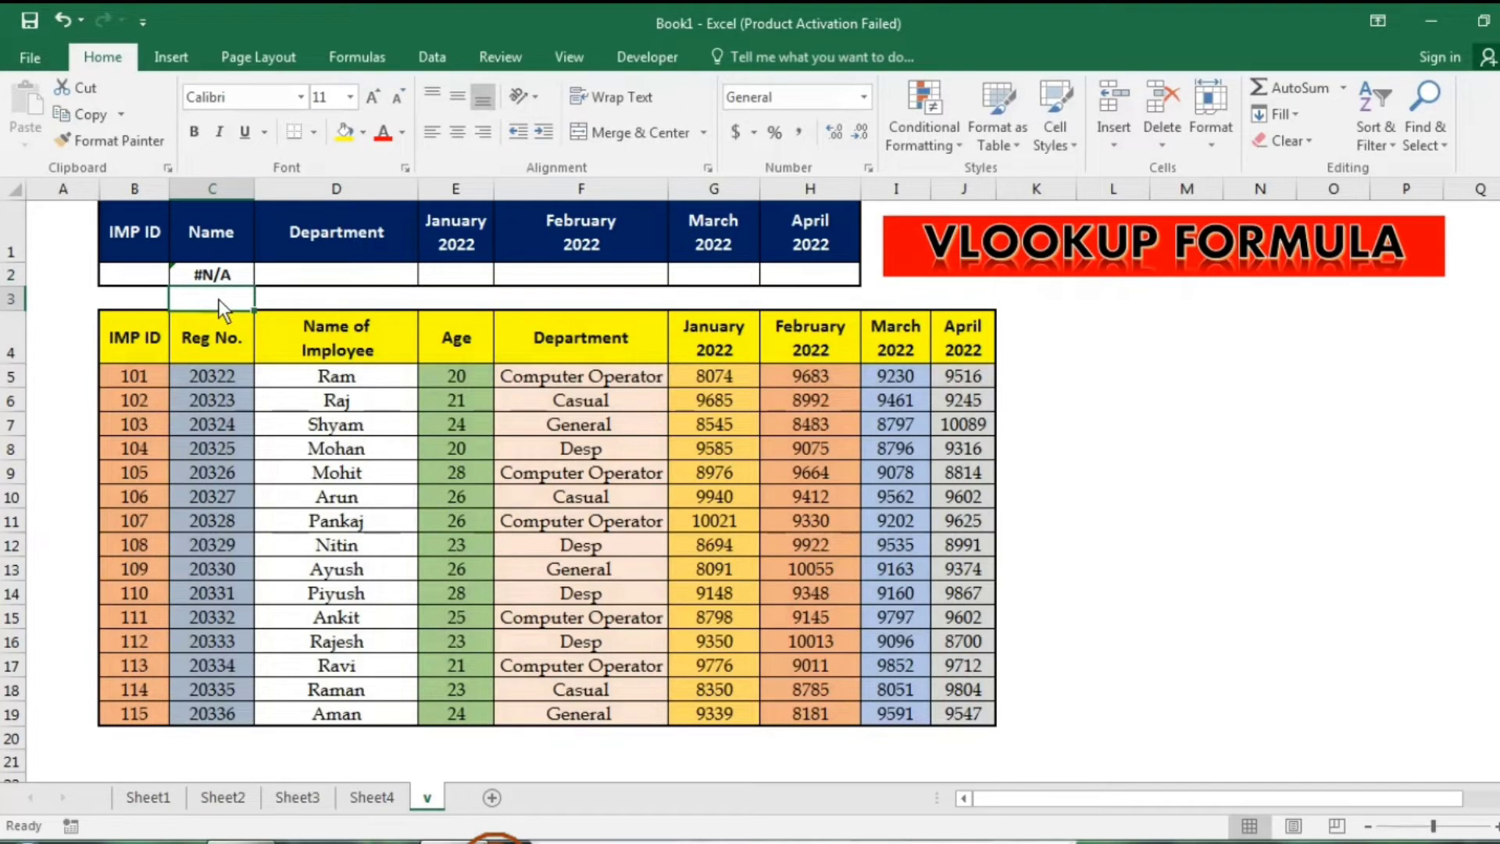
Enter 103 as the IMP ID in B2 and compare the returned name with the matching table row.
left_click(151, 273)
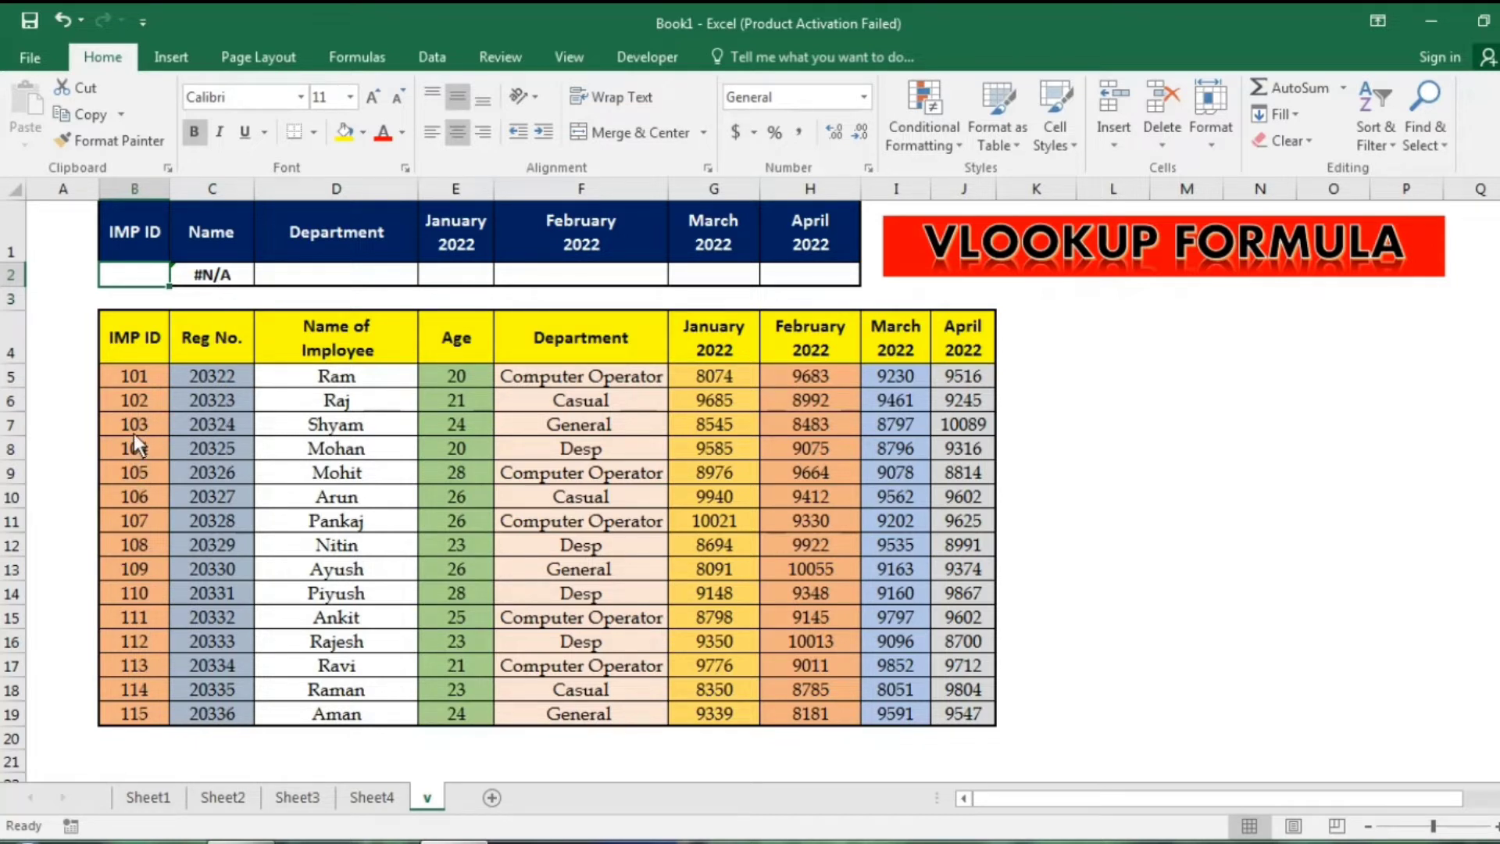
type("10")
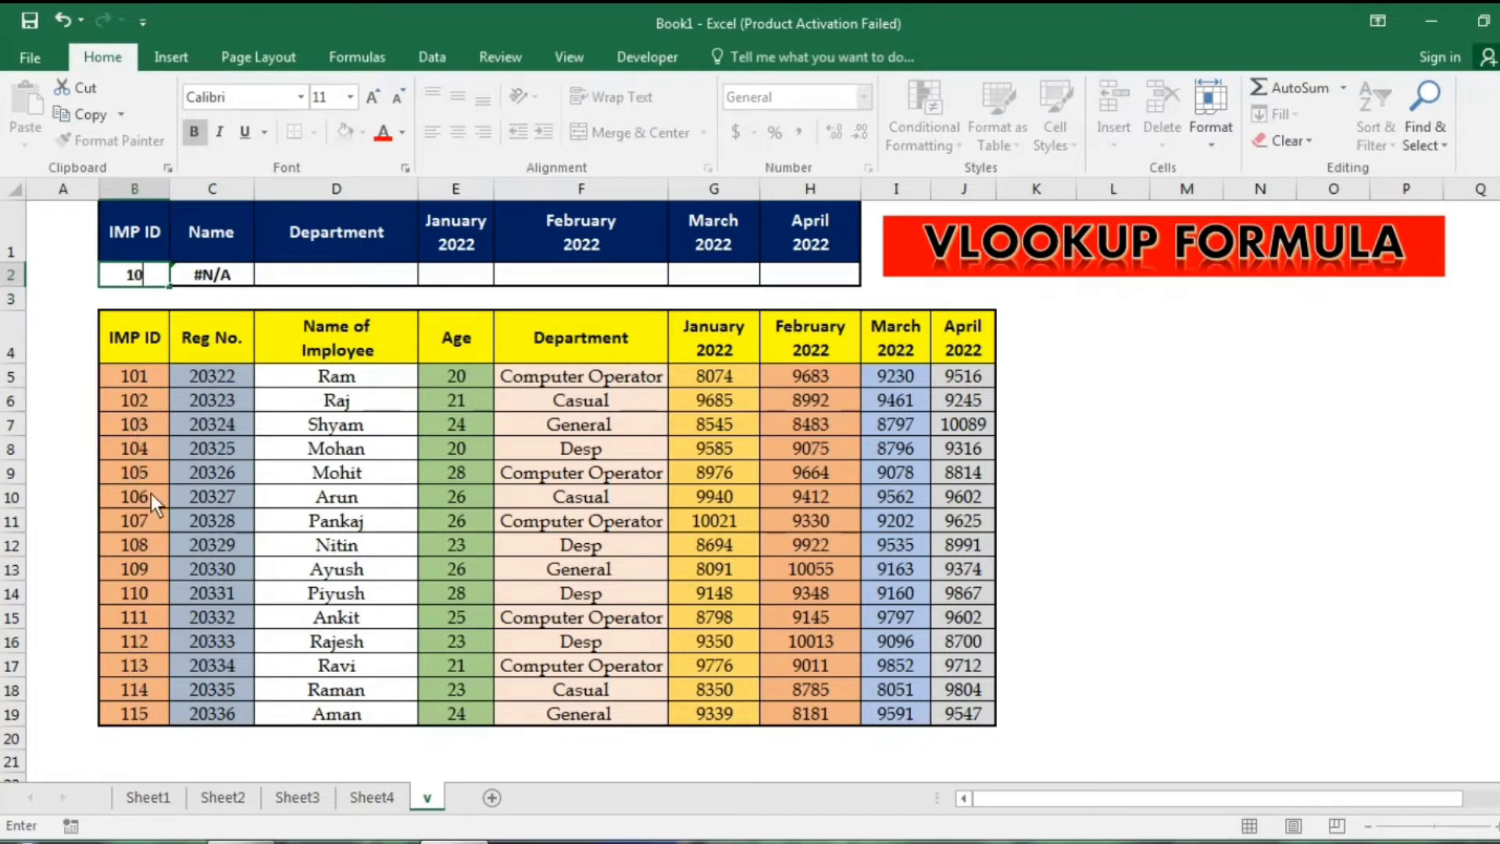
type("3")
key("Return")
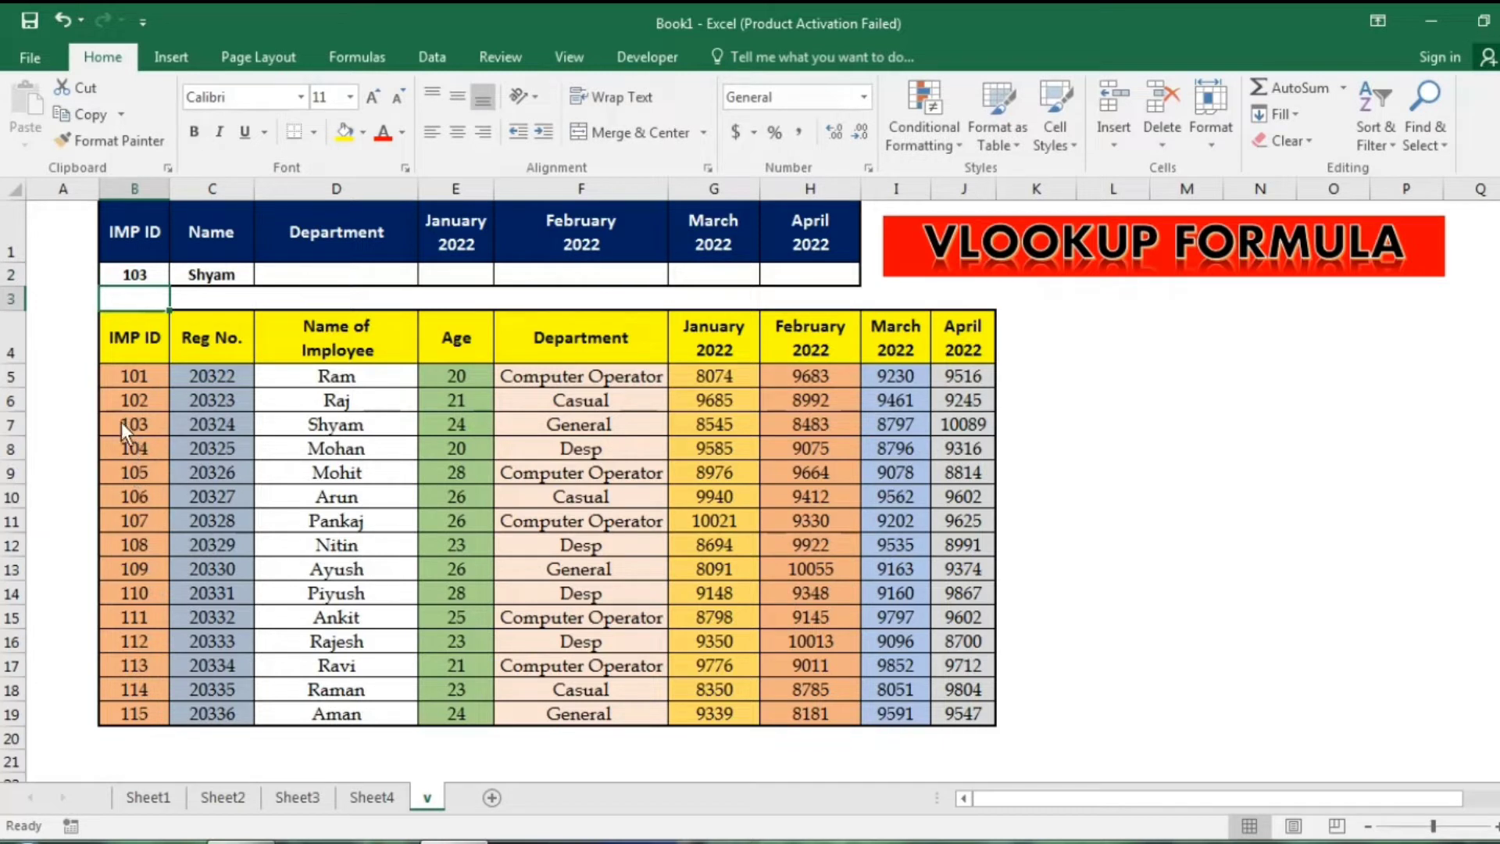
left_click_drag(120, 422, 344, 423)
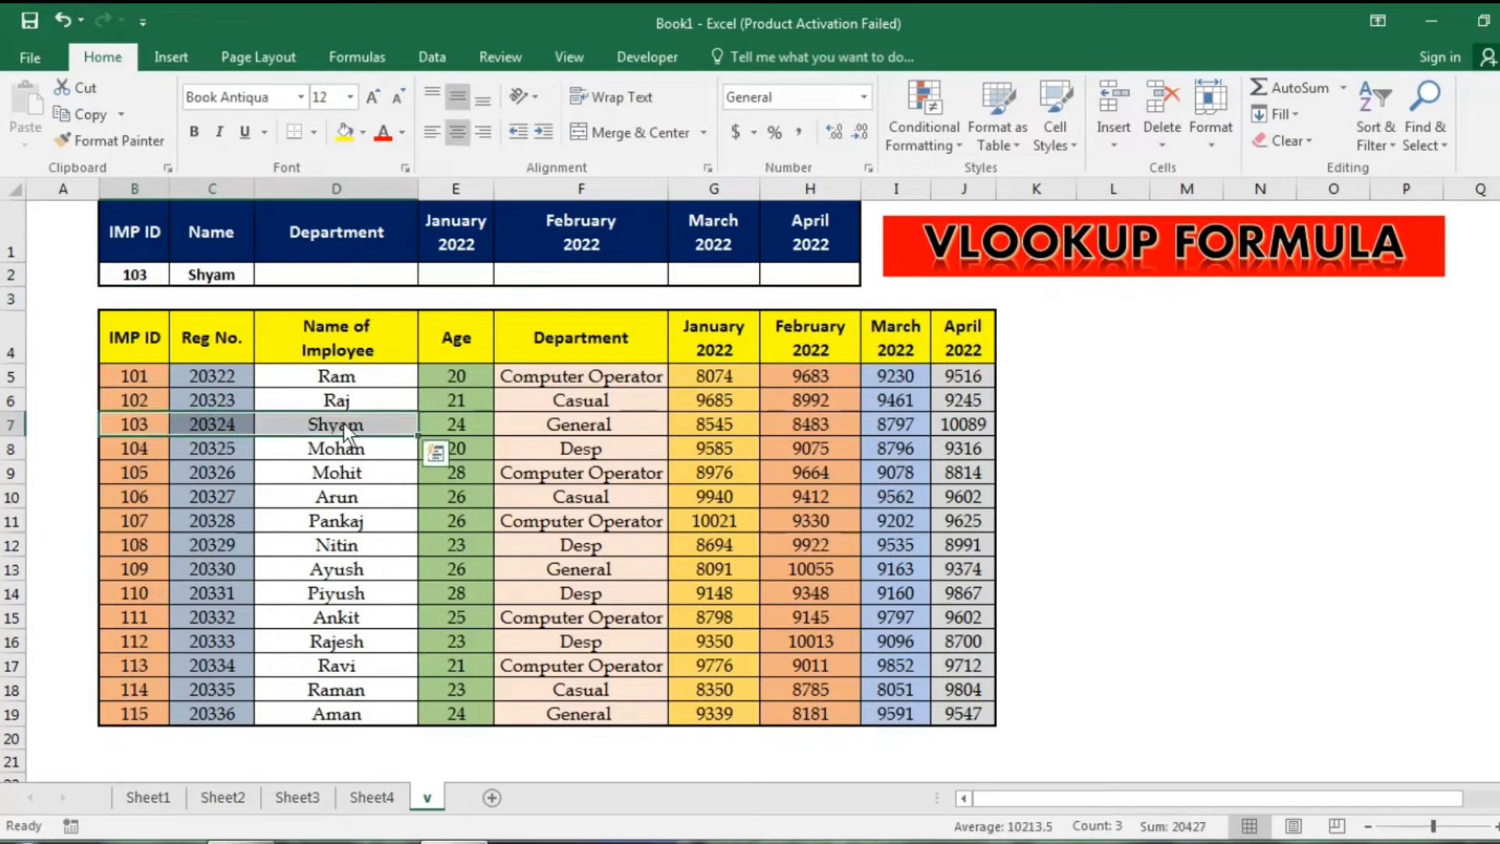
left_click(344, 424)
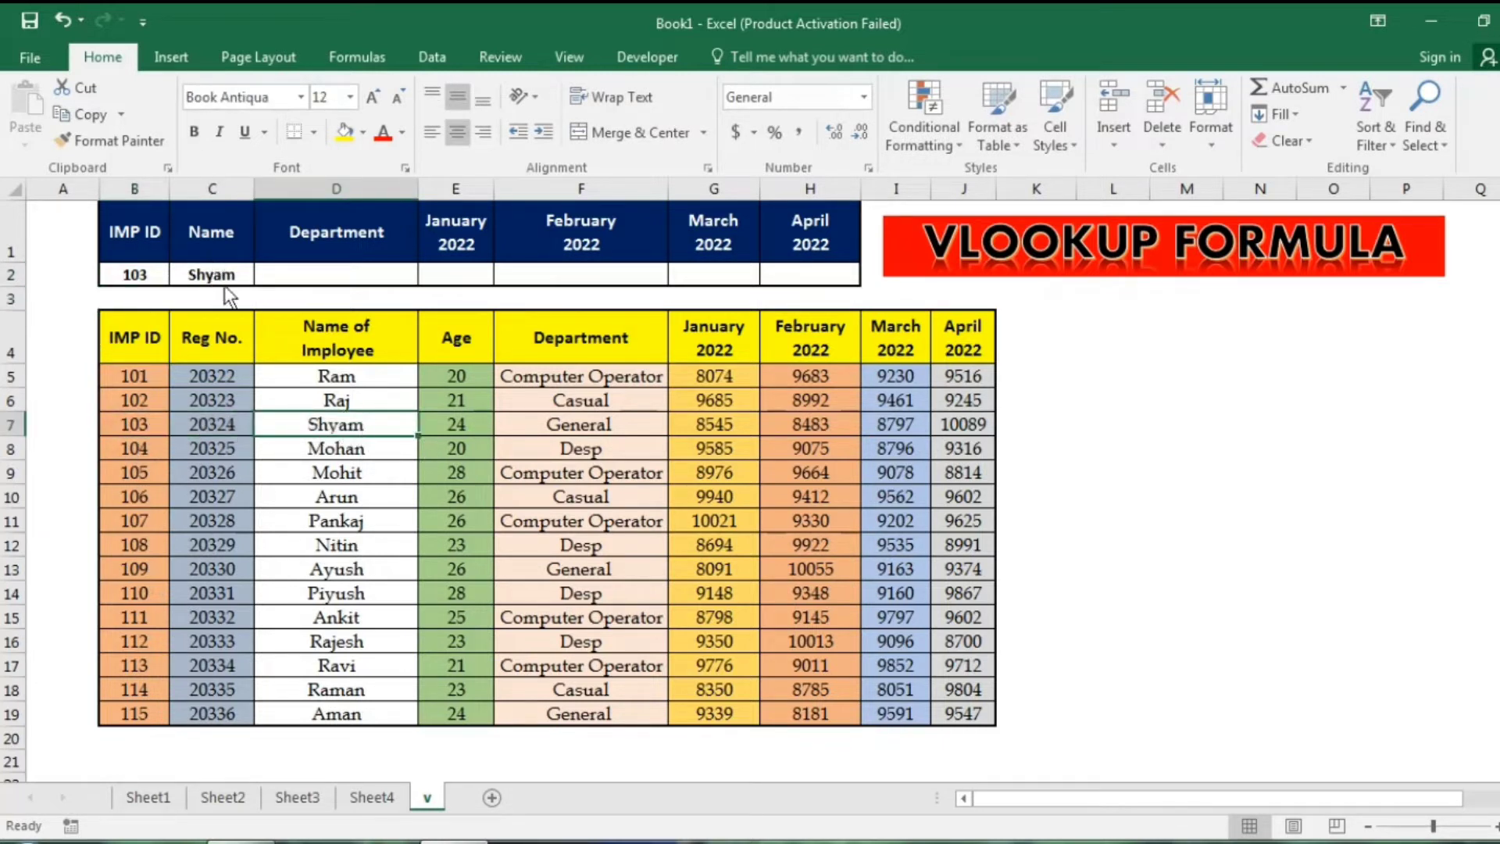
Enter =VLOOKUP(B2,B4:J19,5,0) in D2 for the department and compare the result with the matching table row.
left_click(374, 273)
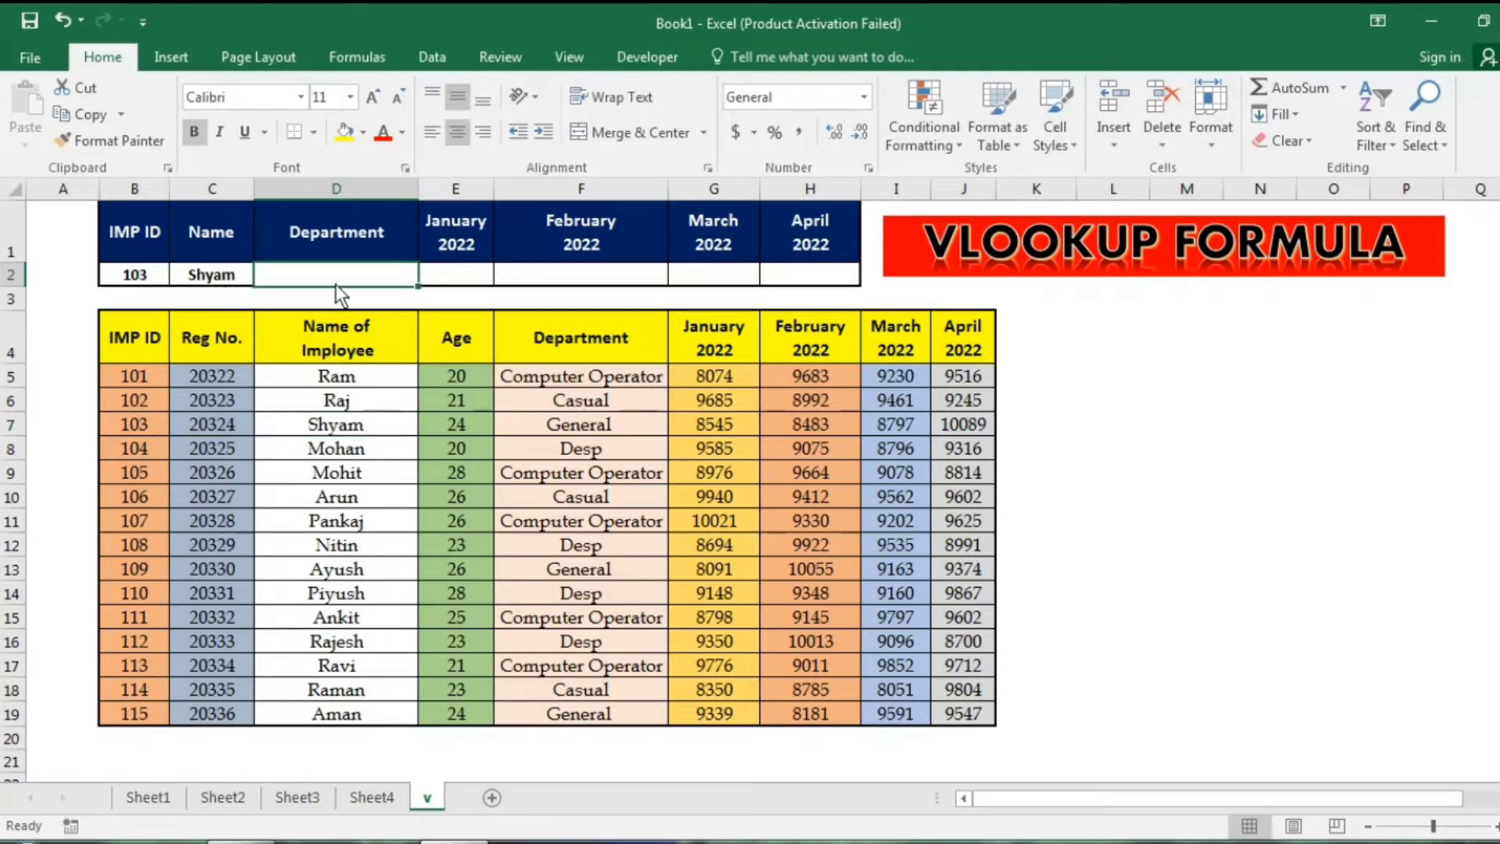
type("=vl")
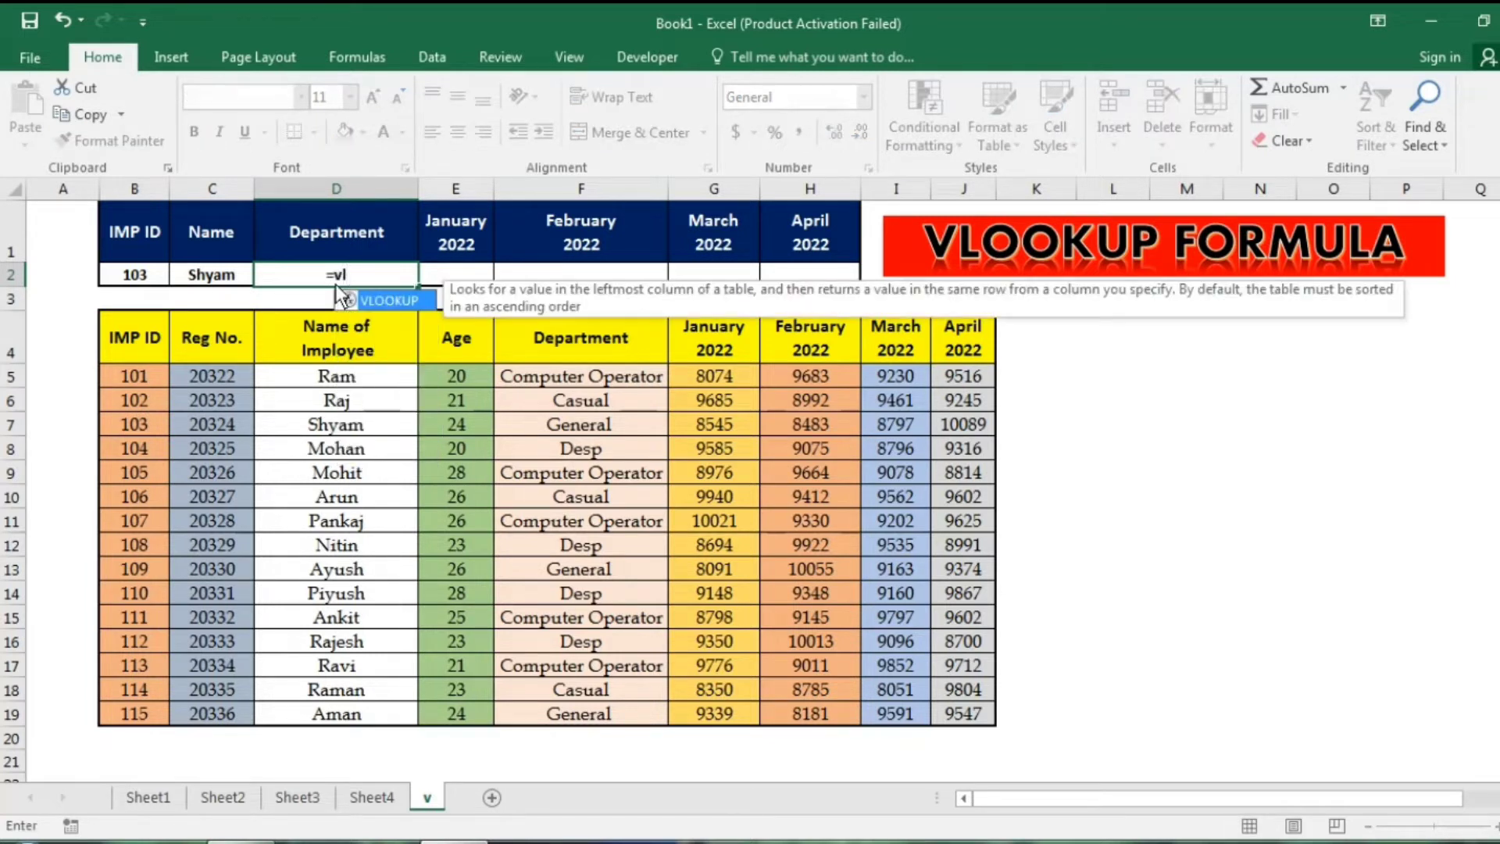
key("Tab")
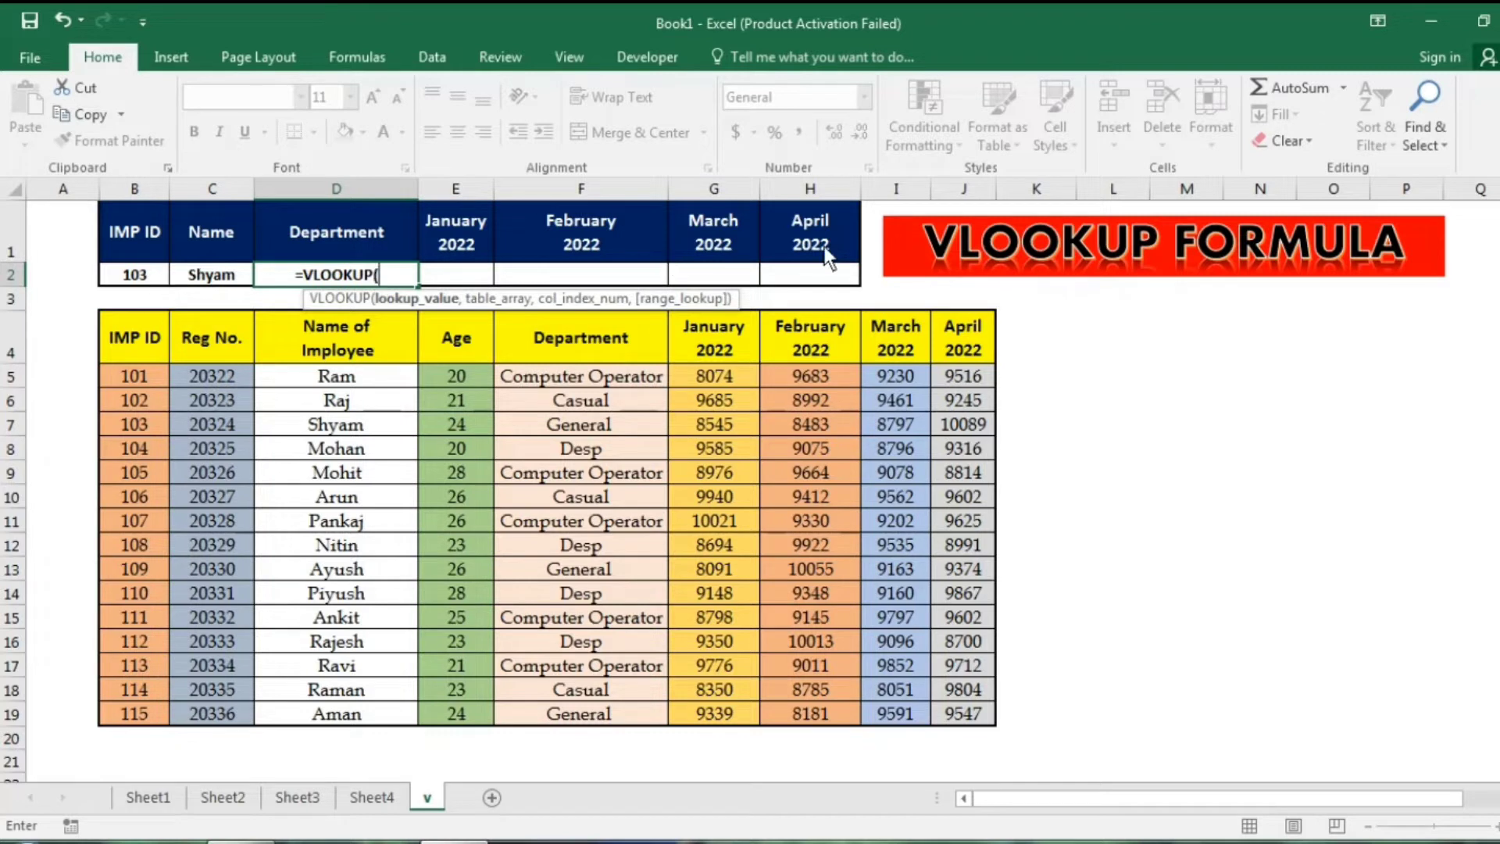
left_click(135, 278)
type(",")
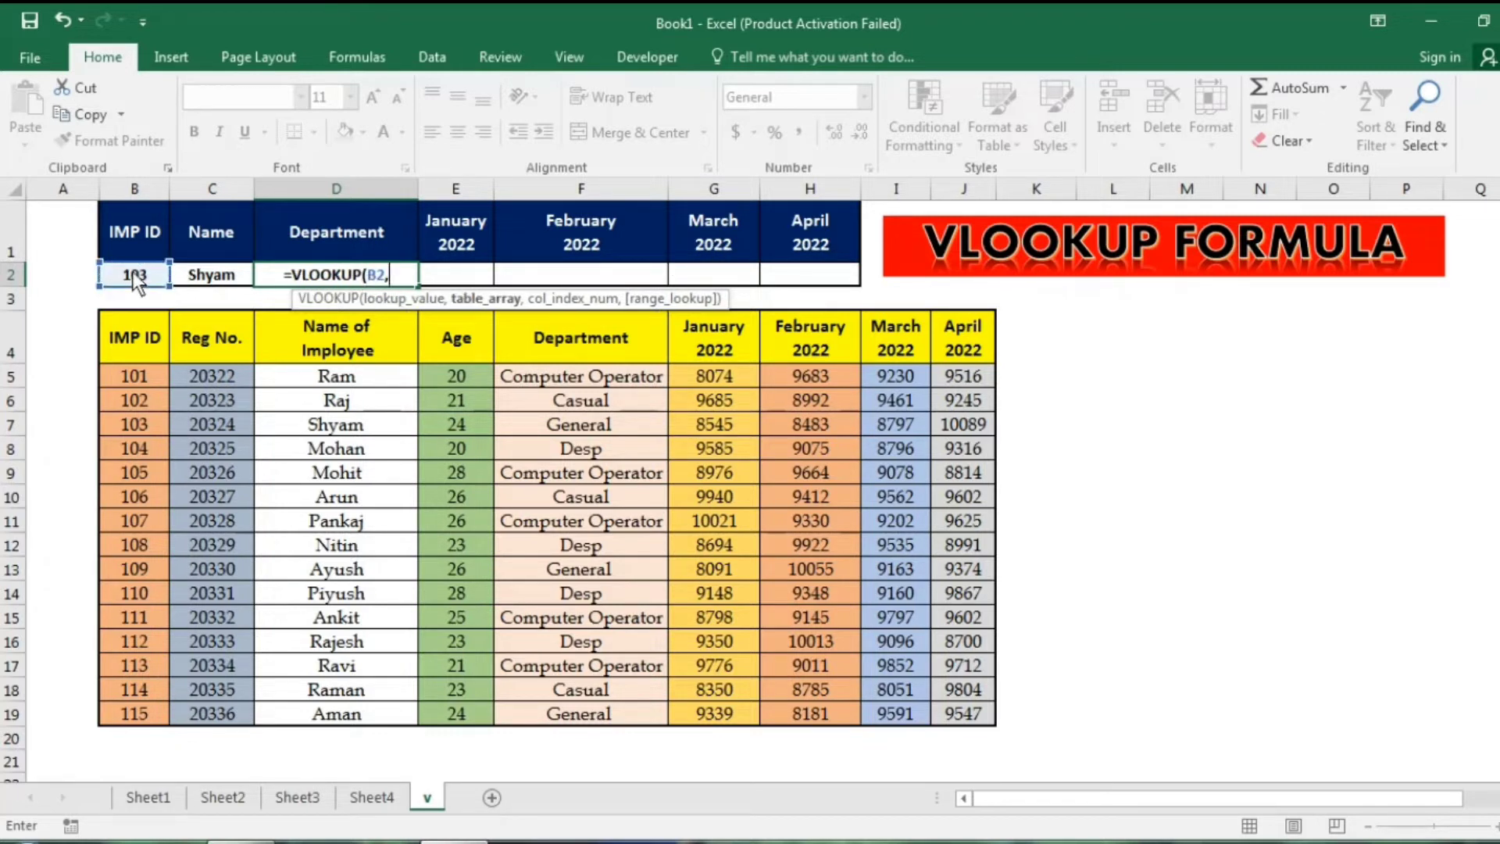
left_click(153, 339)
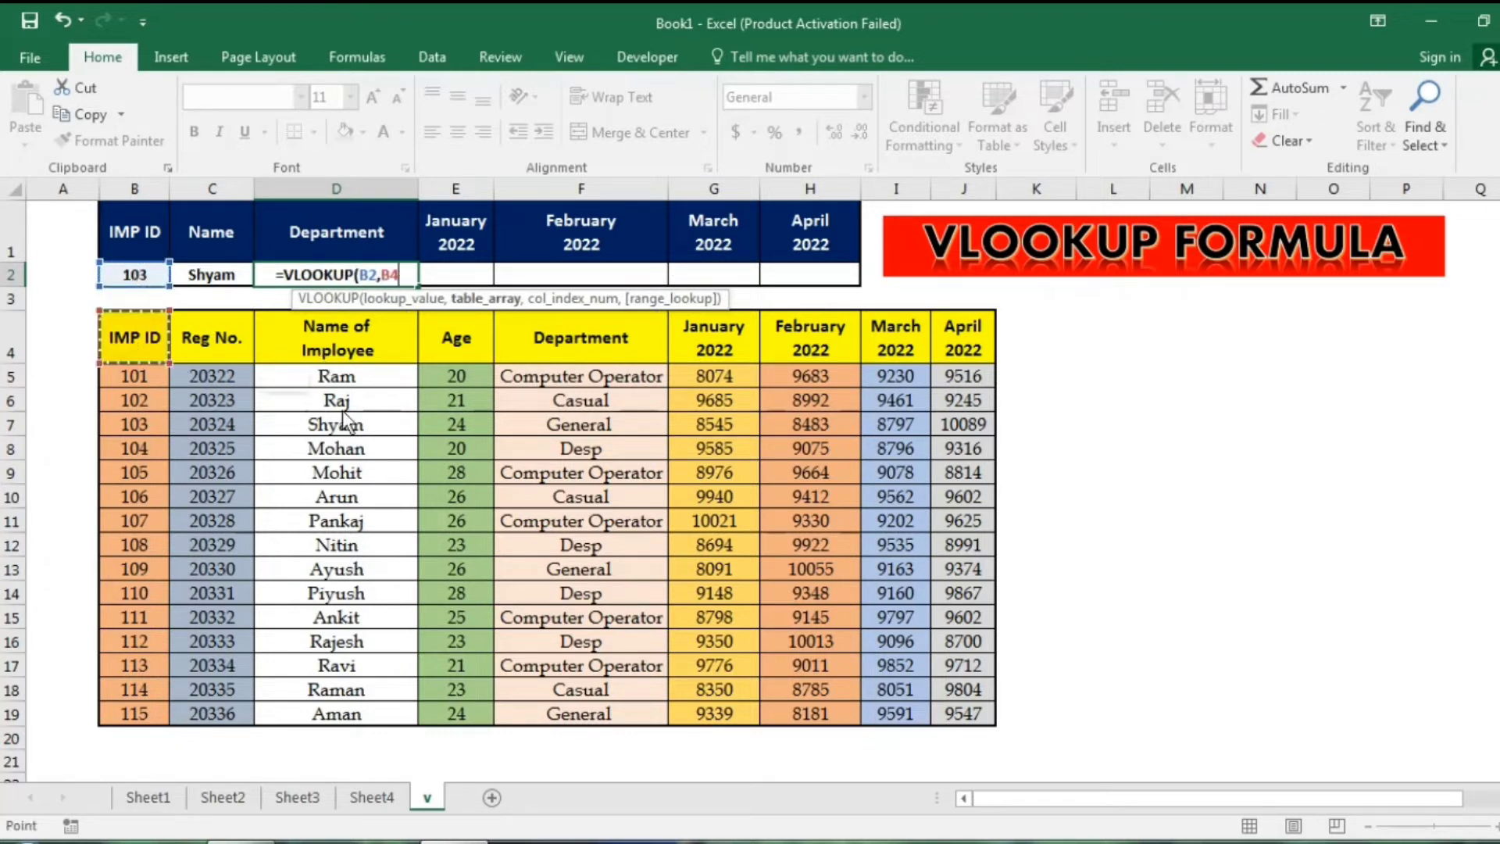
left_click_drag(343, 411, 955, 708)
type(",")
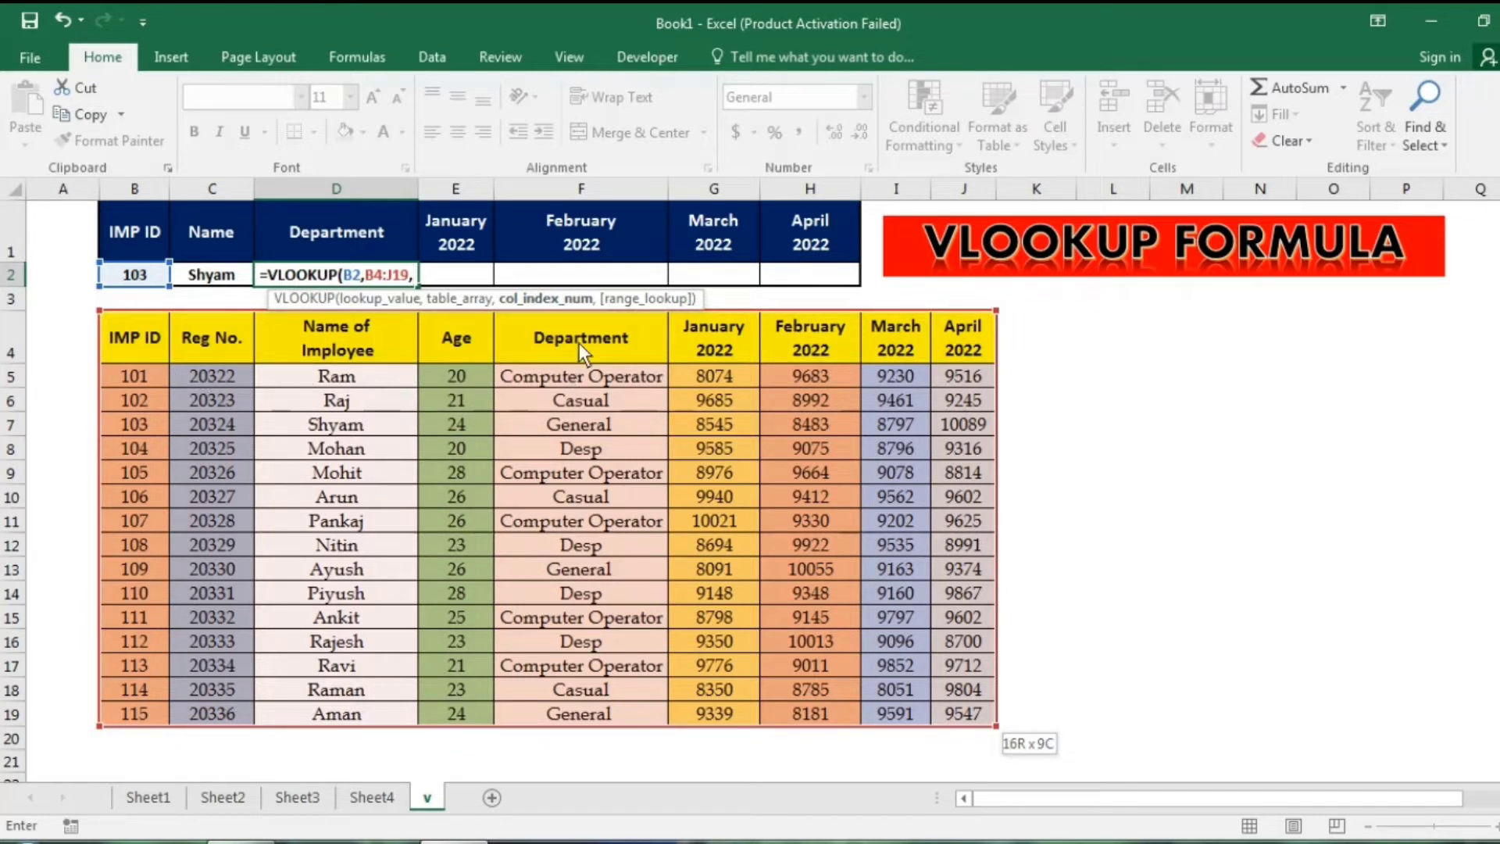
type("5,")
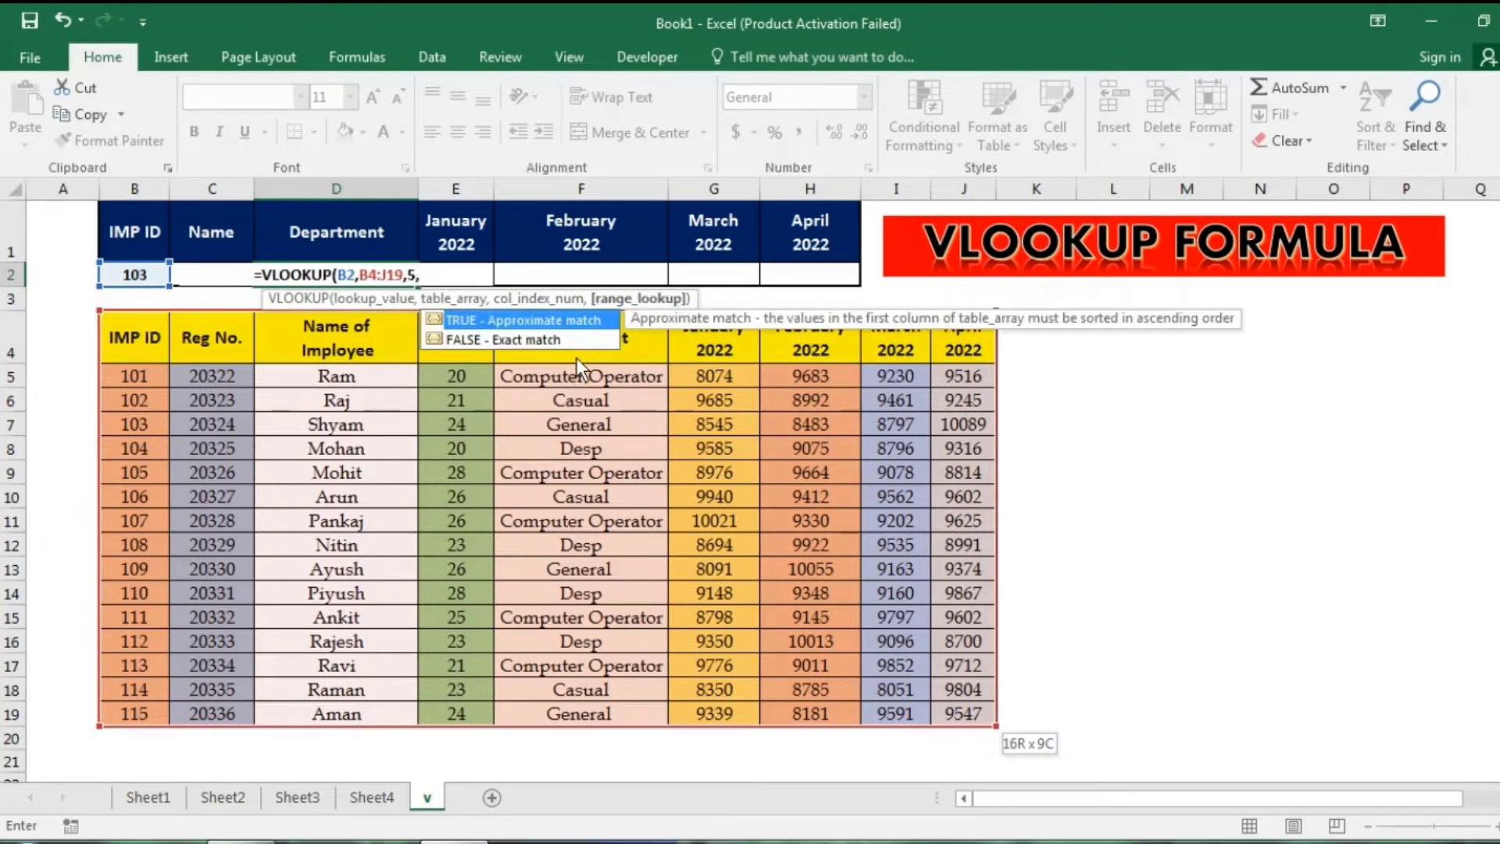
type("0")
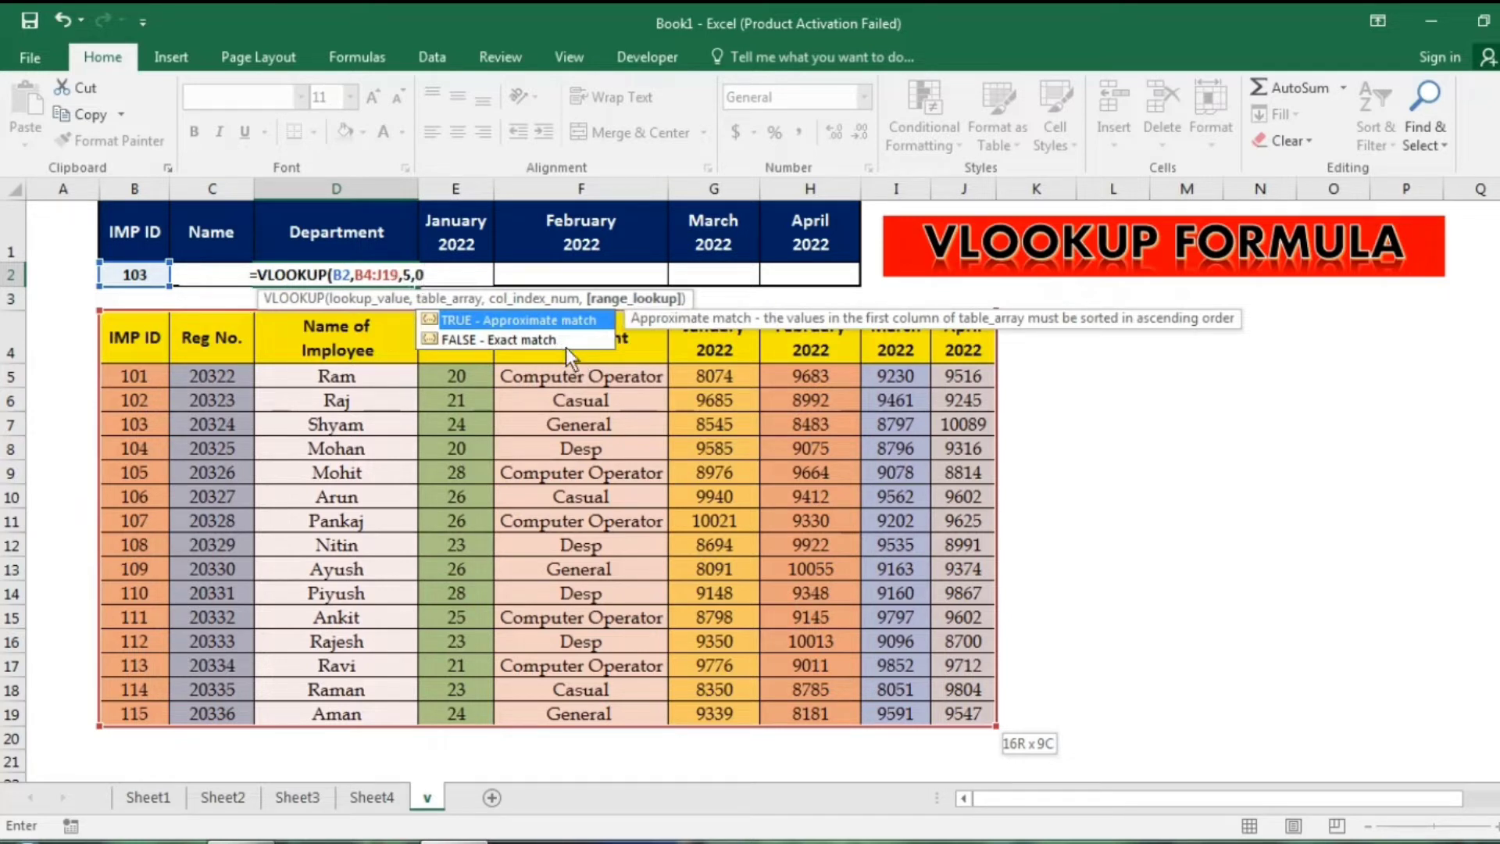
type(")")
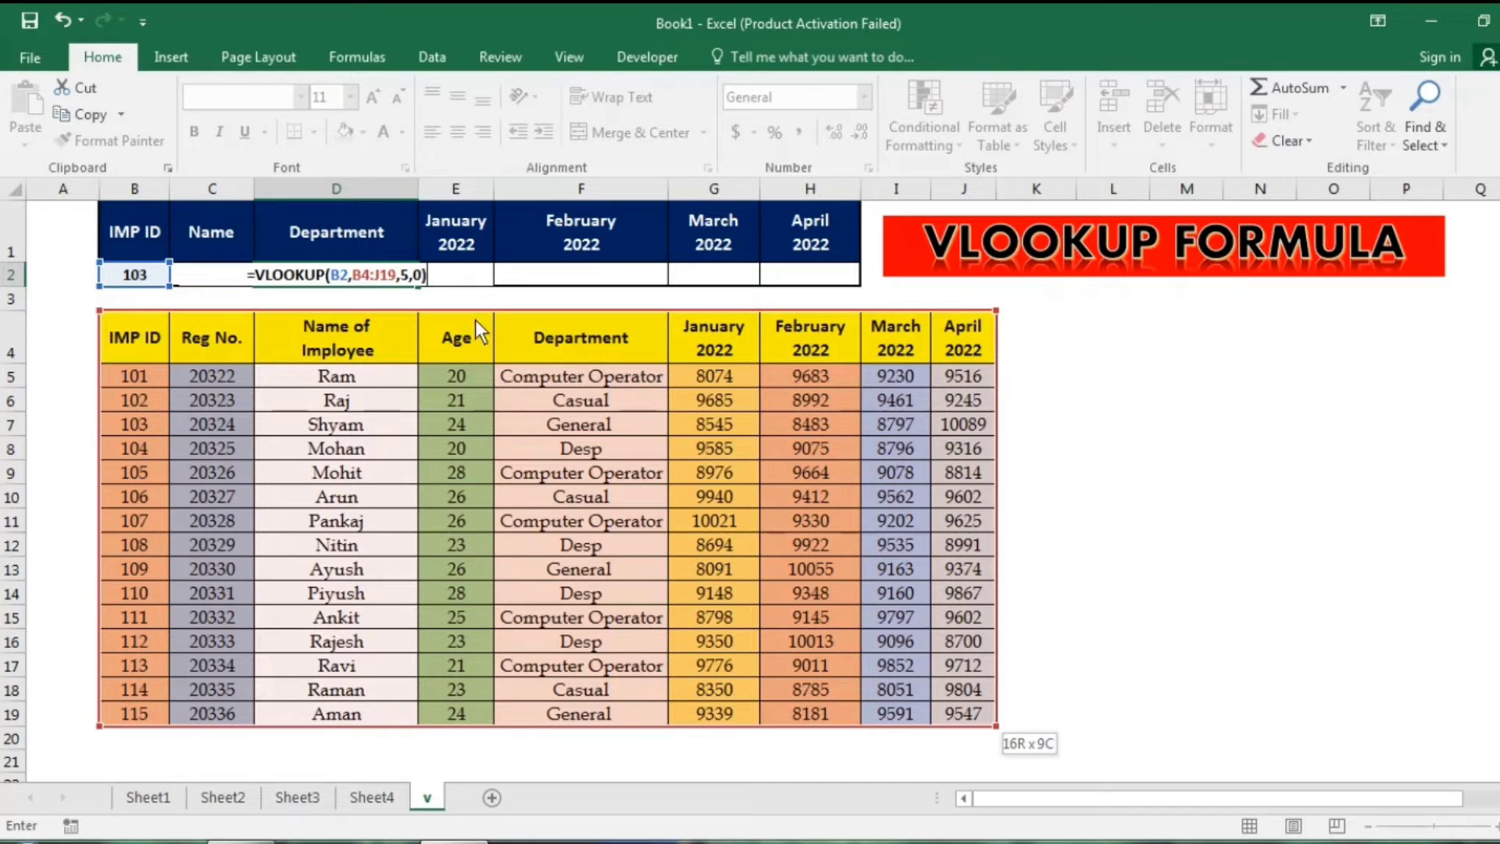
key("Return")
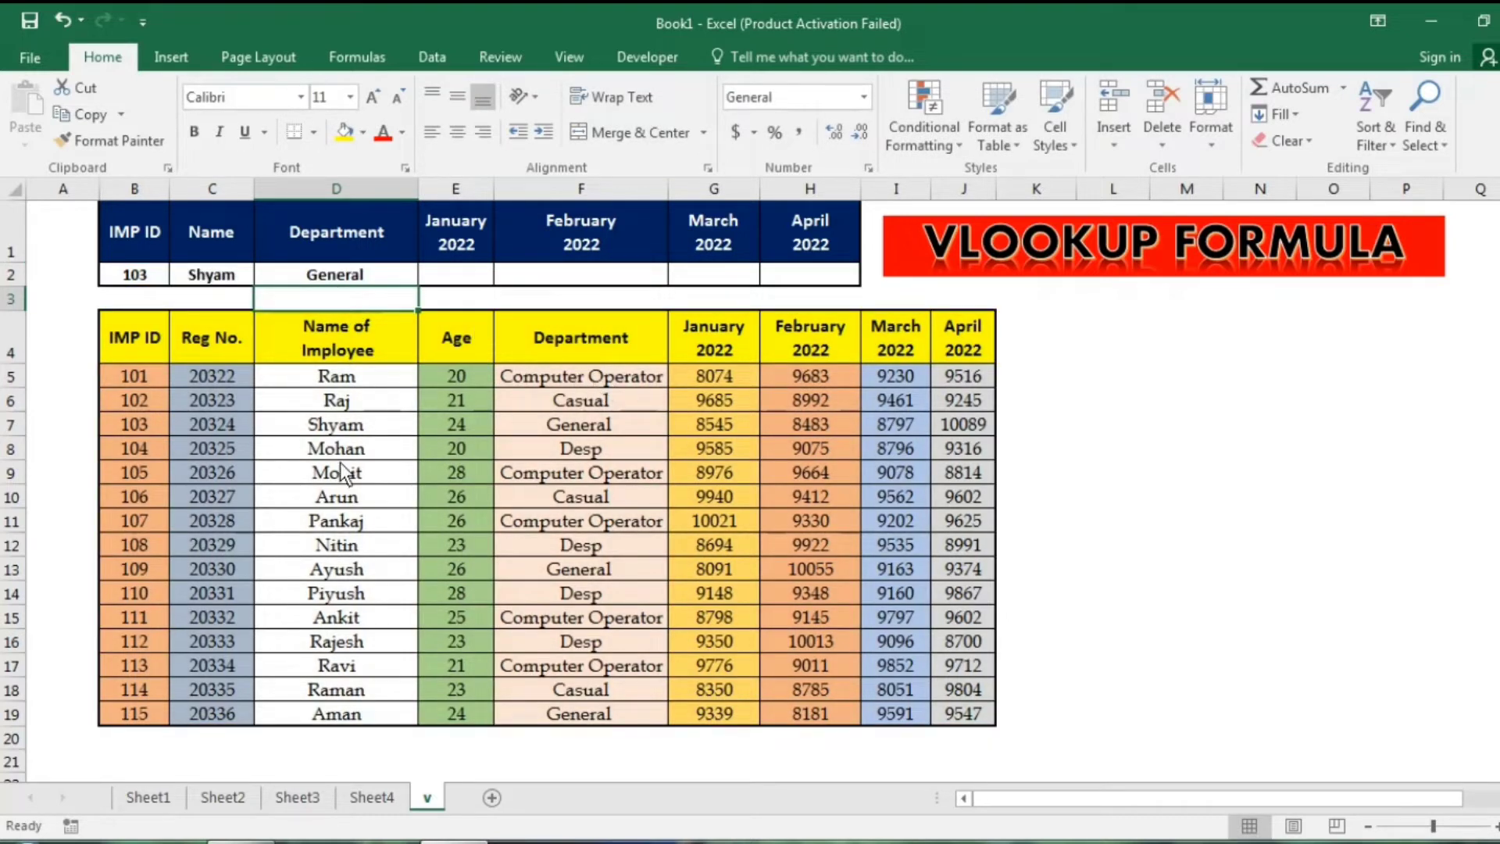
left_click_drag(343, 428, 597, 421)
left_click(597, 422)
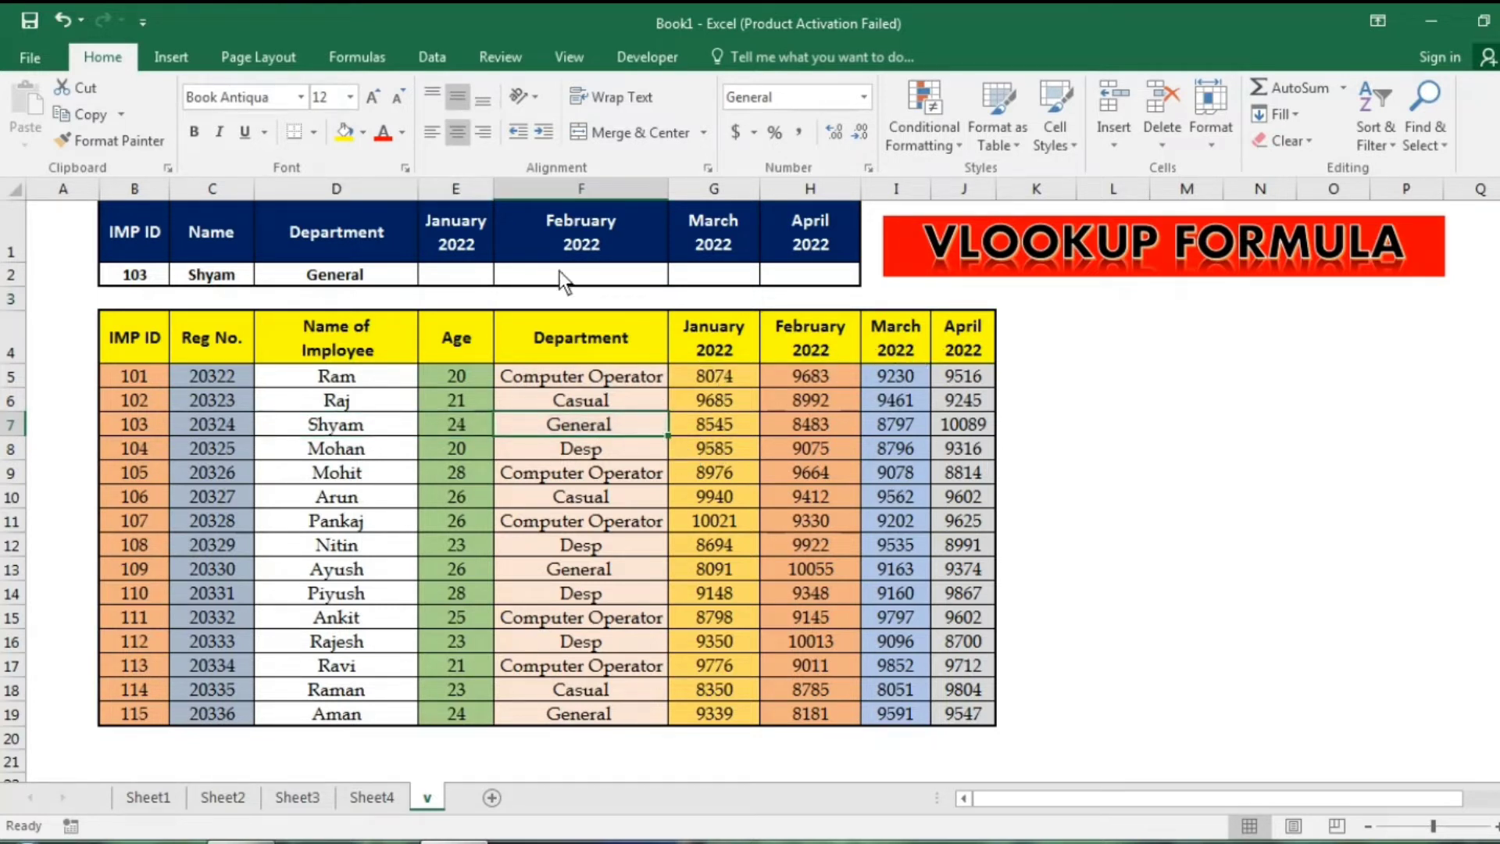
Enter =VLOOKUP(B2,B4:J19,6,0) in E2 for January 2022 and compare the result with the matching table row.
left_click(452, 273)
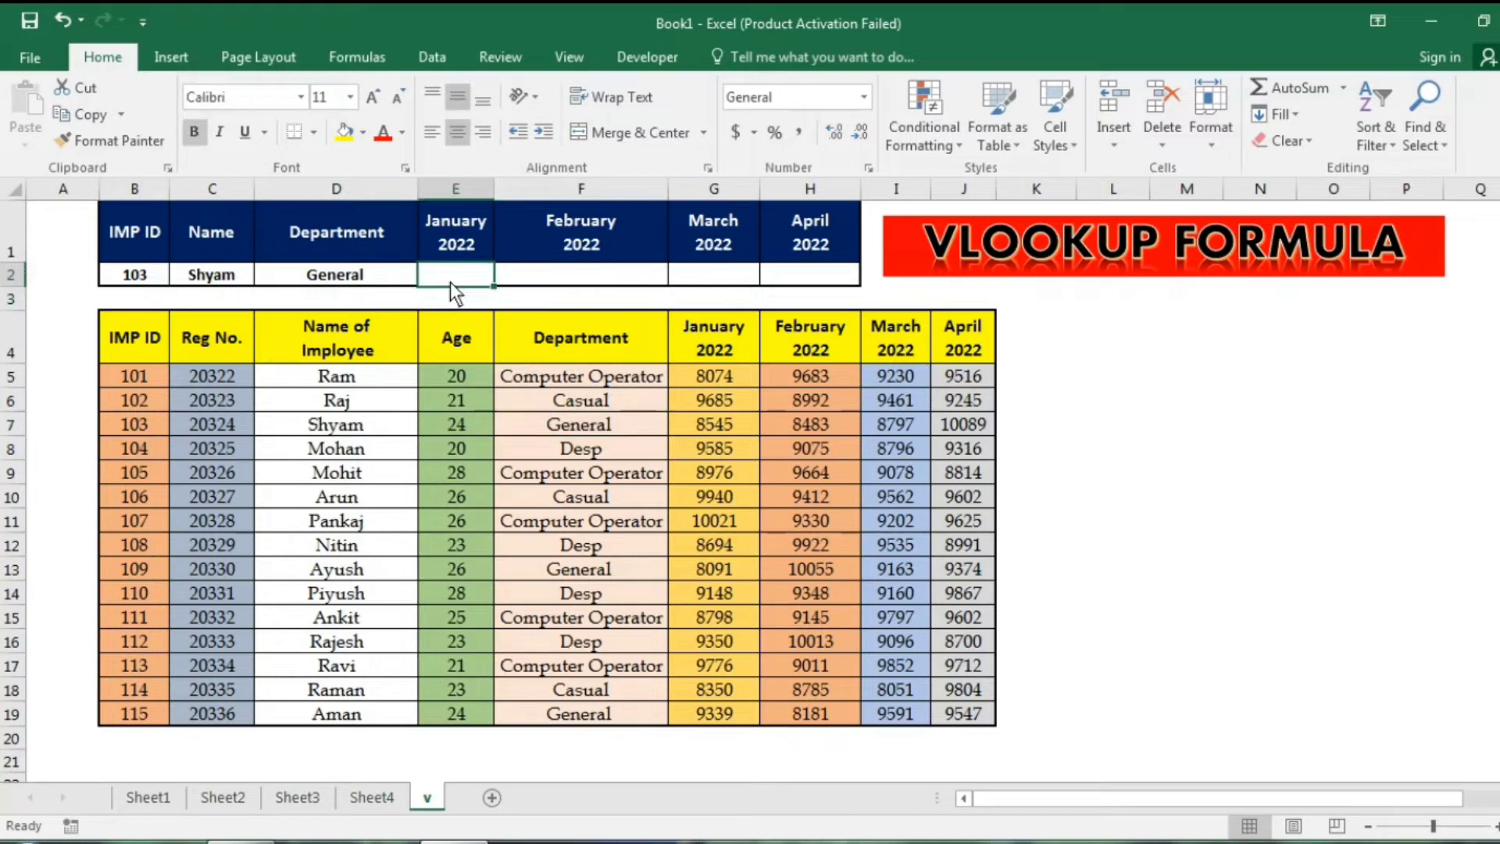
type("vl")
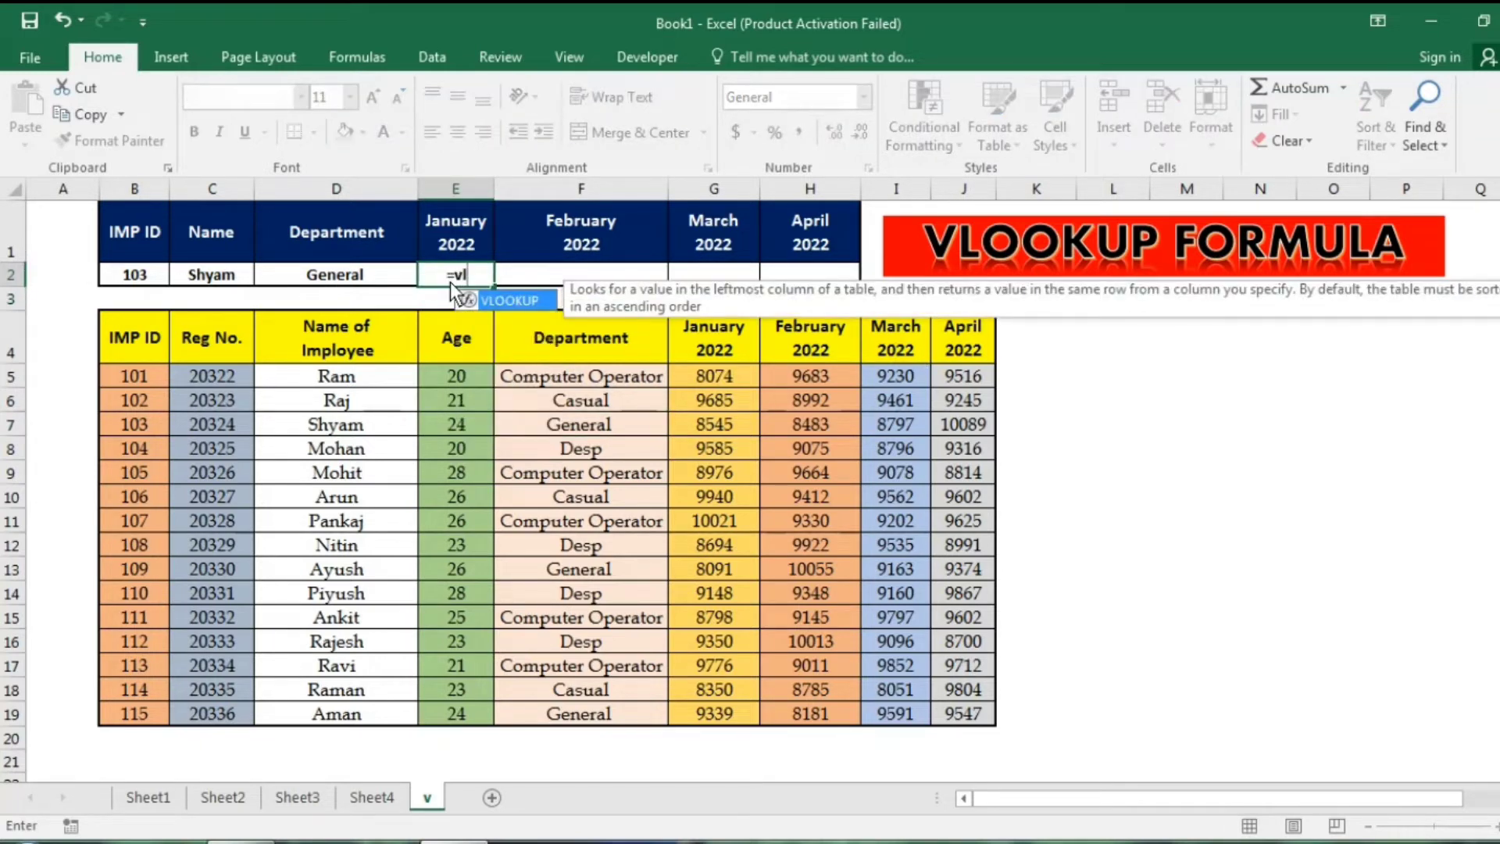
key("Tab")
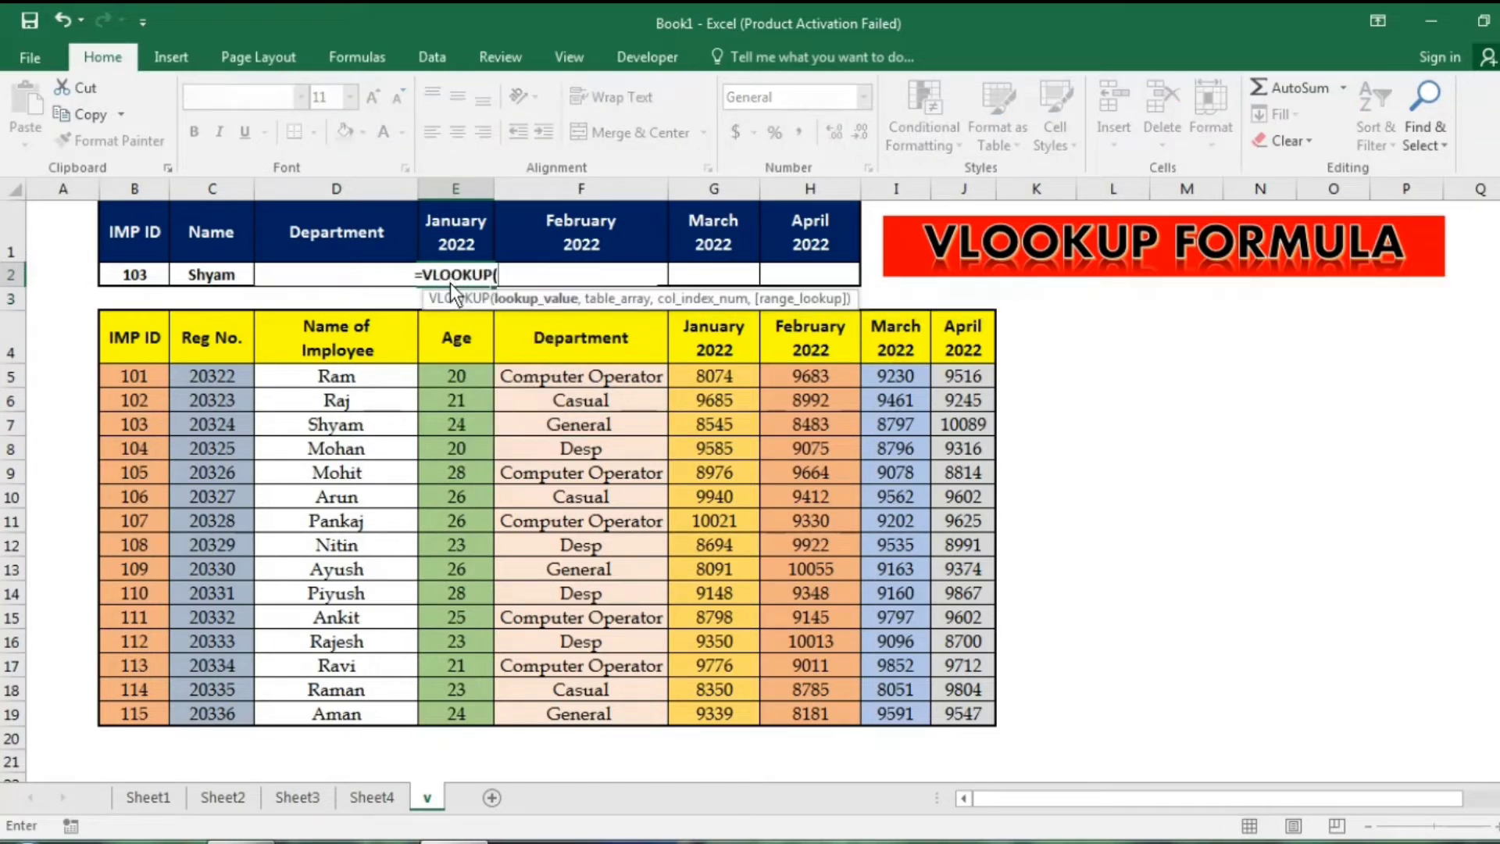
left_click(130, 275)
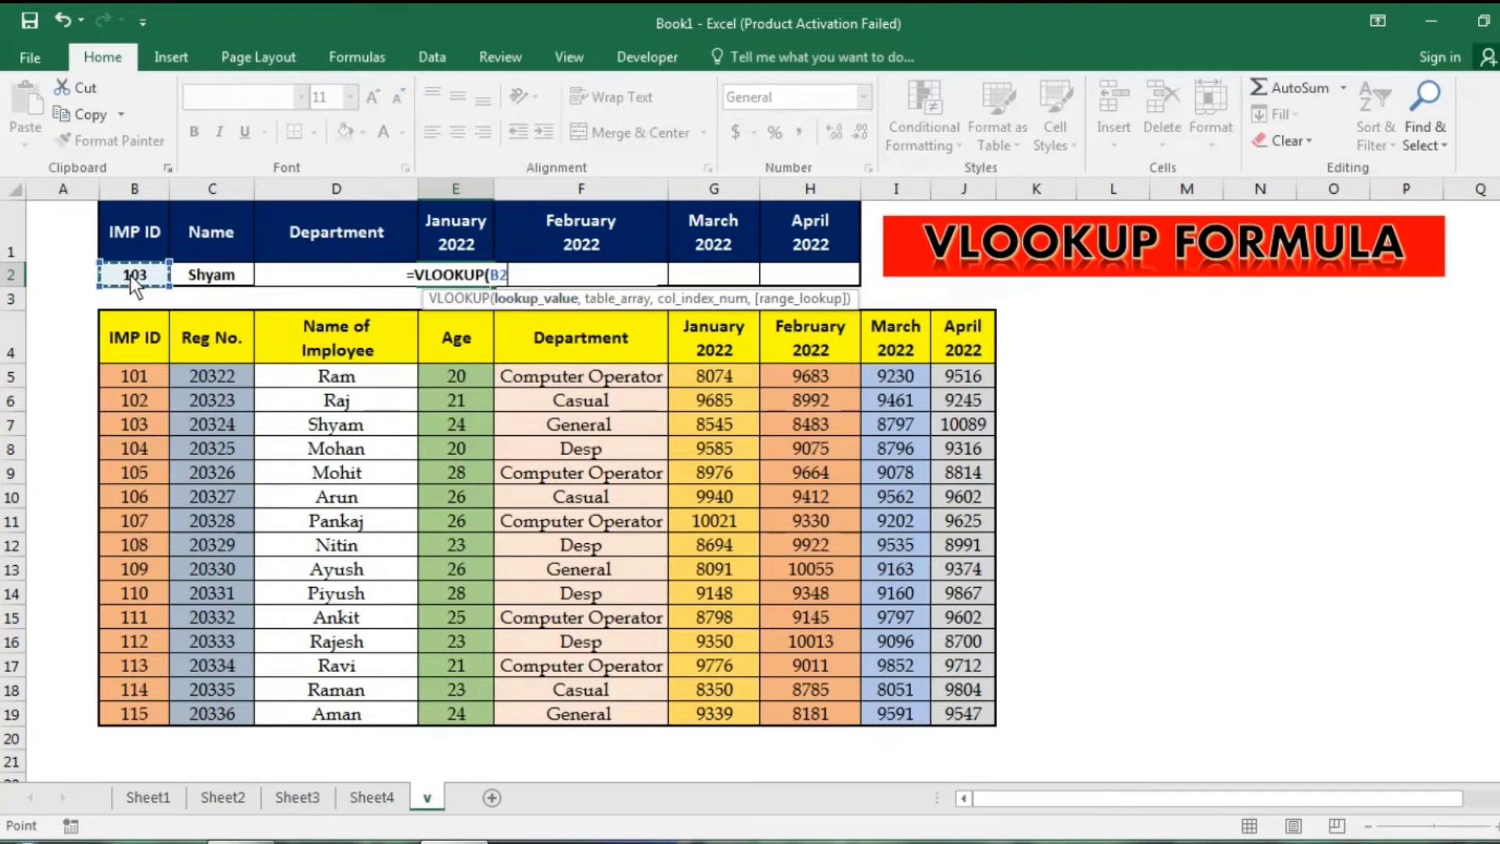
type(",")
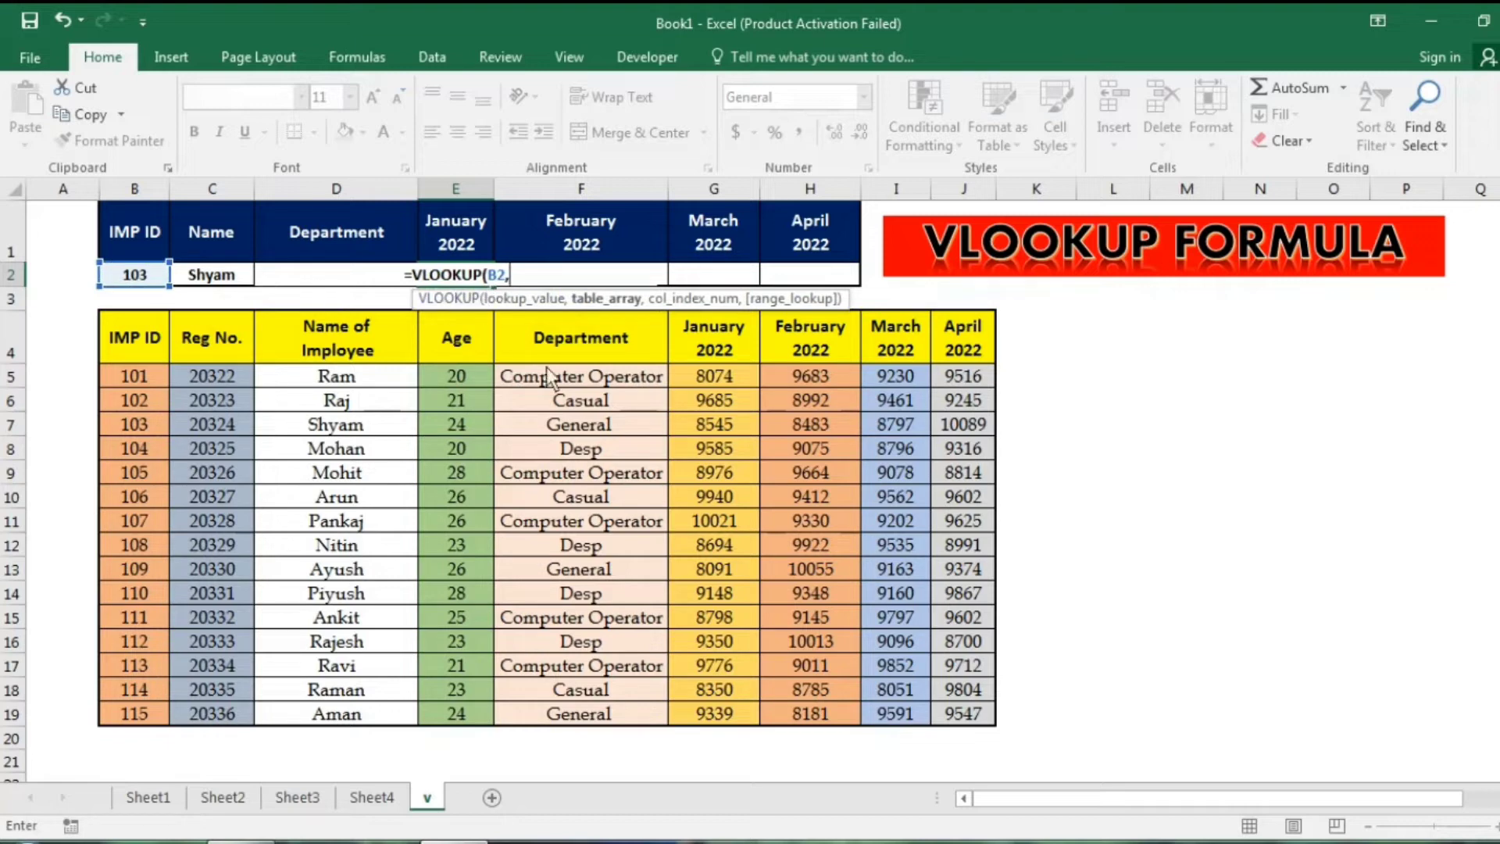
left_click_drag(149, 352, 956, 708)
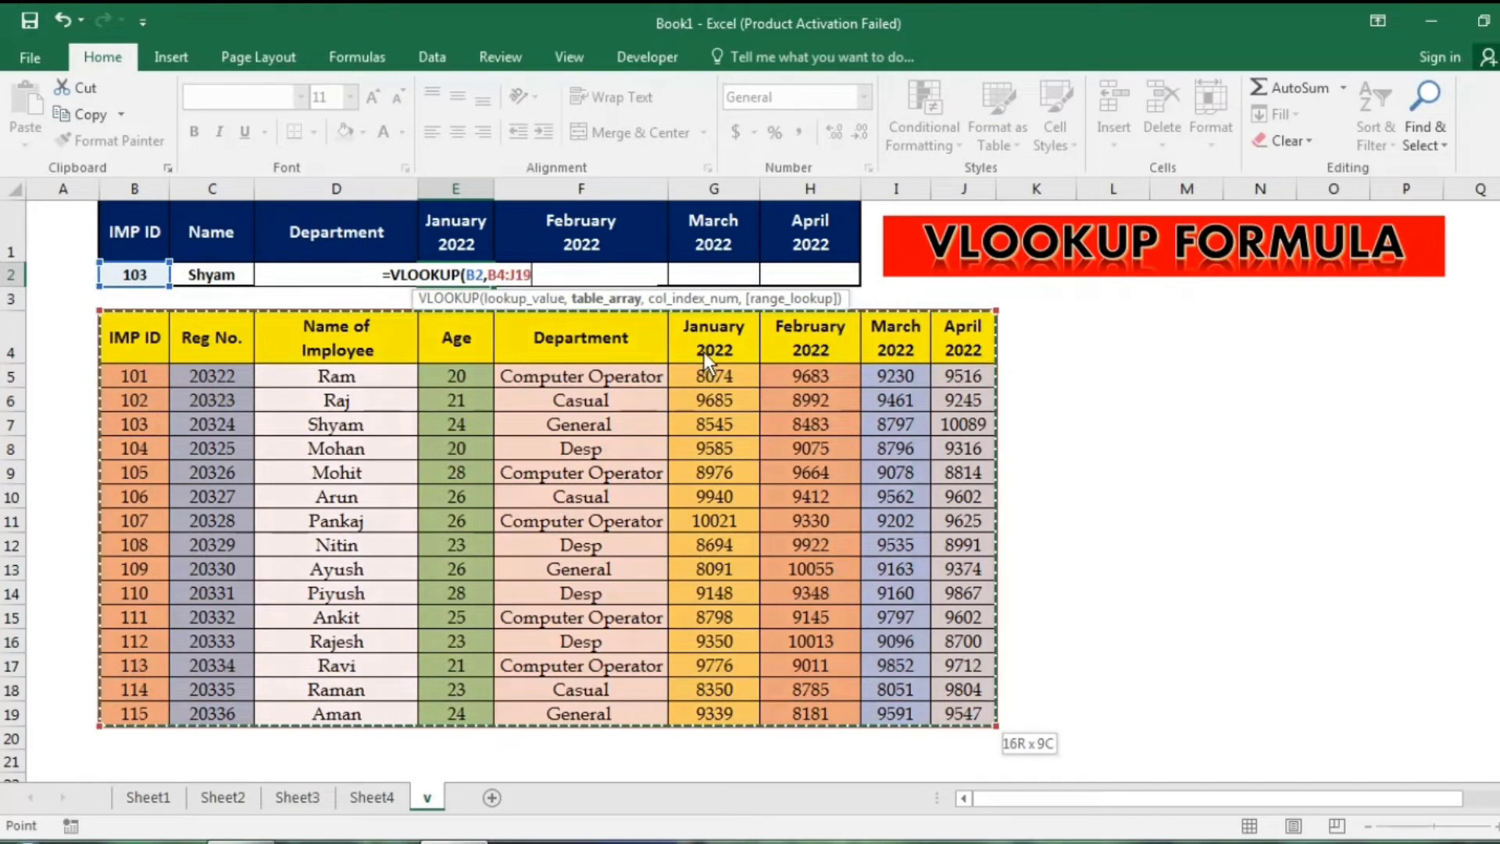
type(",")
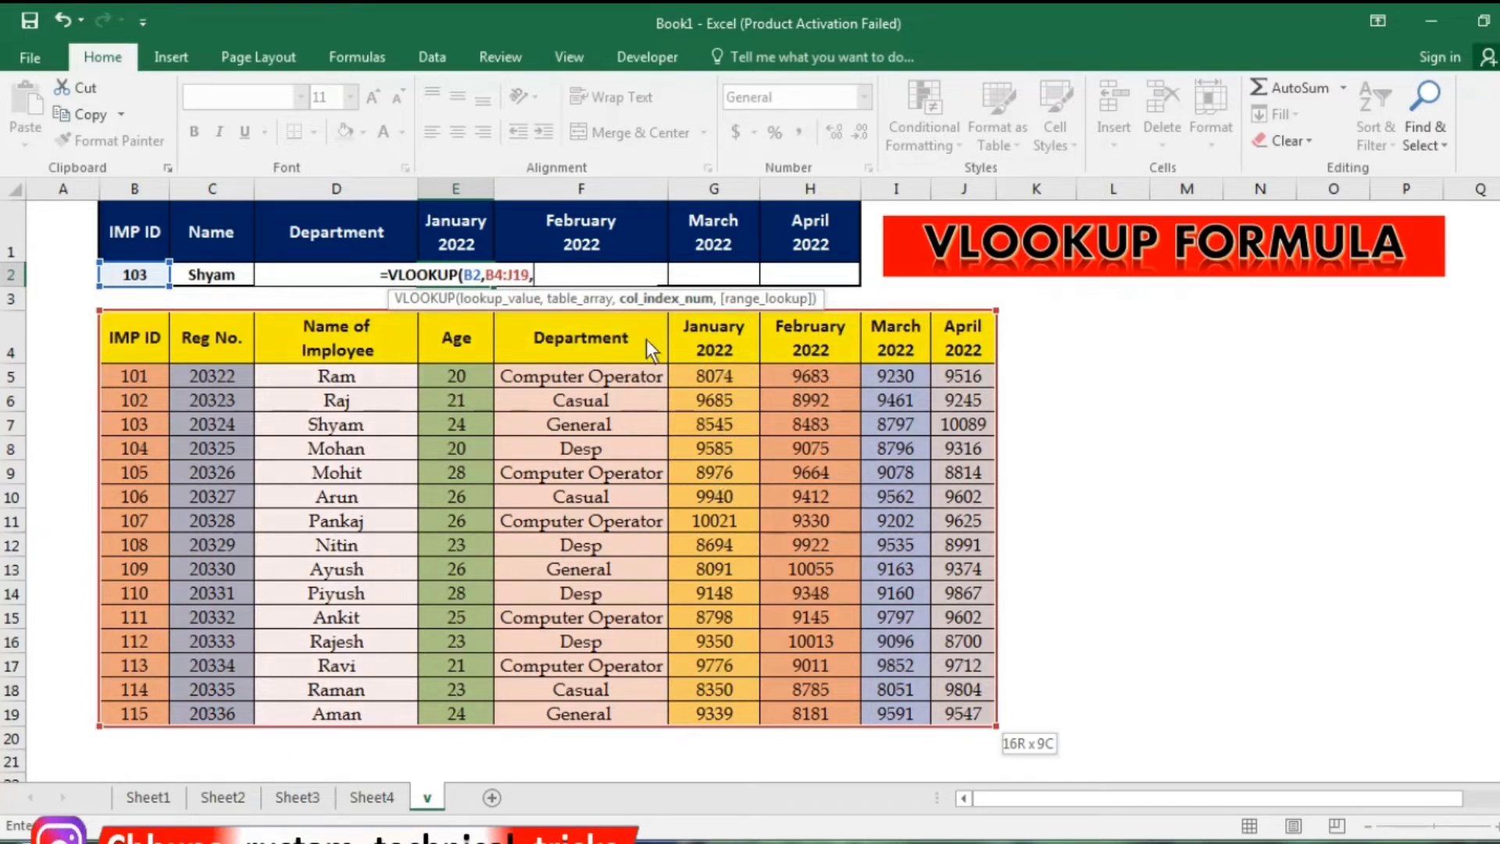
type("6,")
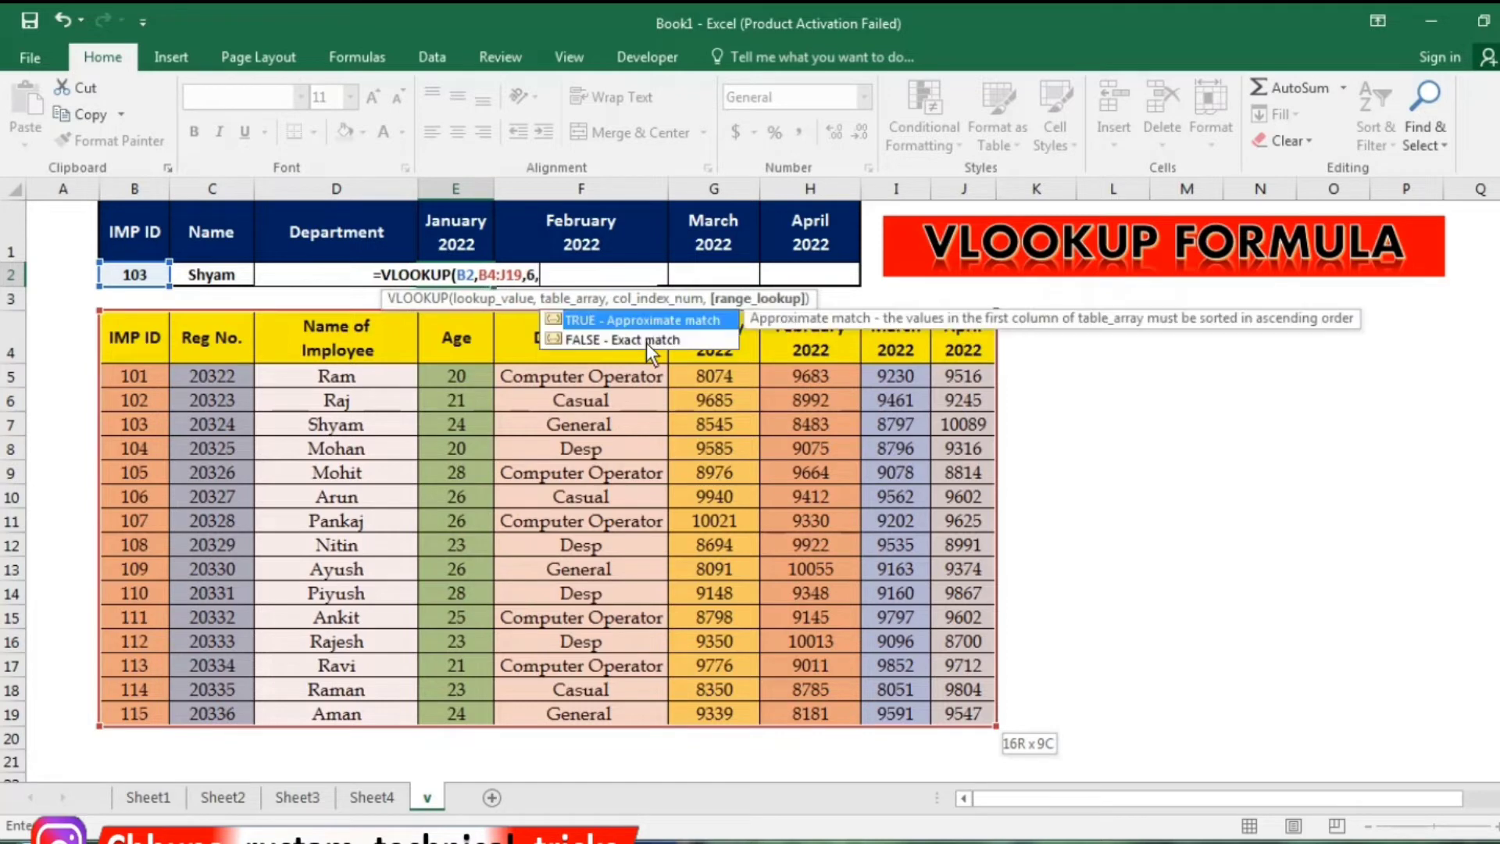
type("0")
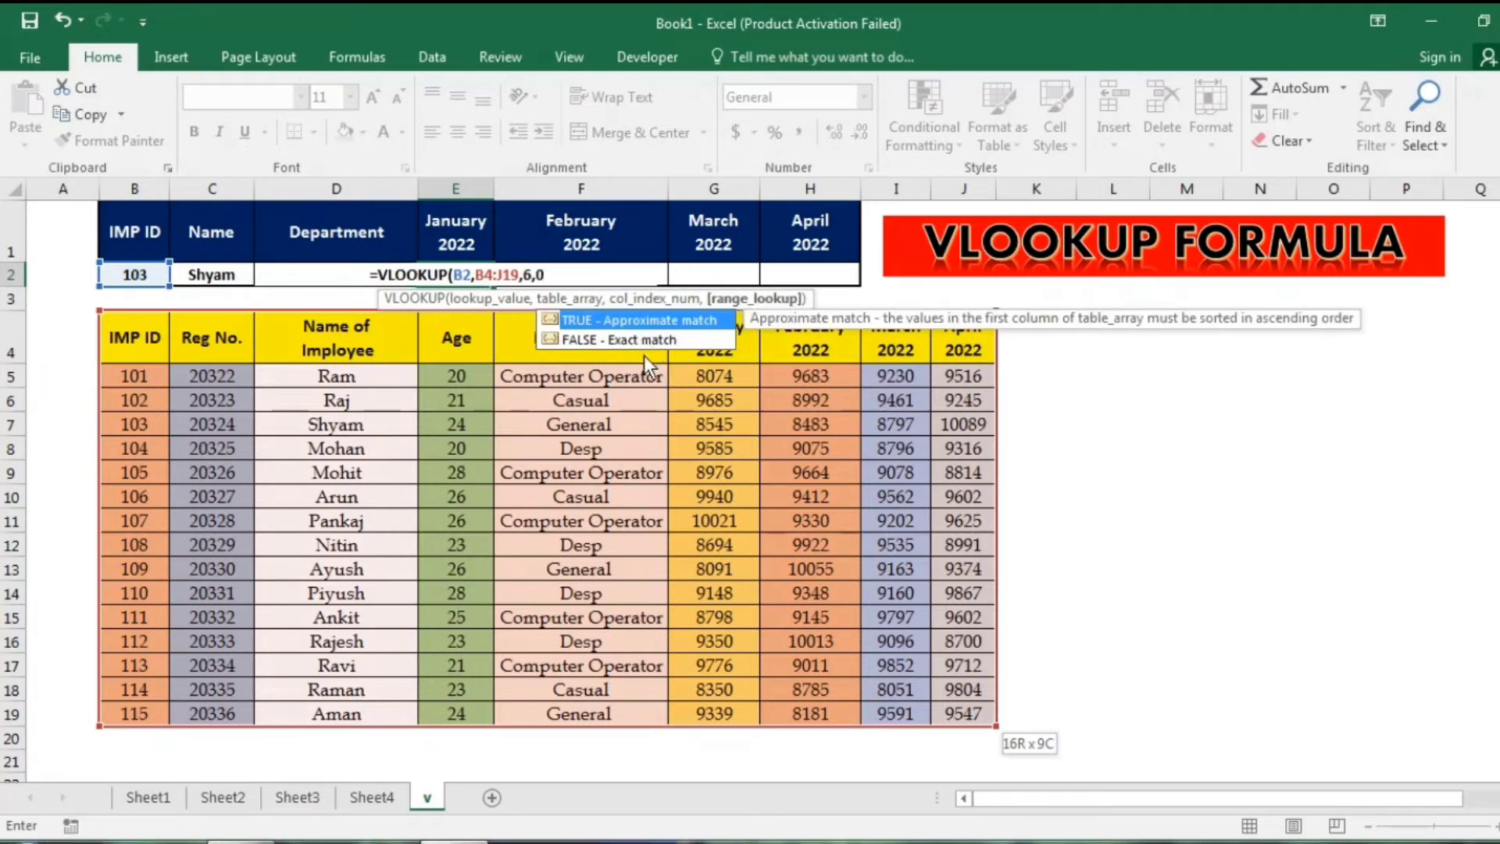
type(")")
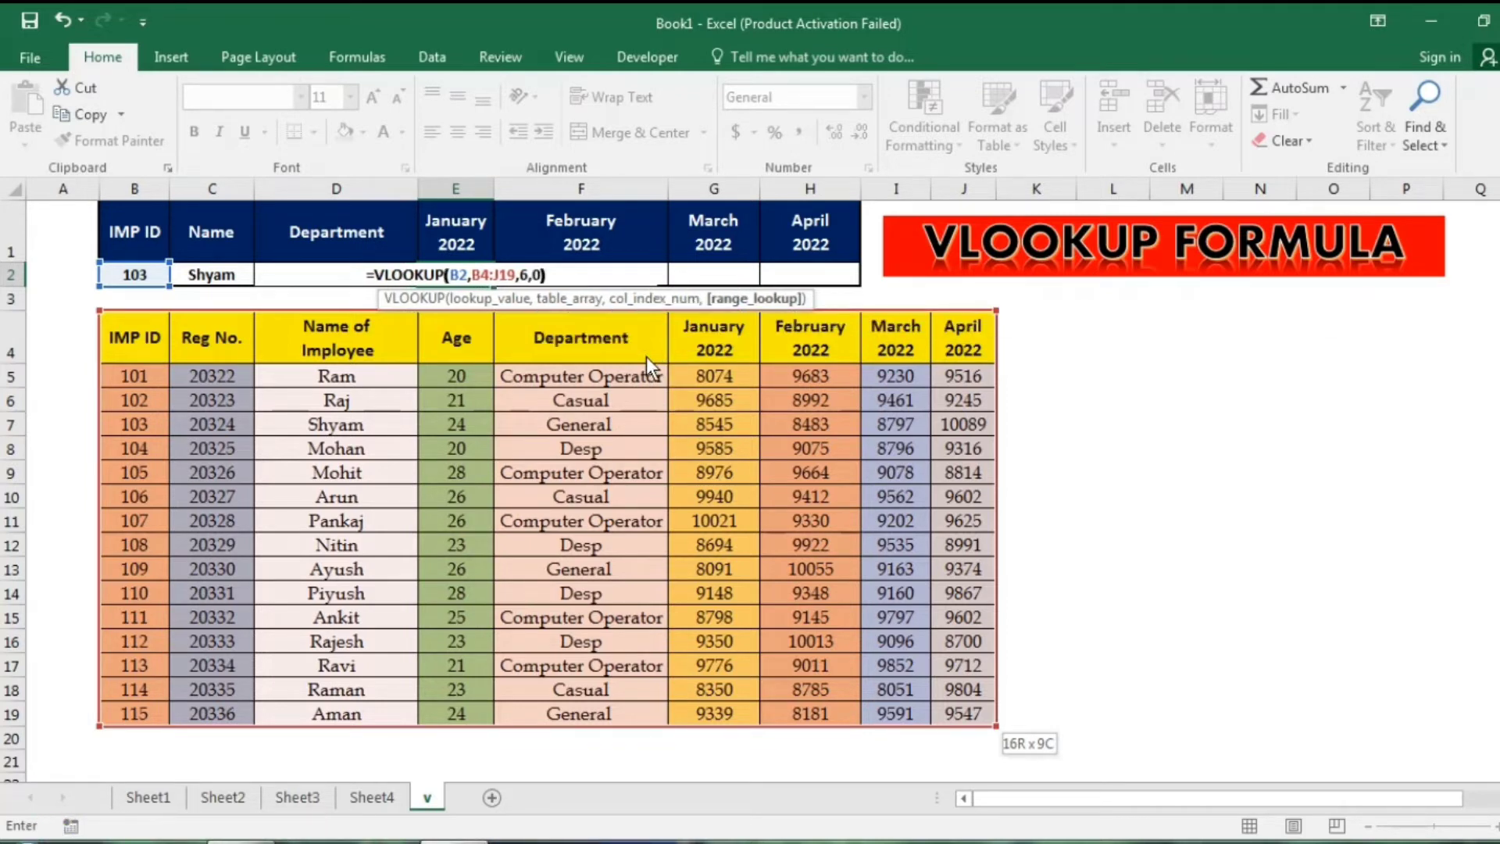
key("Tab")
key("Return")
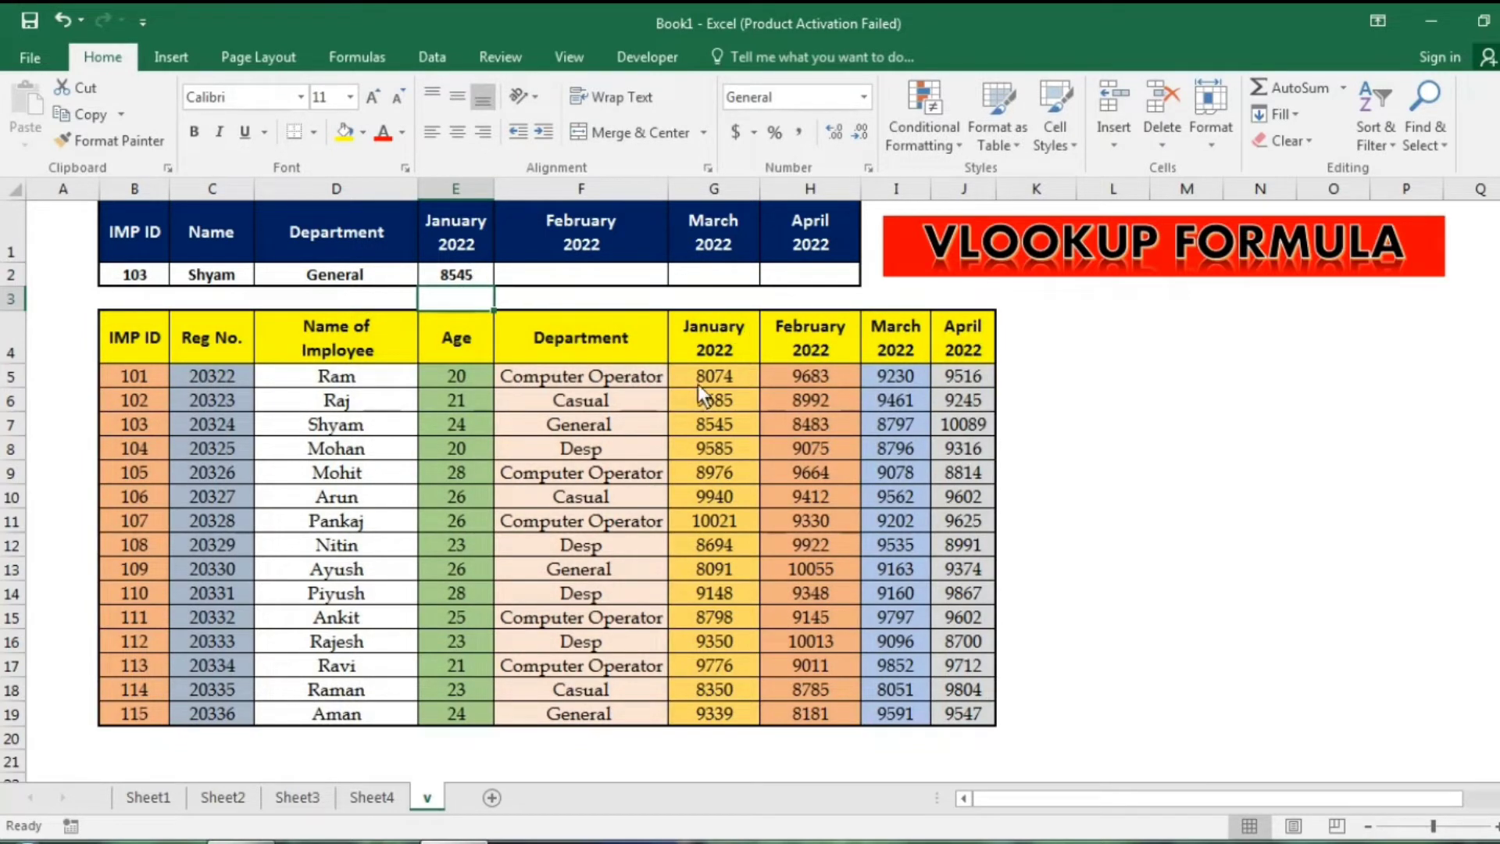
left_click(720, 442)
left_click(719, 427)
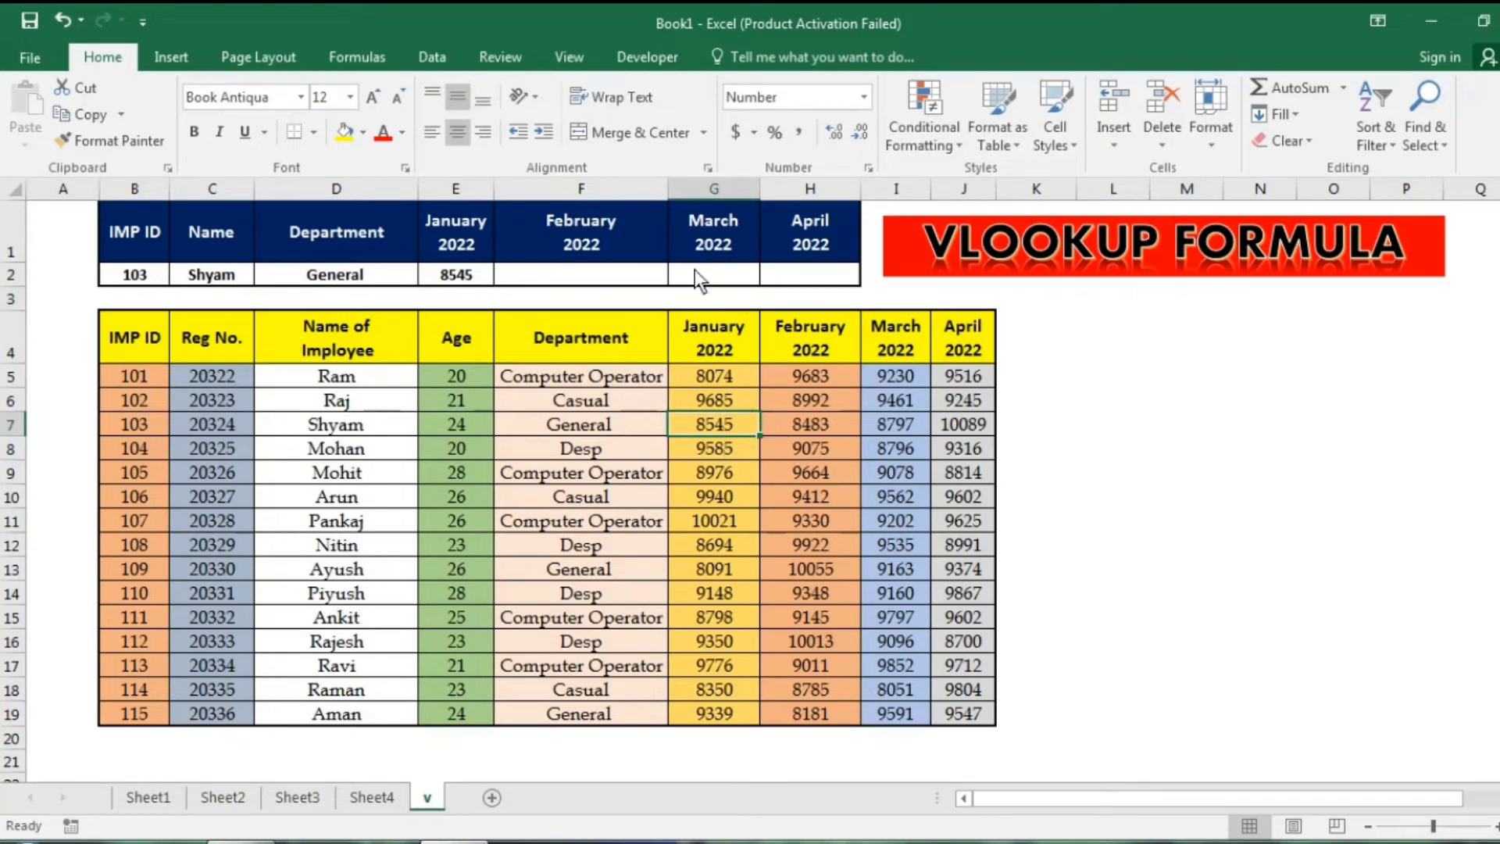
Enter =VLOOKUP(B2,B4:J19,7,0) in F2 to return the February 2022 figure.
left_click(572, 275)
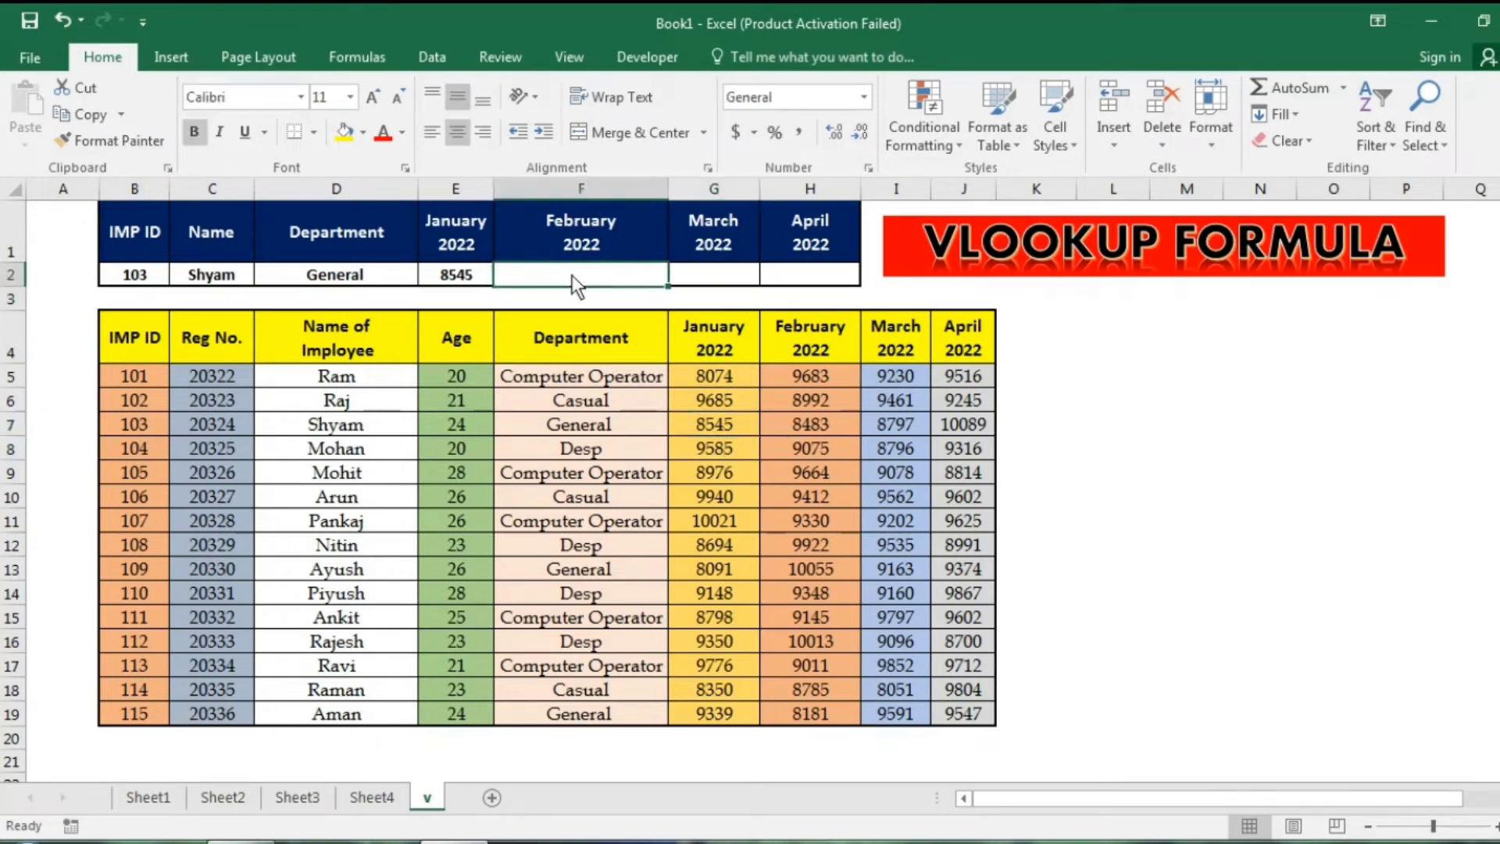
type("=vlo")
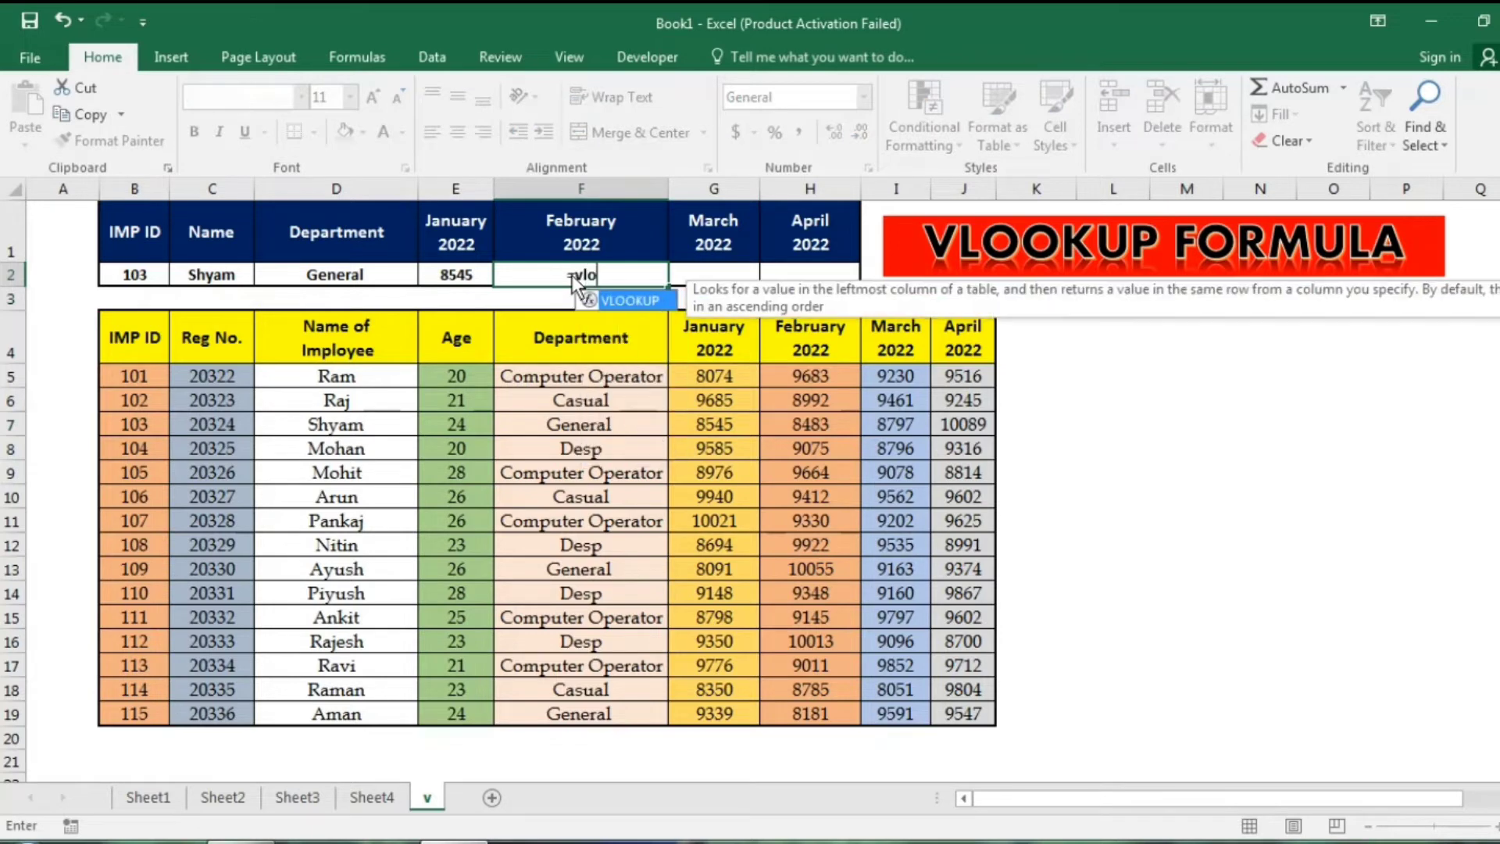
key("Tab")
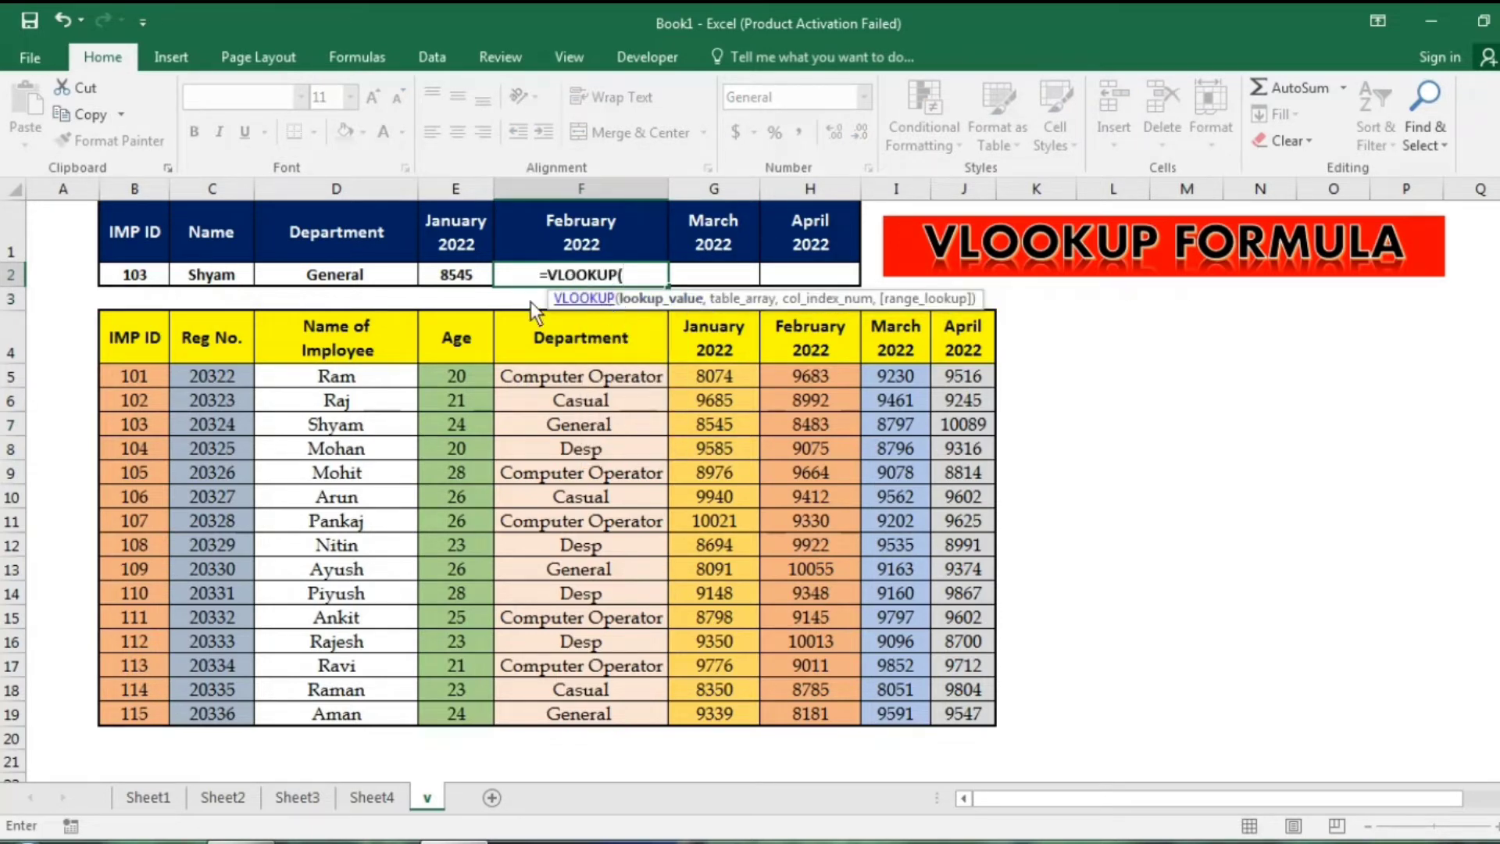
left_click(149, 270)
type(",")
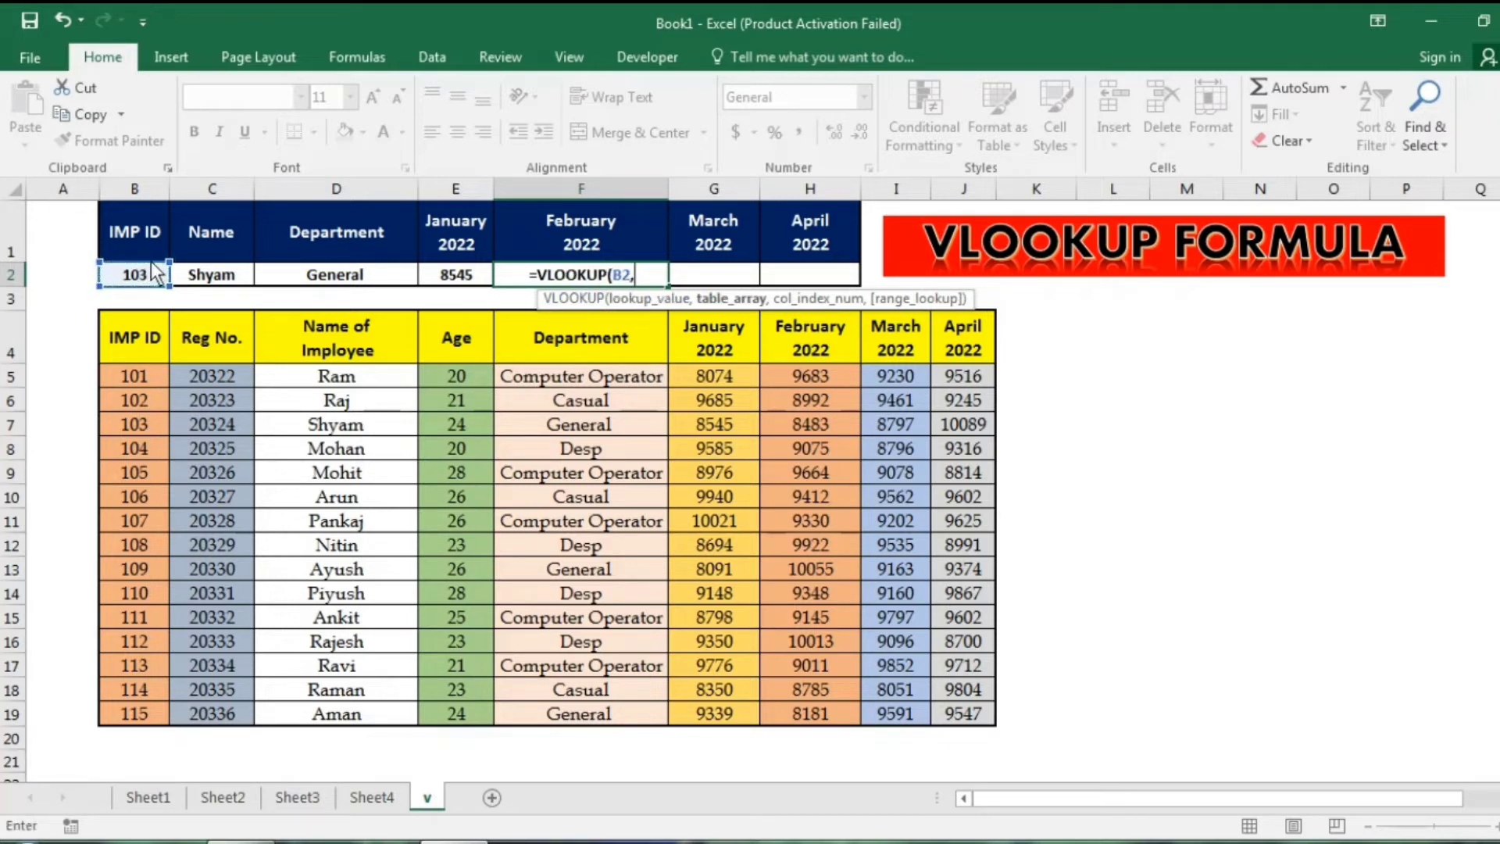
left_click_drag(138, 329, 948, 707)
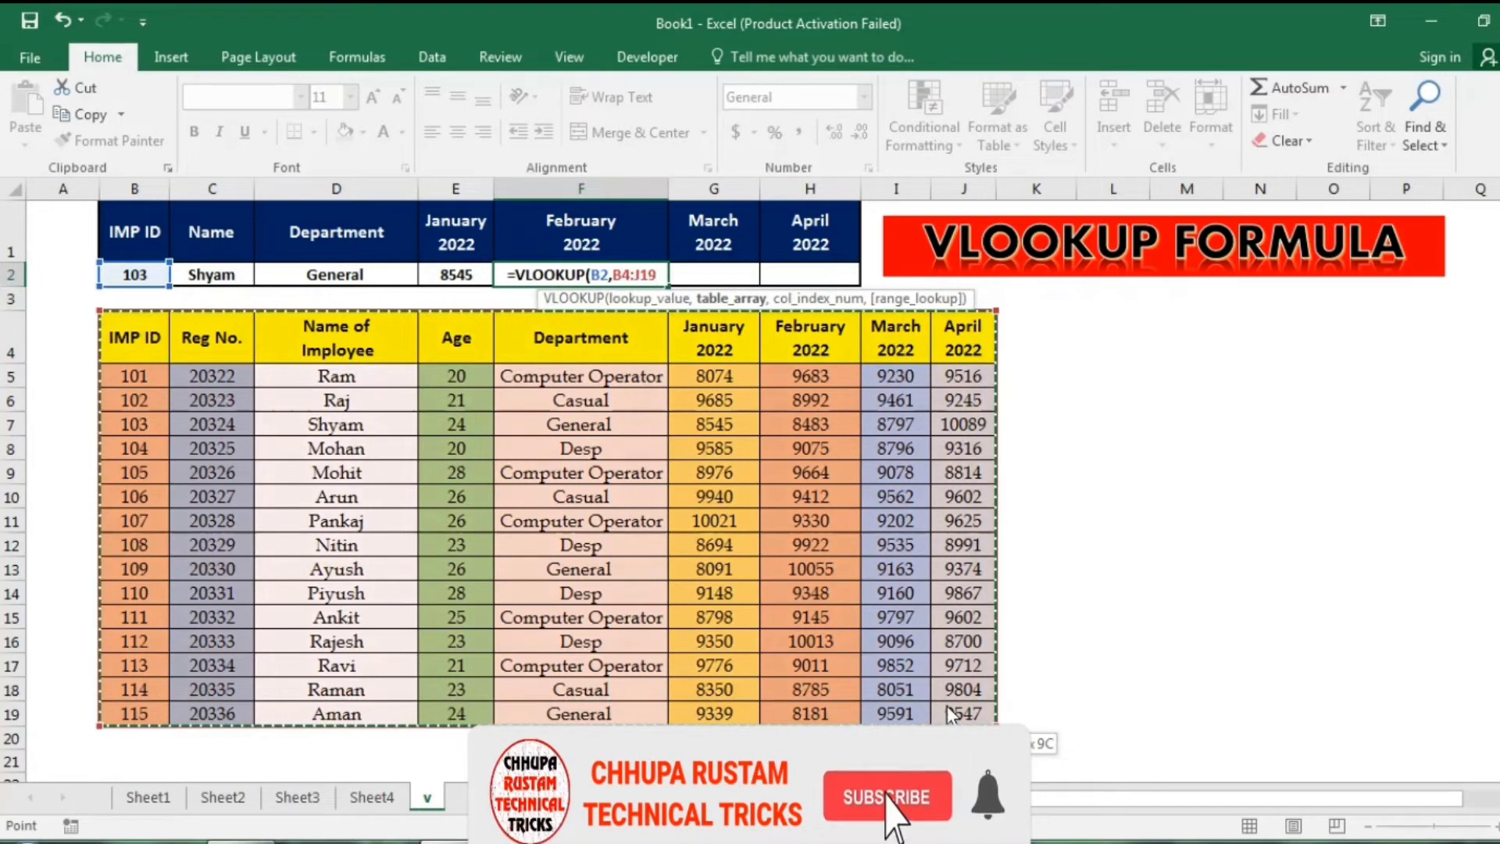
type(",")
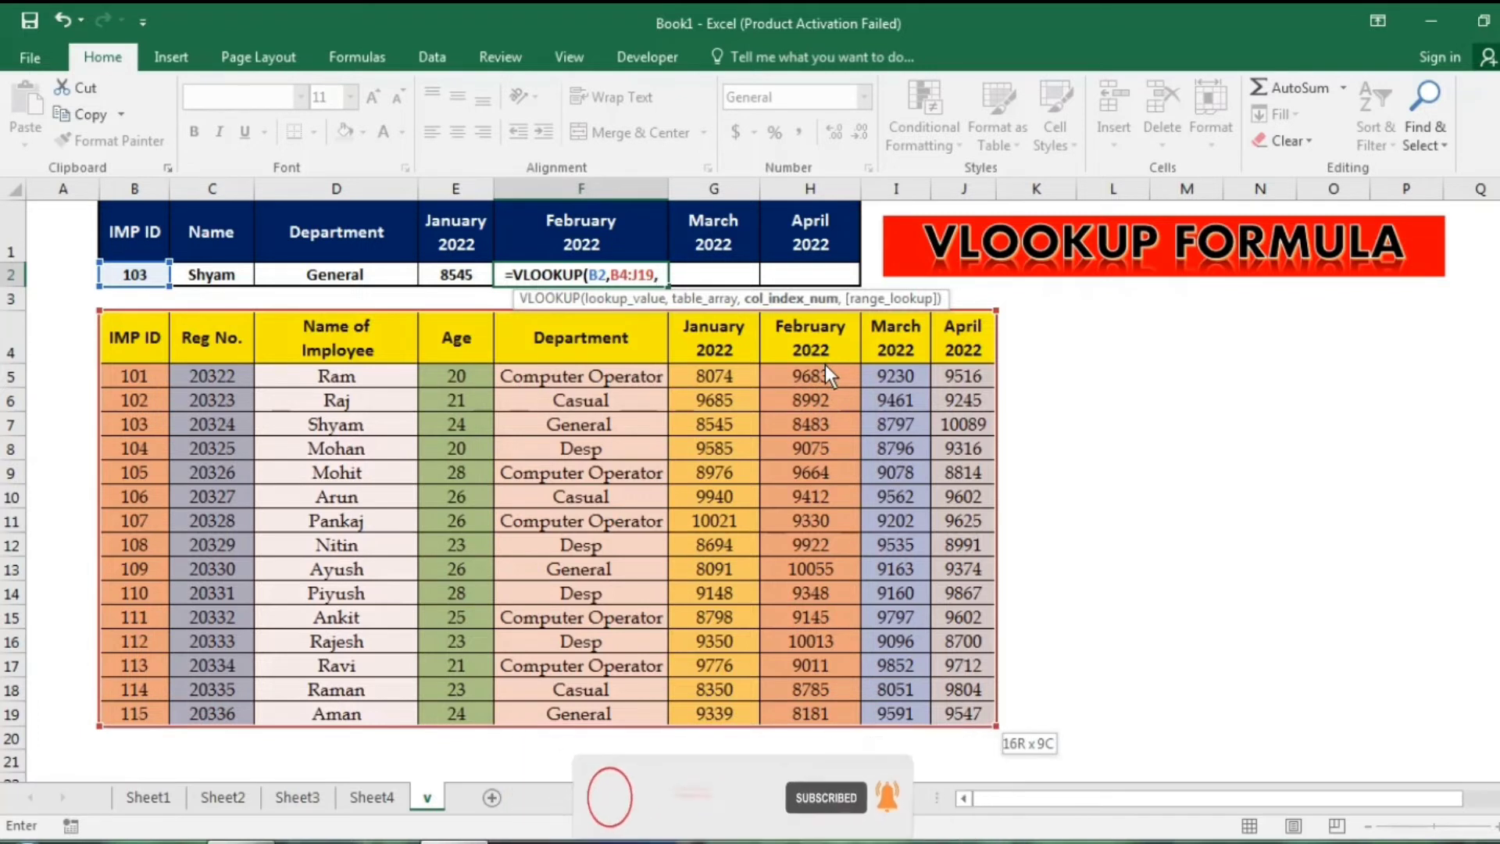
type("7")
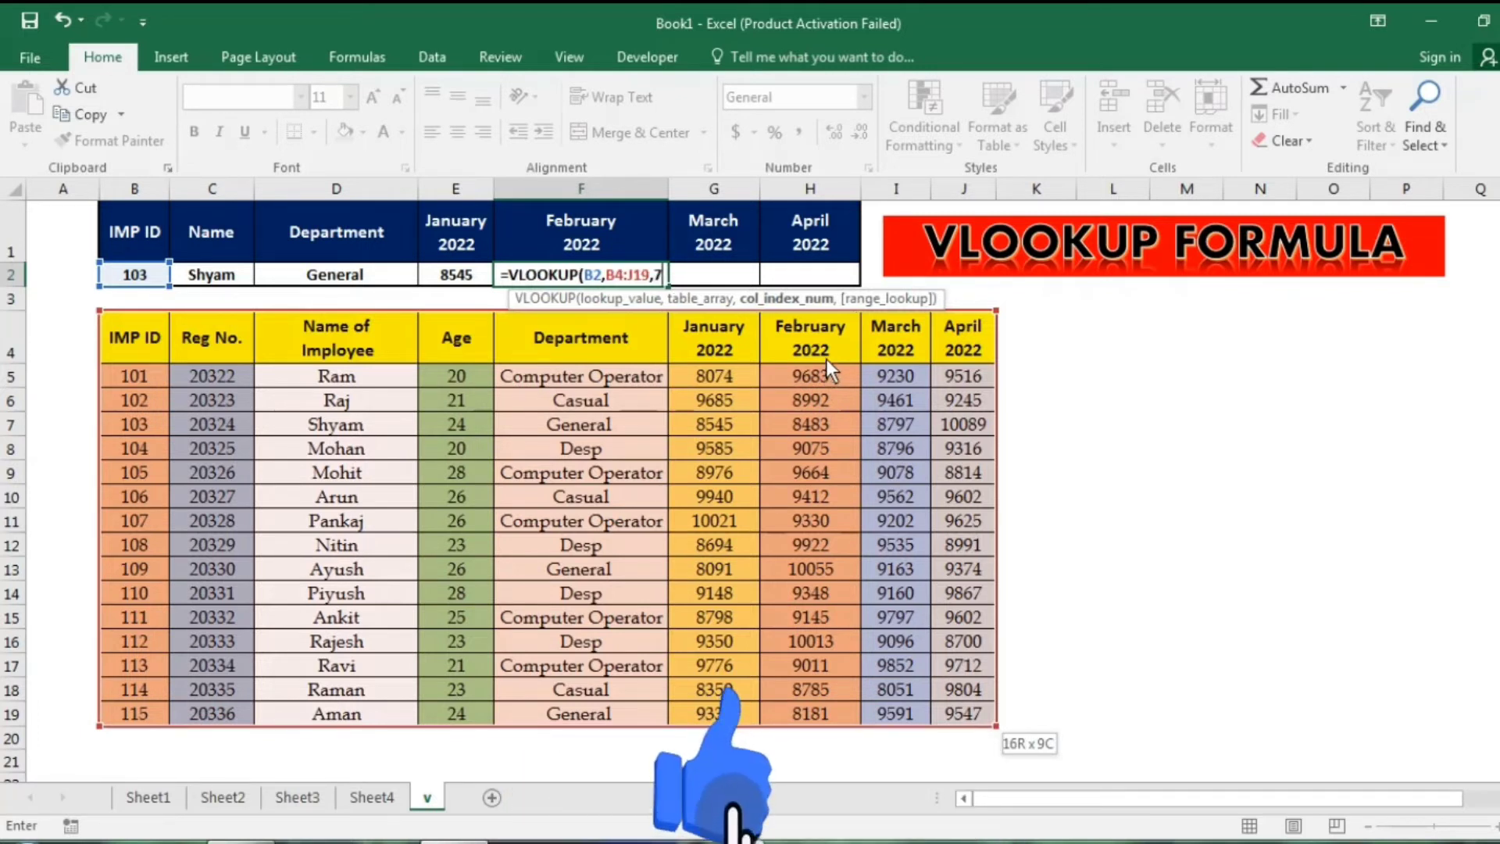
type(",0)")
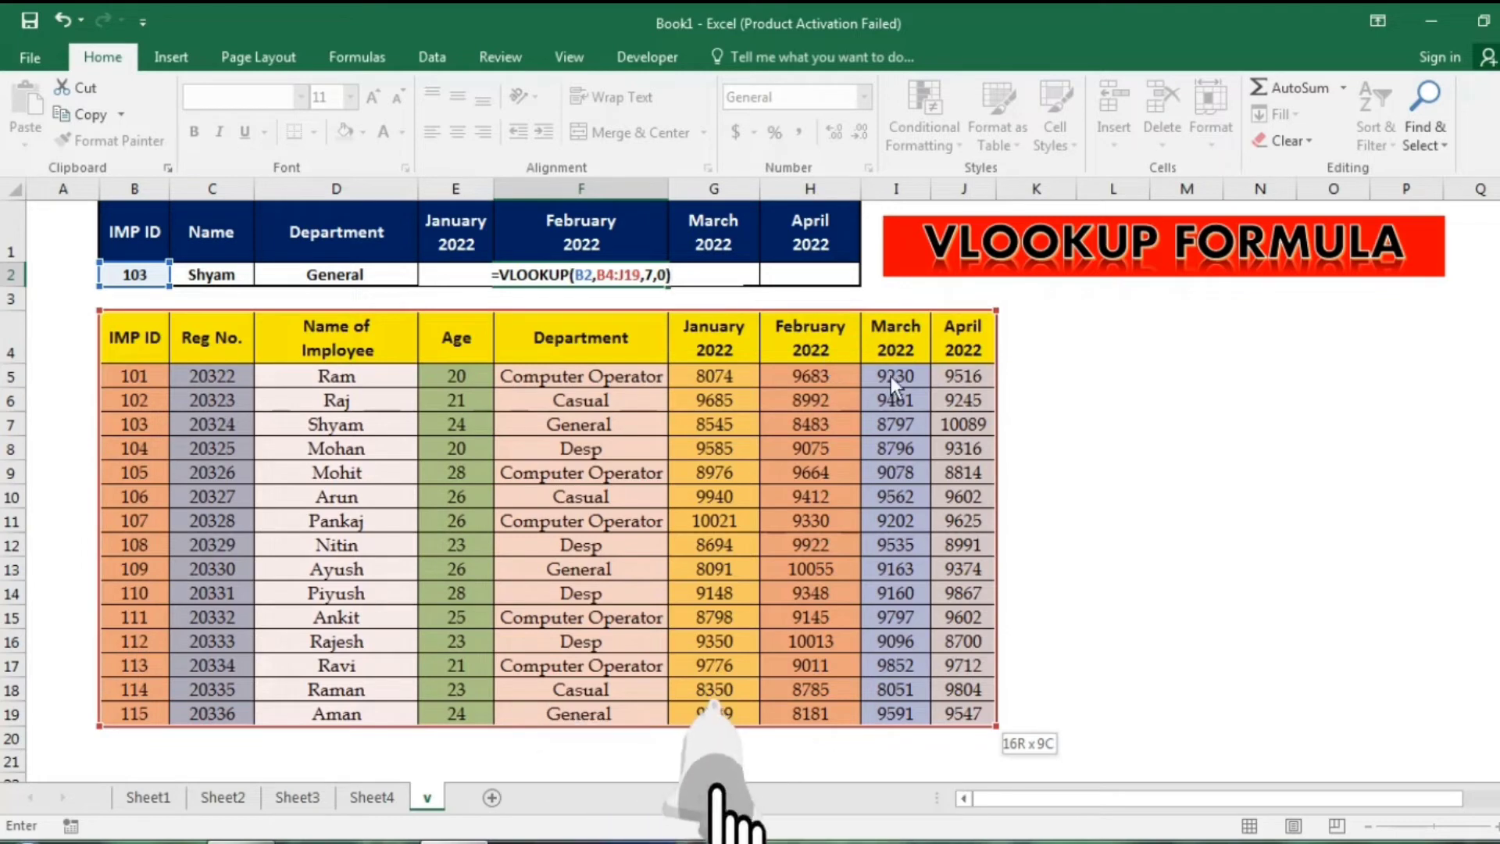
key("Return")
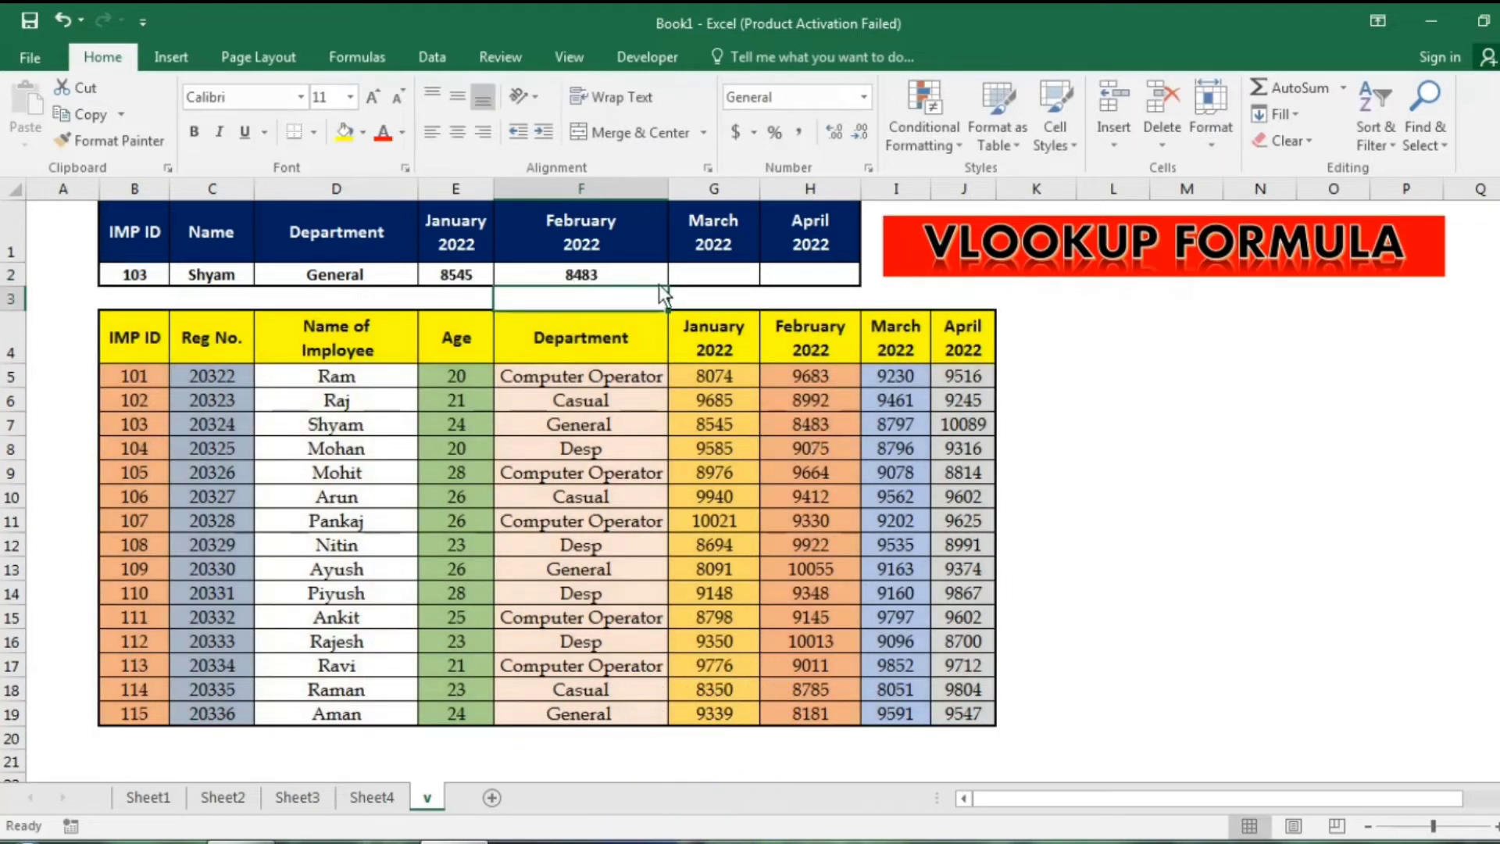
Enter =VLOOKUP(B2,B4:J19,8,0) in G2 to return the March 2022 figure.
left_click(706, 275)
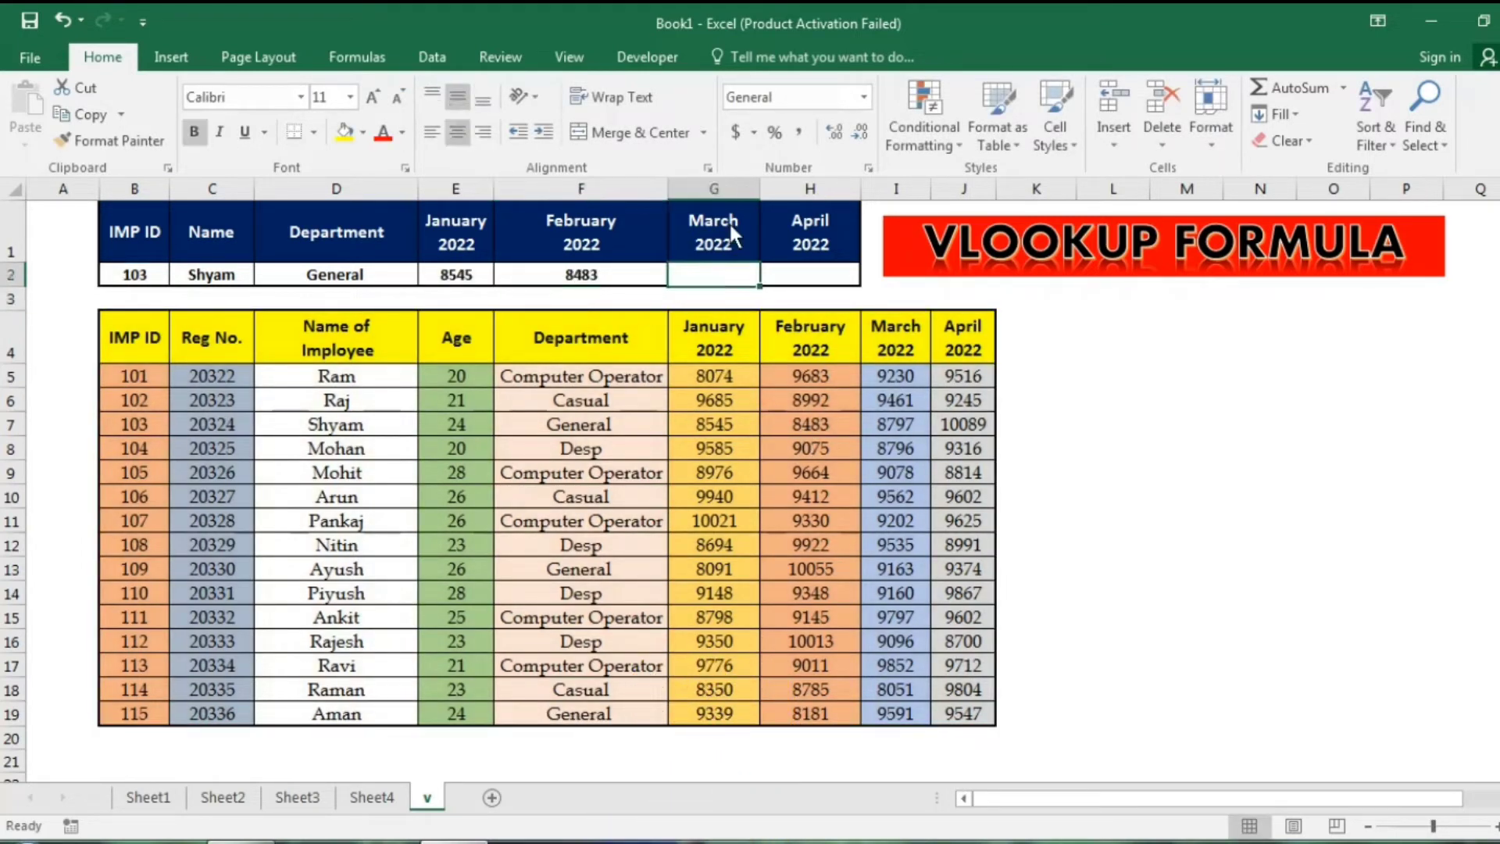
type("=VLOOKUP(")
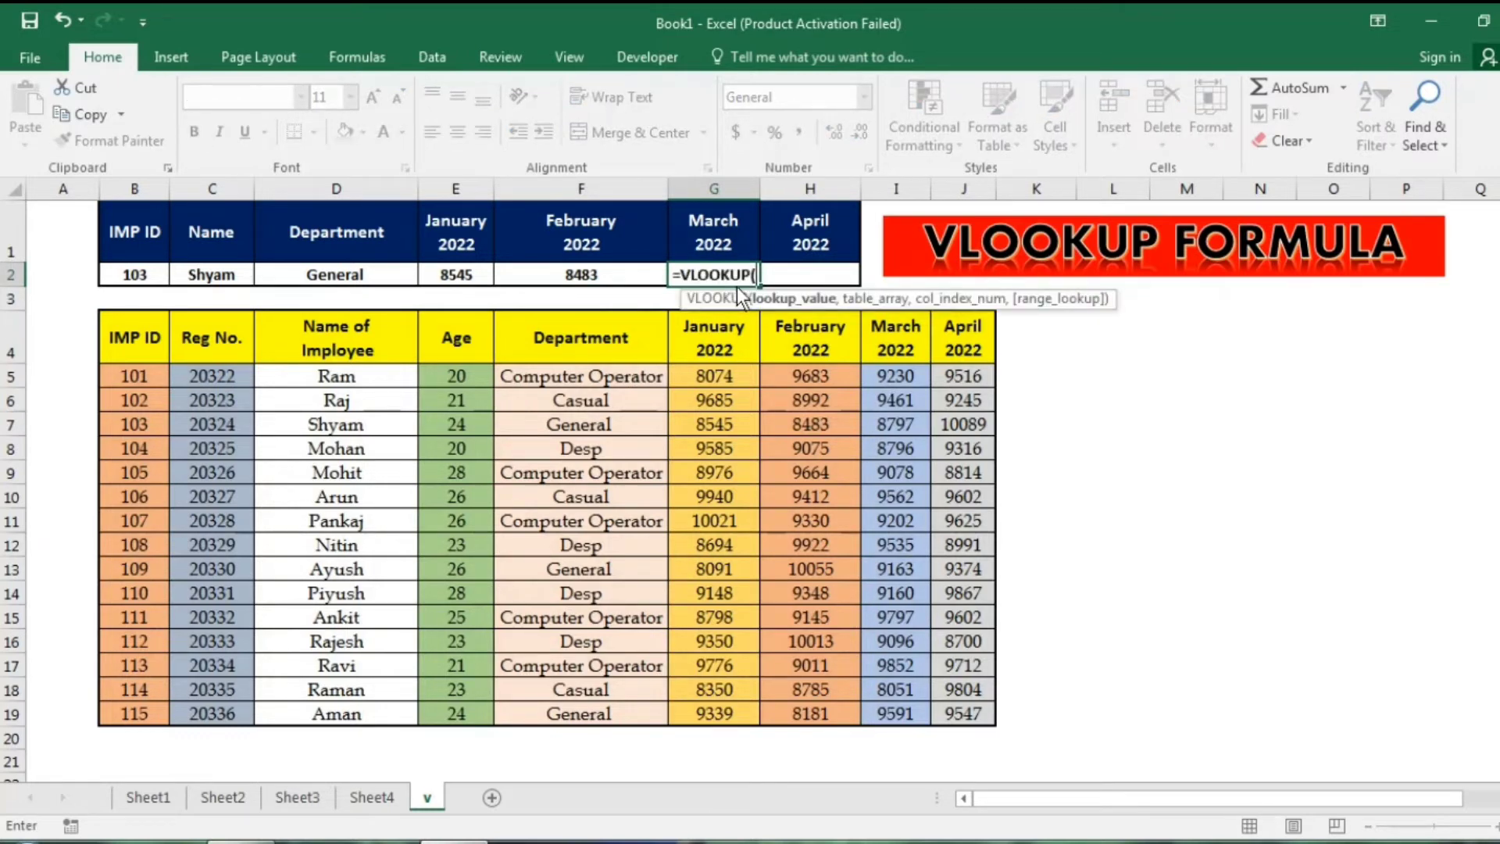
left_click(120, 274)
type(",")
left_click_drag(165, 336, 947, 717)
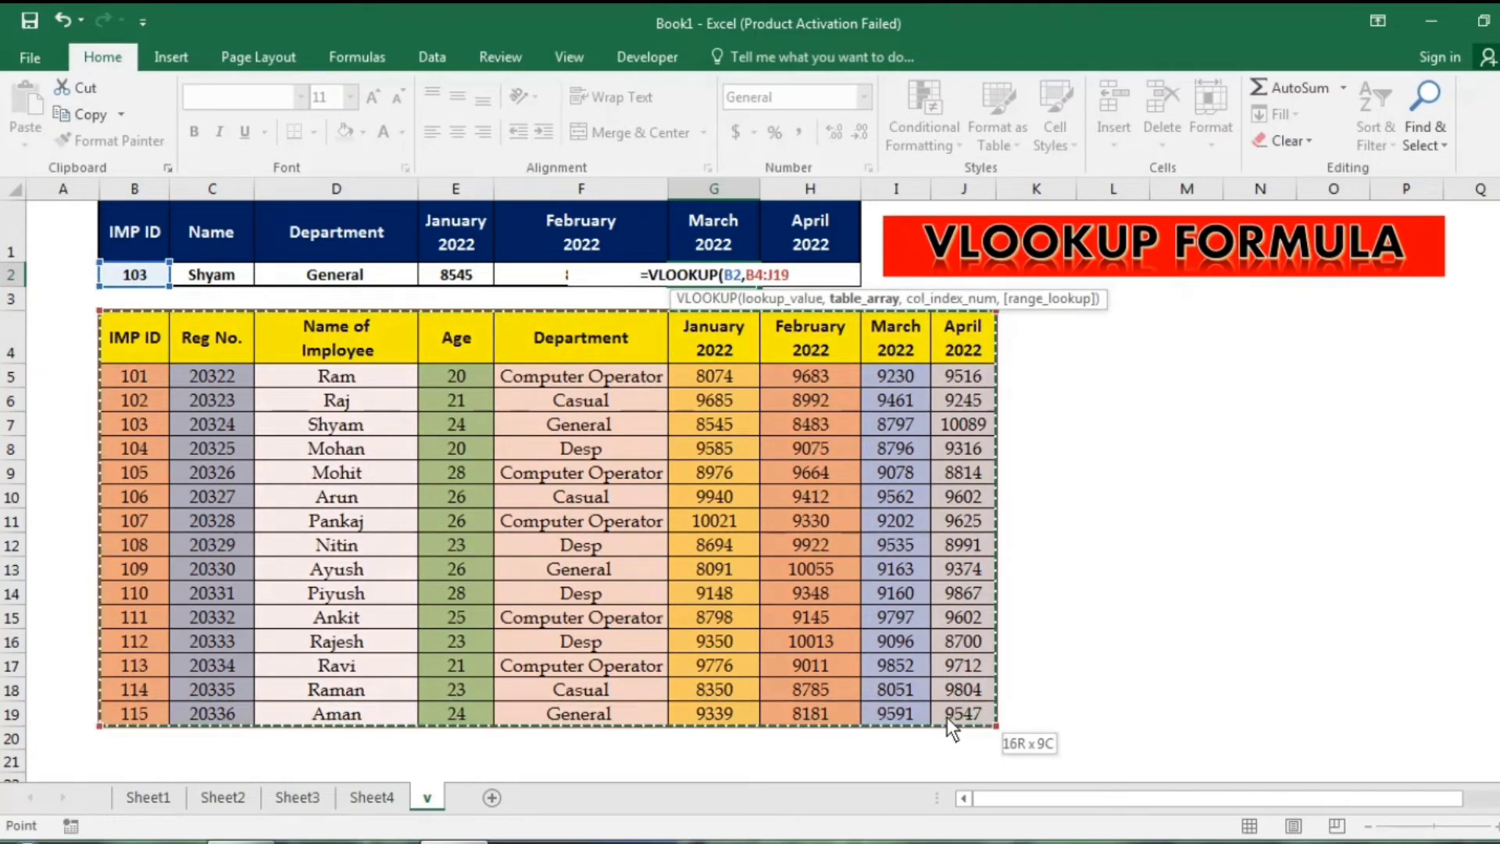
type(",")
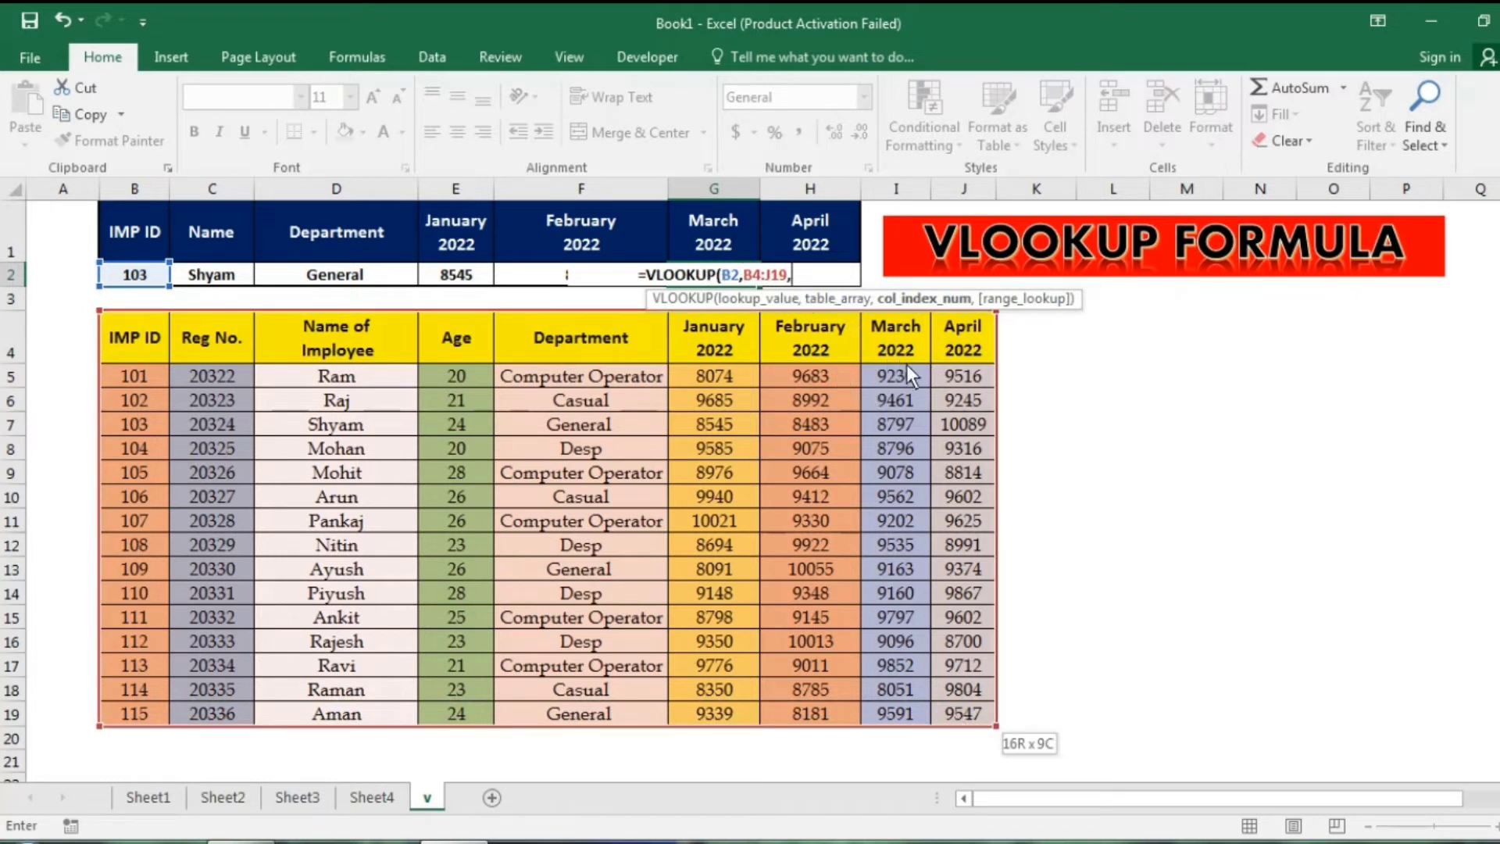
type("8,")
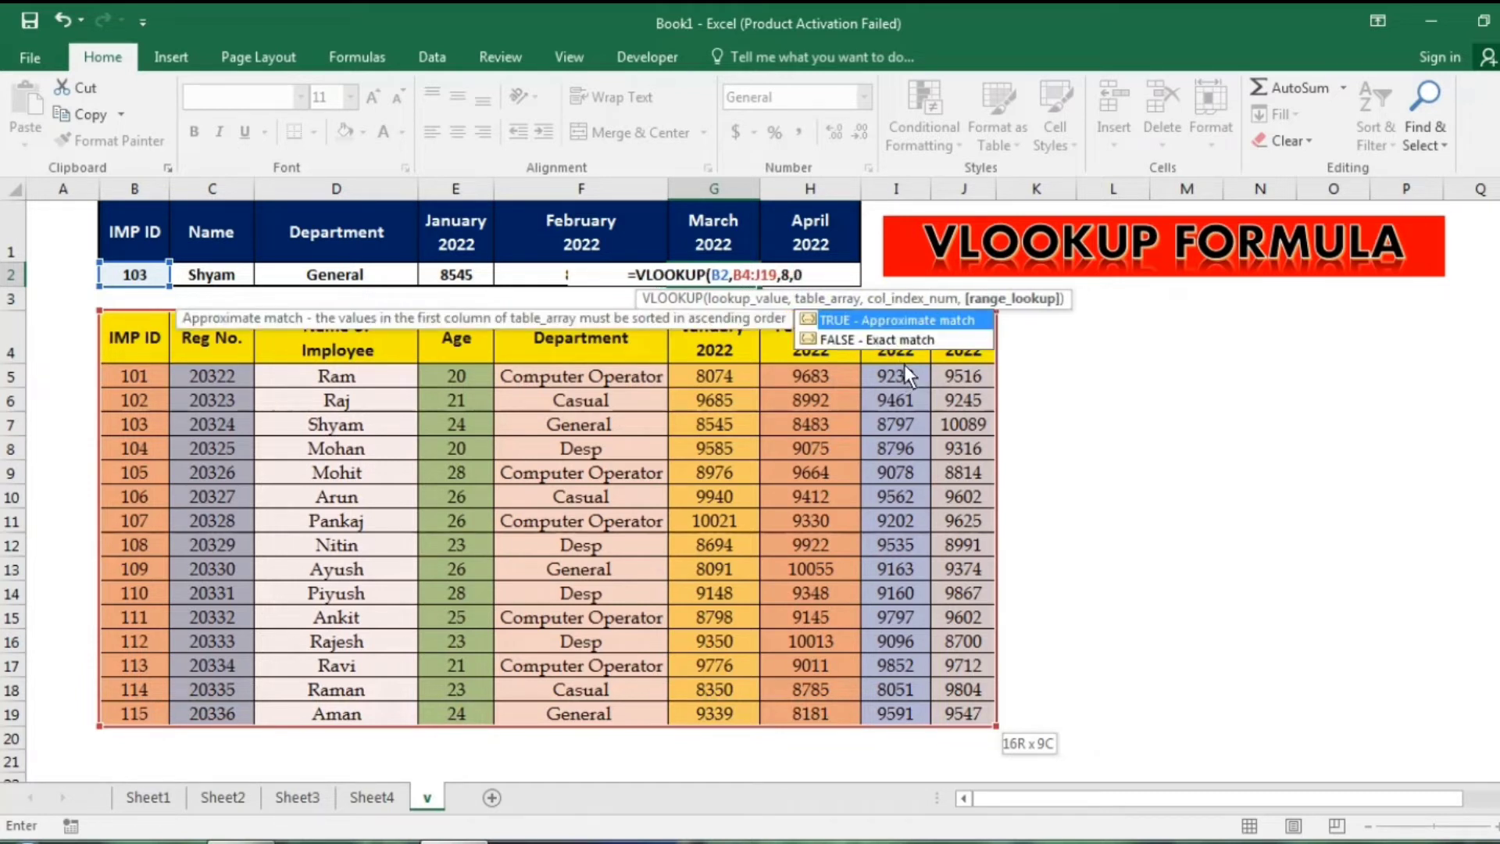
type("0")
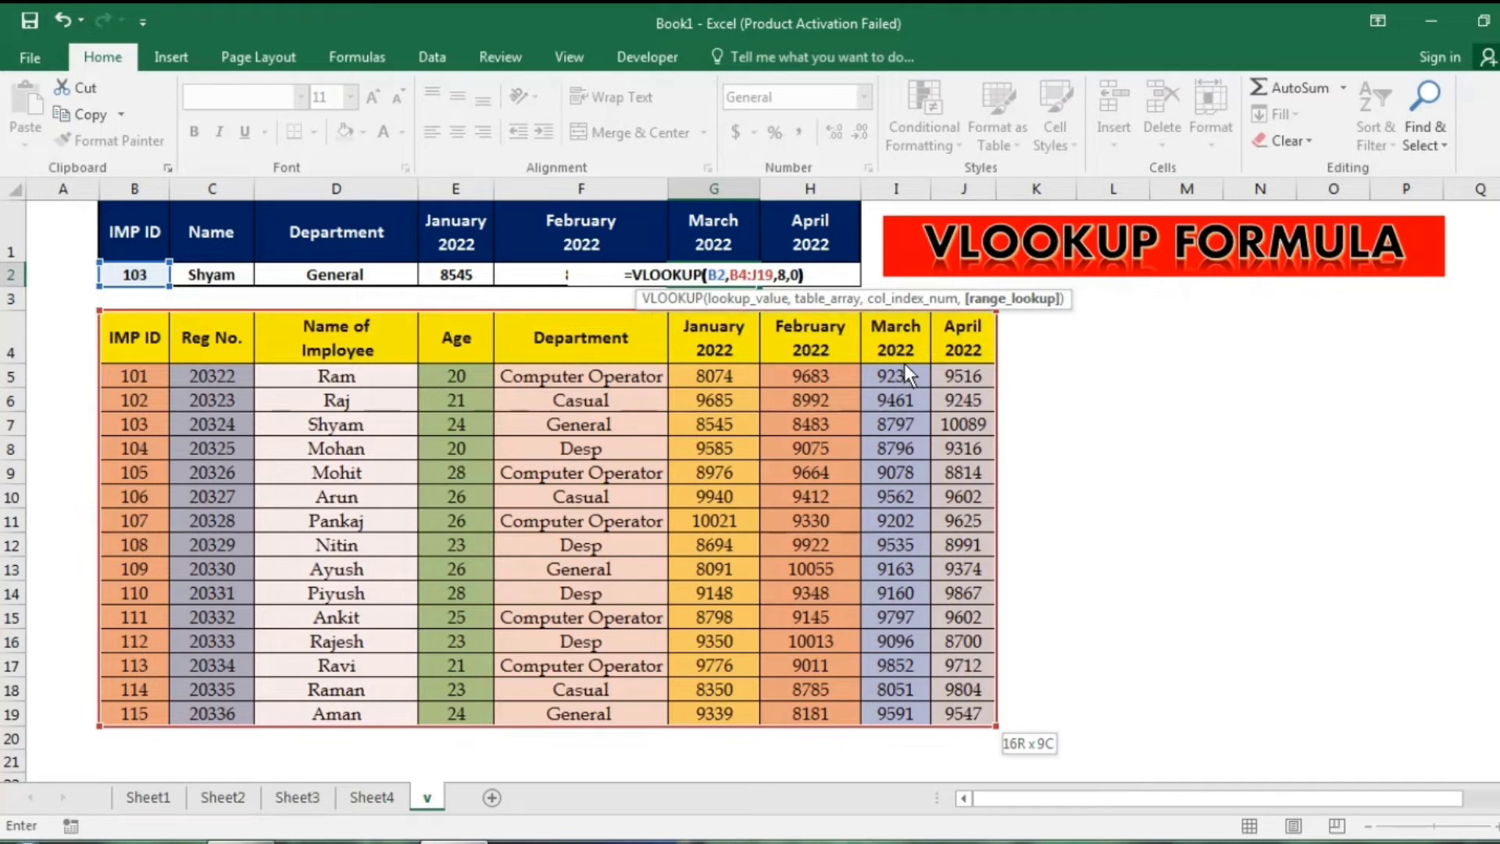
type(")")
key("Return")
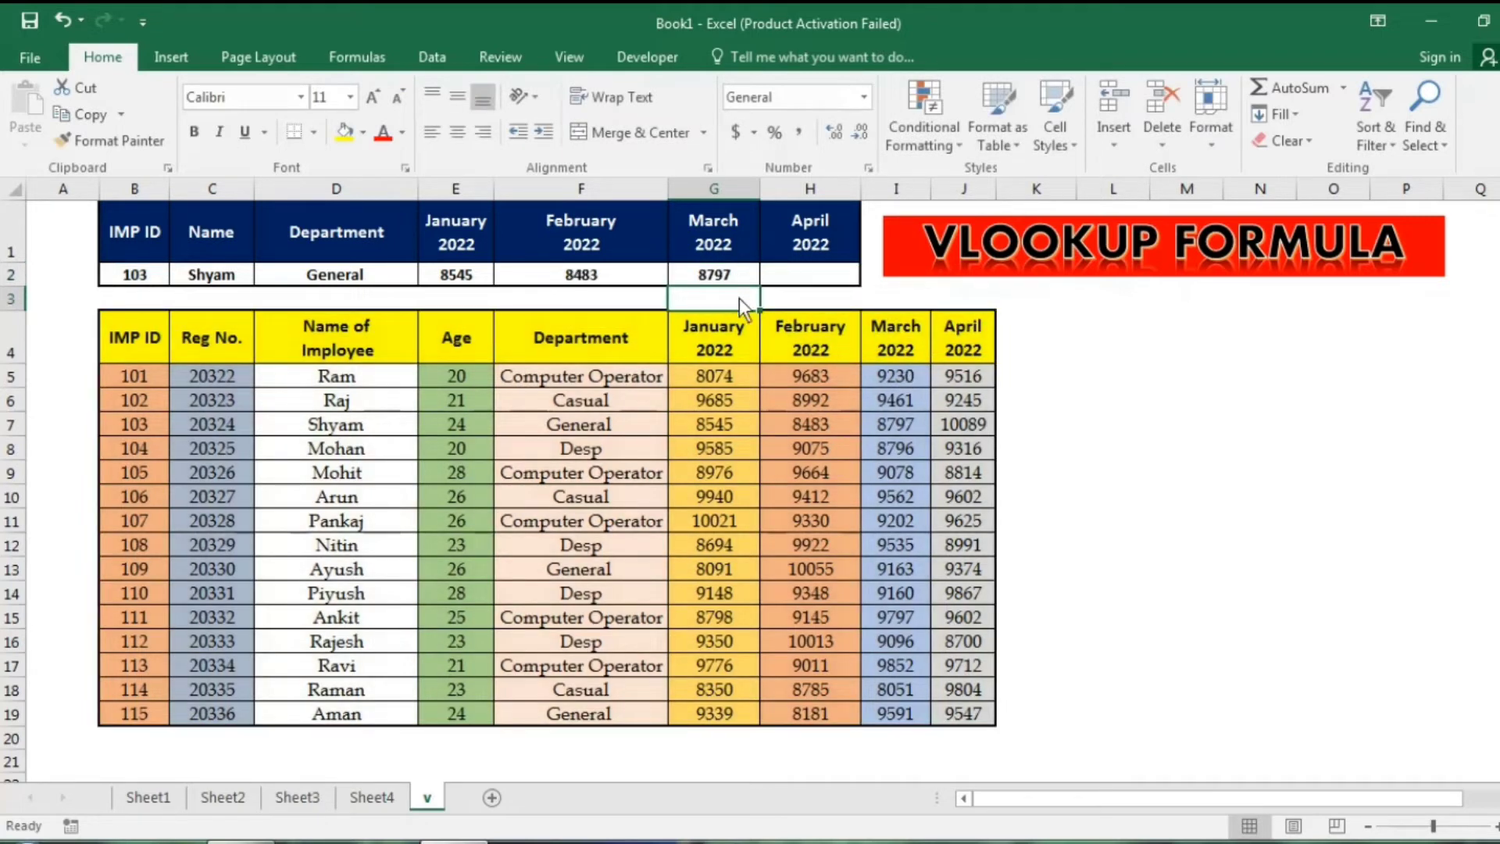
Enter =VLOOKUP(B2,B4:J19,9,0) in H2 to return the April 2022 figure.
left_click(810, 278)
type("=")
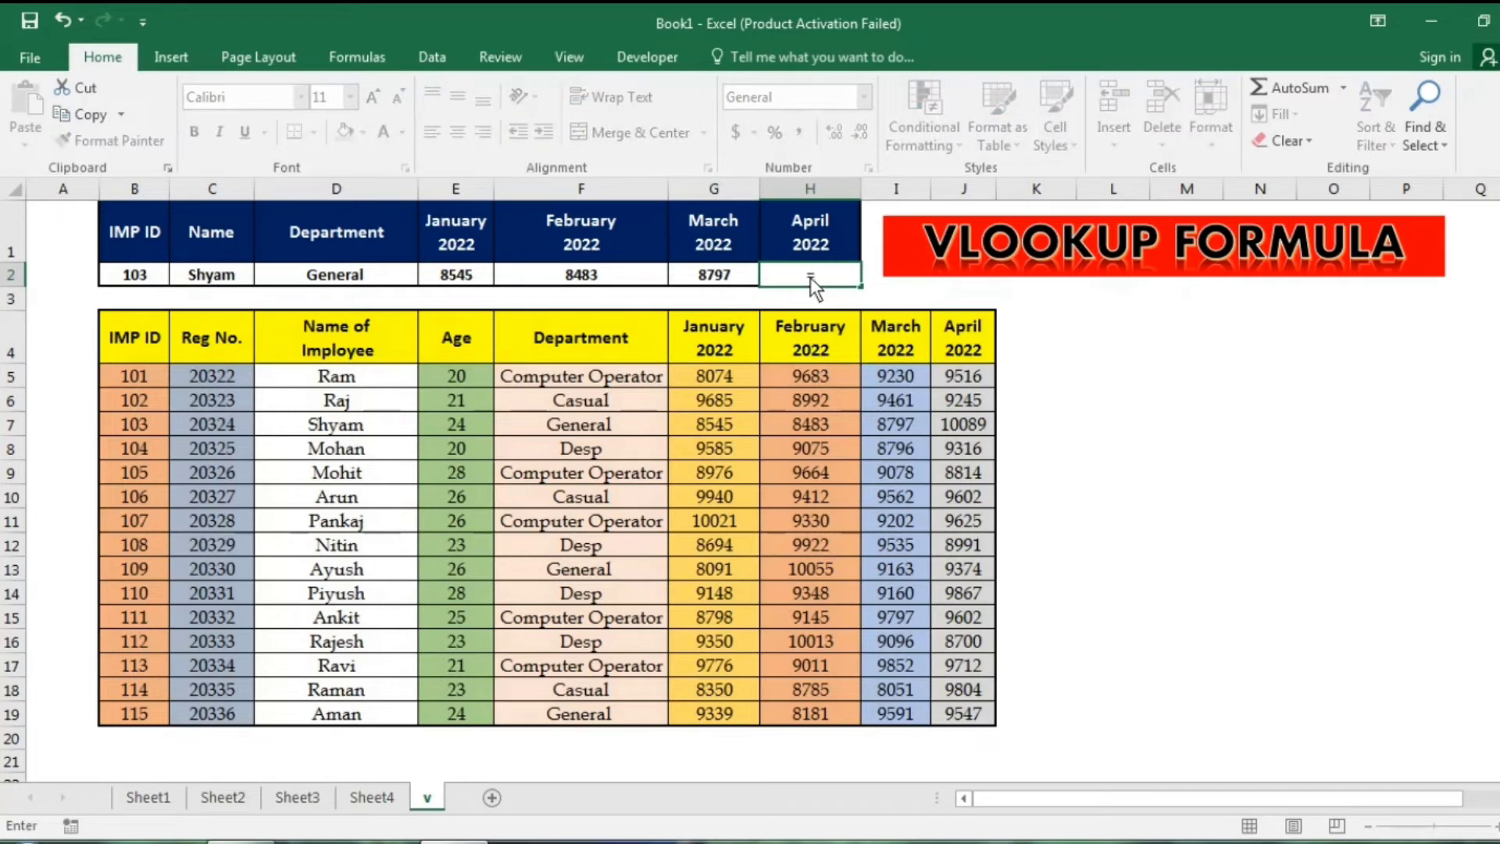
type("vlo")
key("Tab")
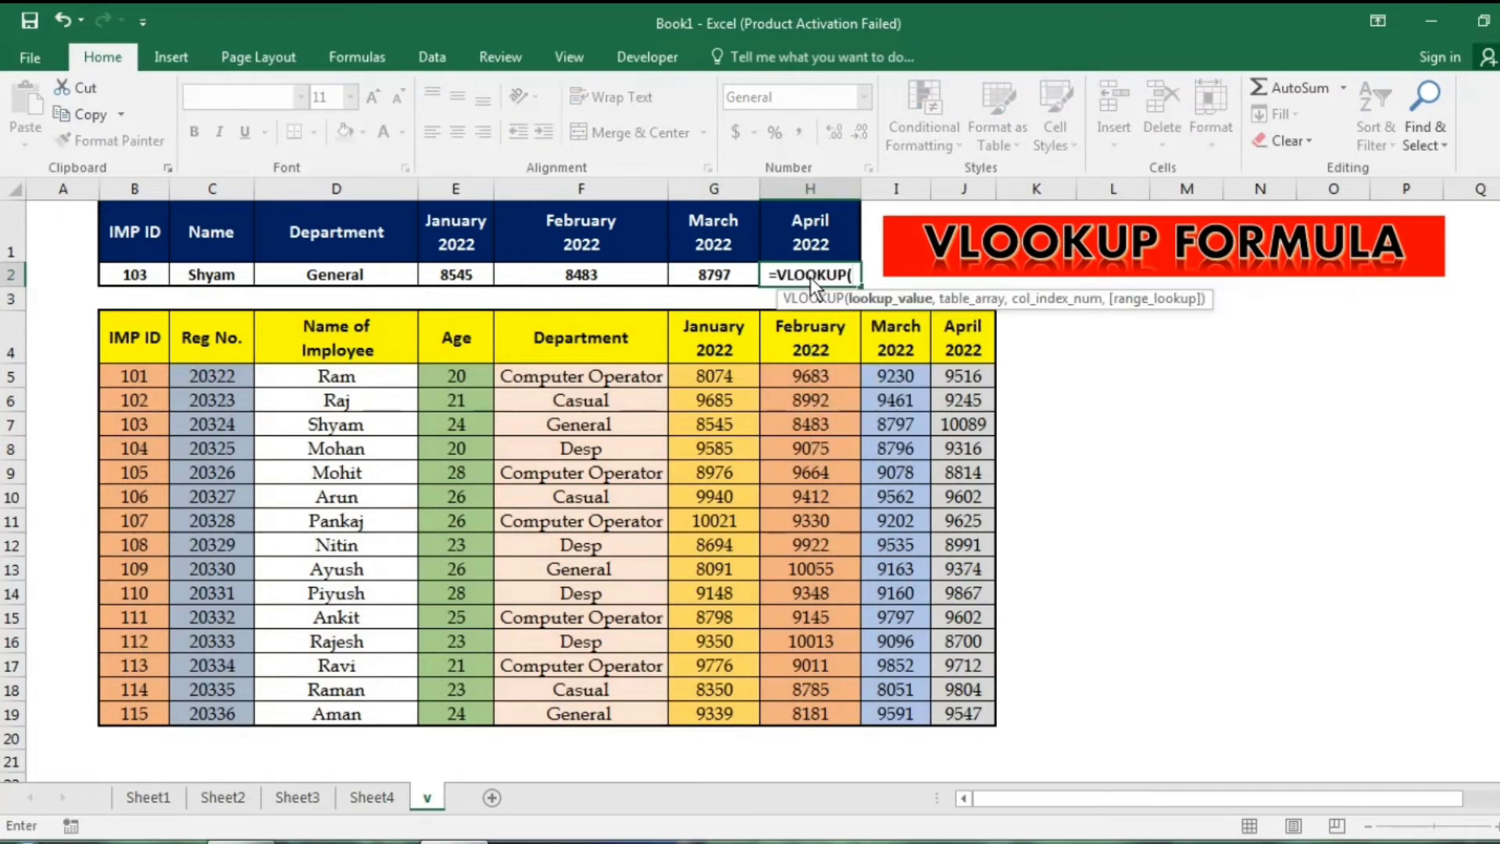
left_click(132, 276)
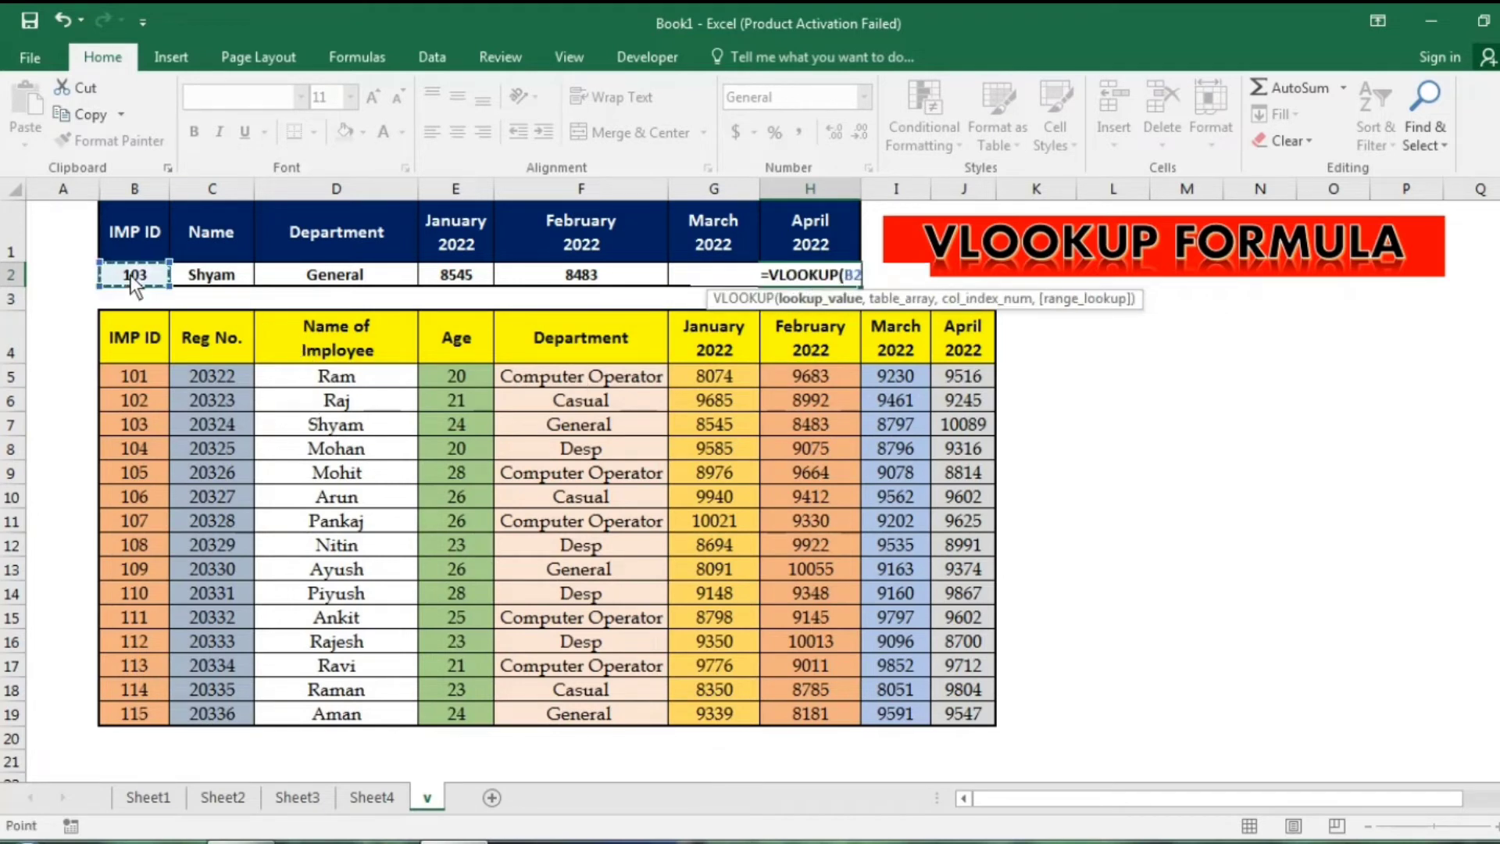
type(",")
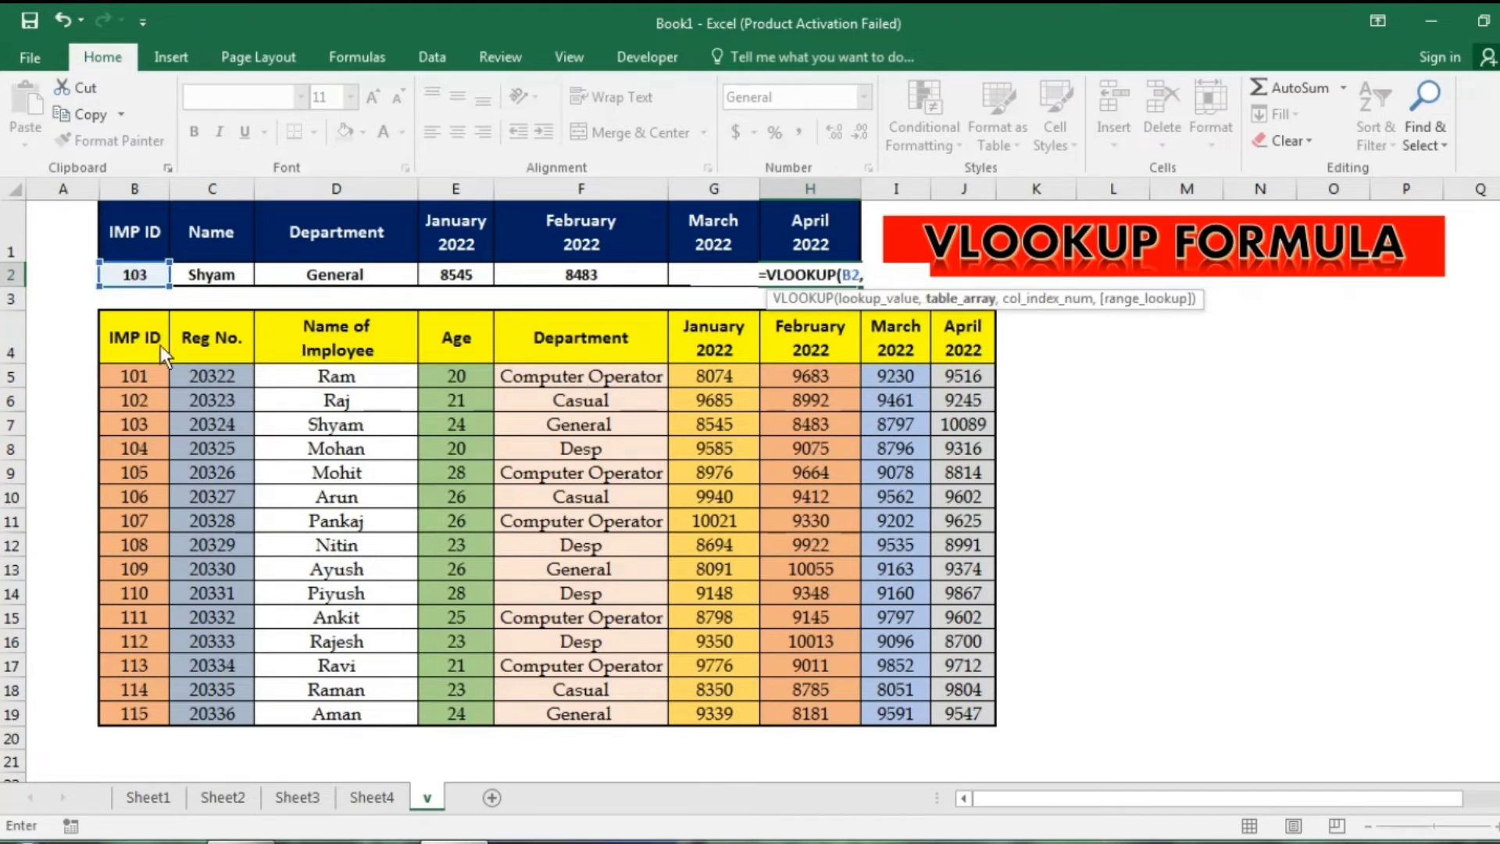
left_click_drag(161, 345, 952, 715)
type(",")
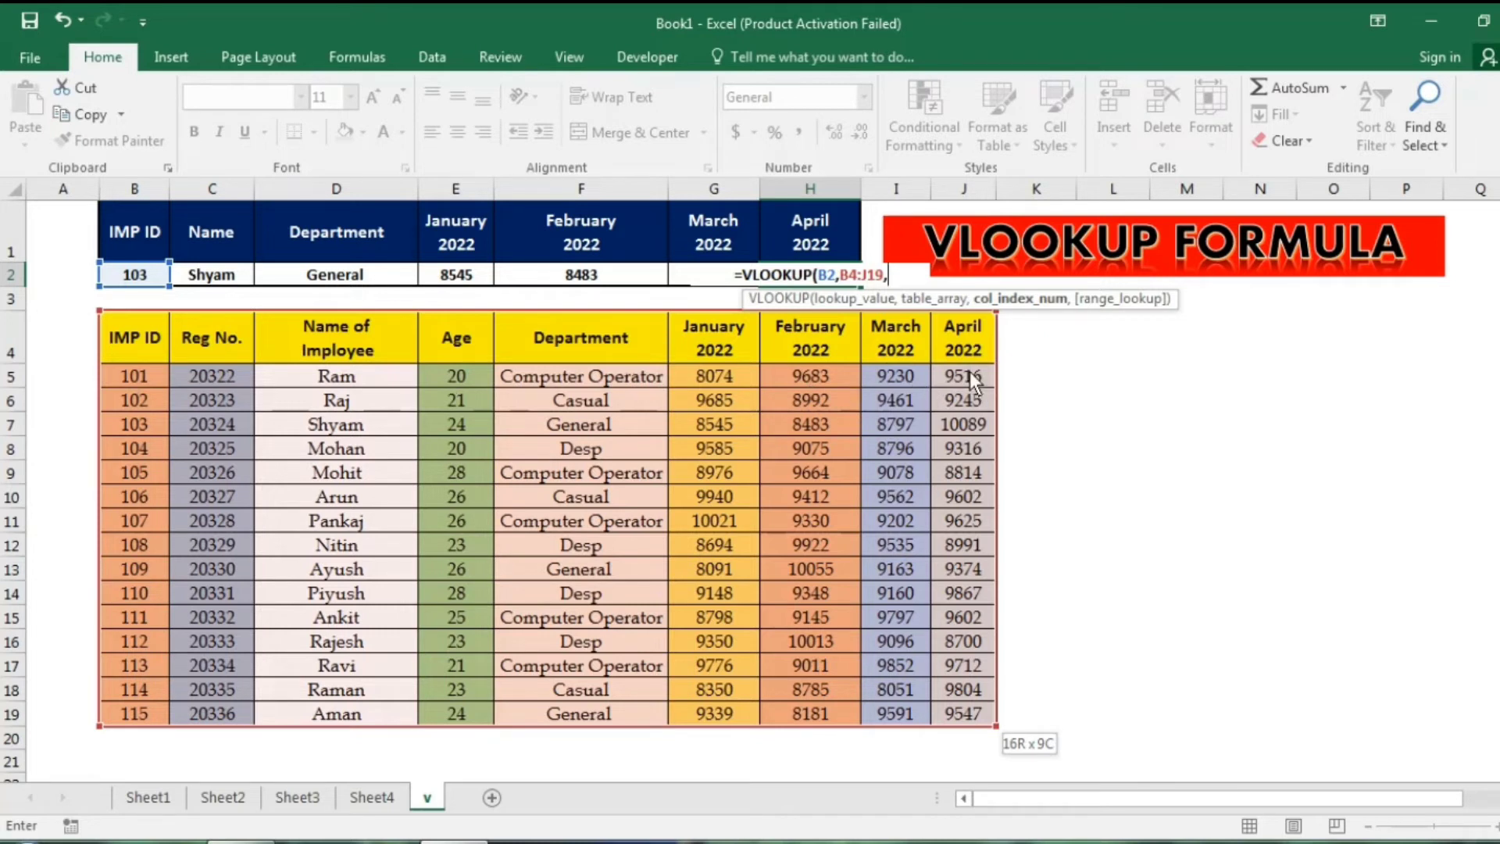
type("9,")
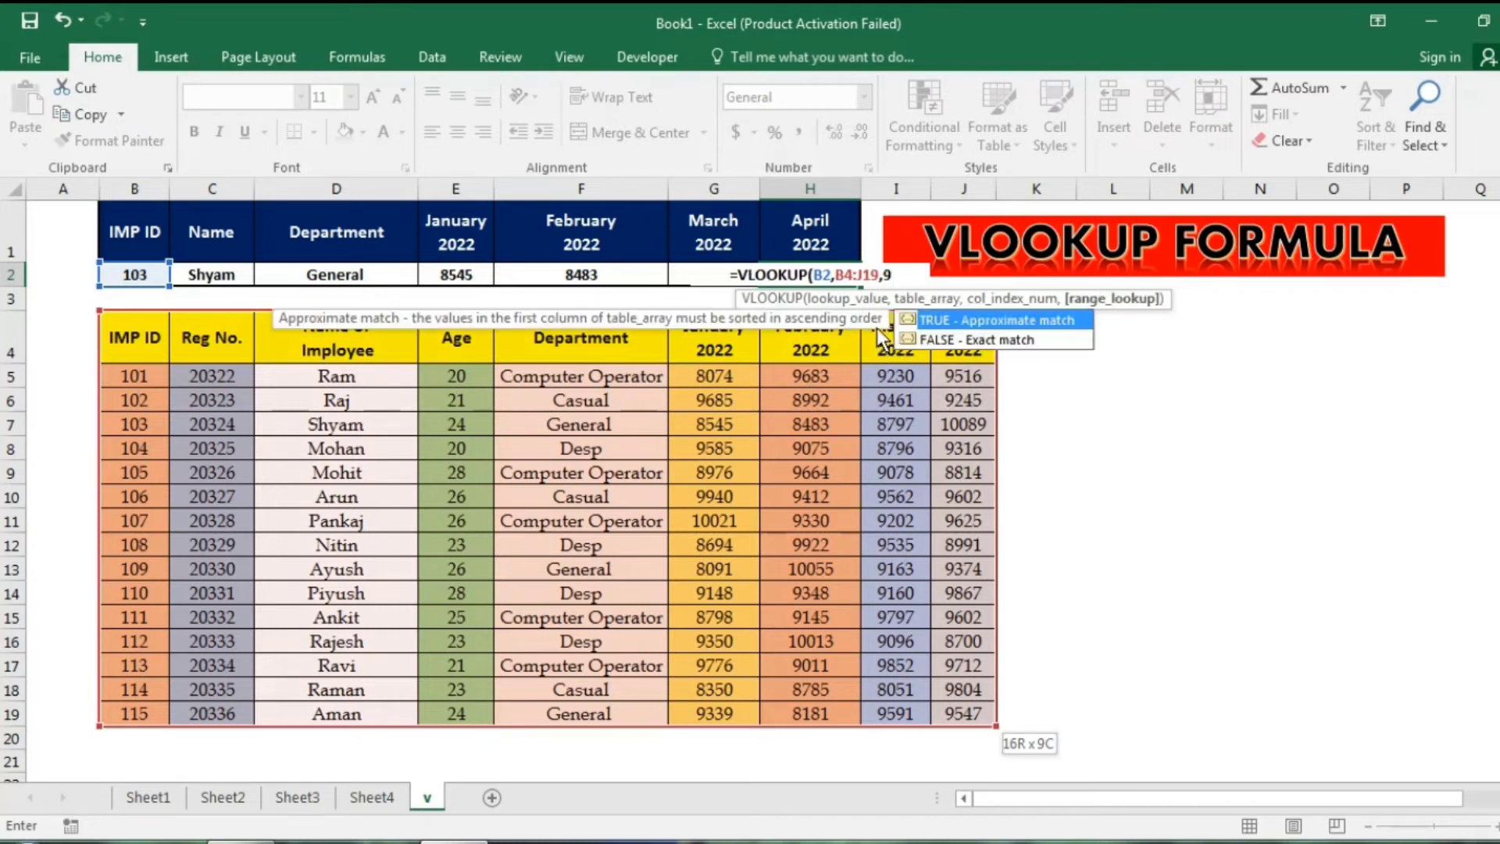
type("0")
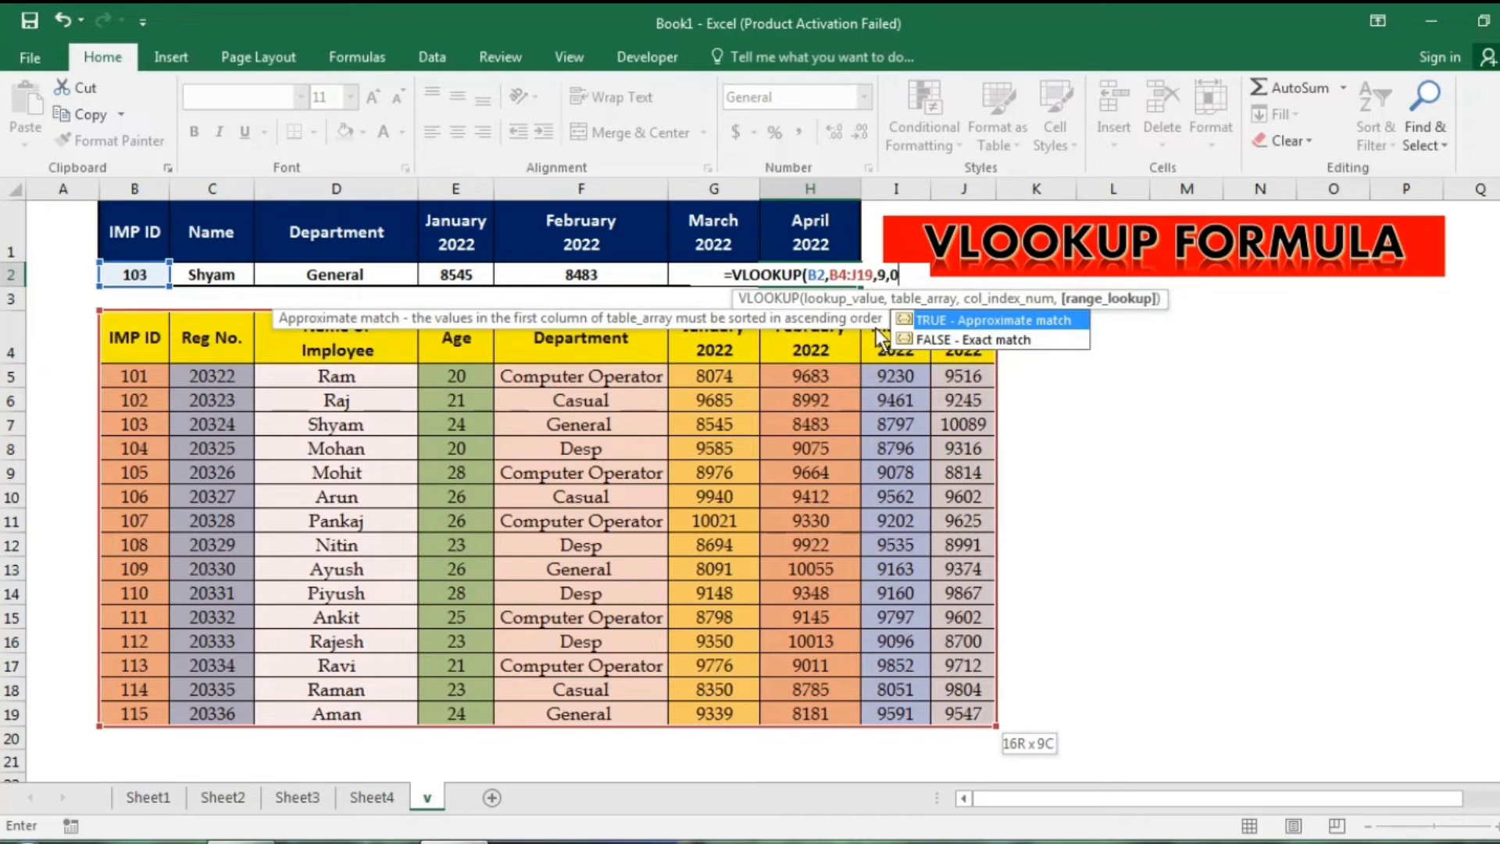
type(")")
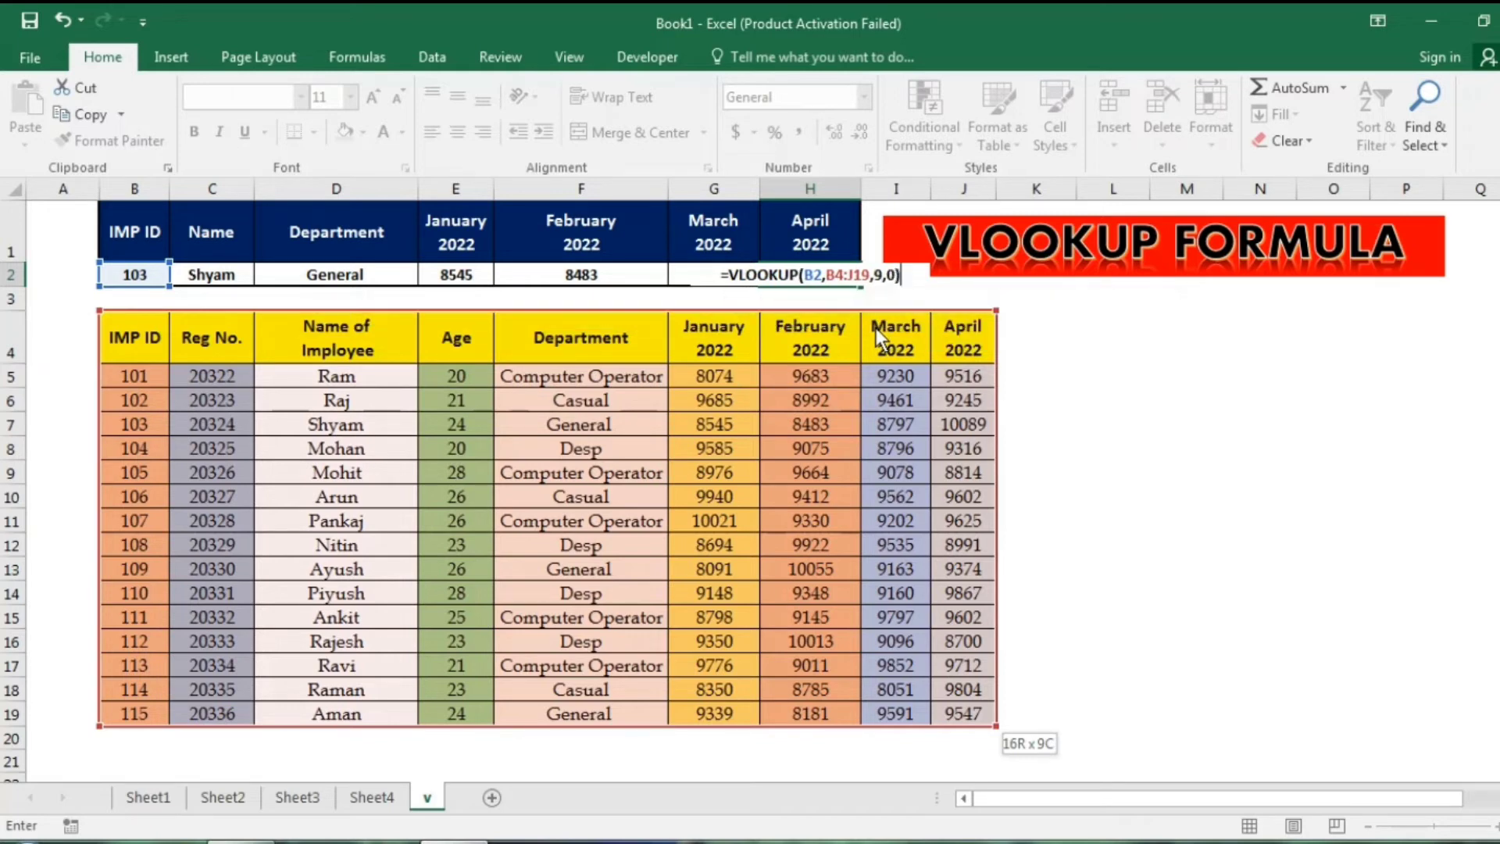
key("Return")
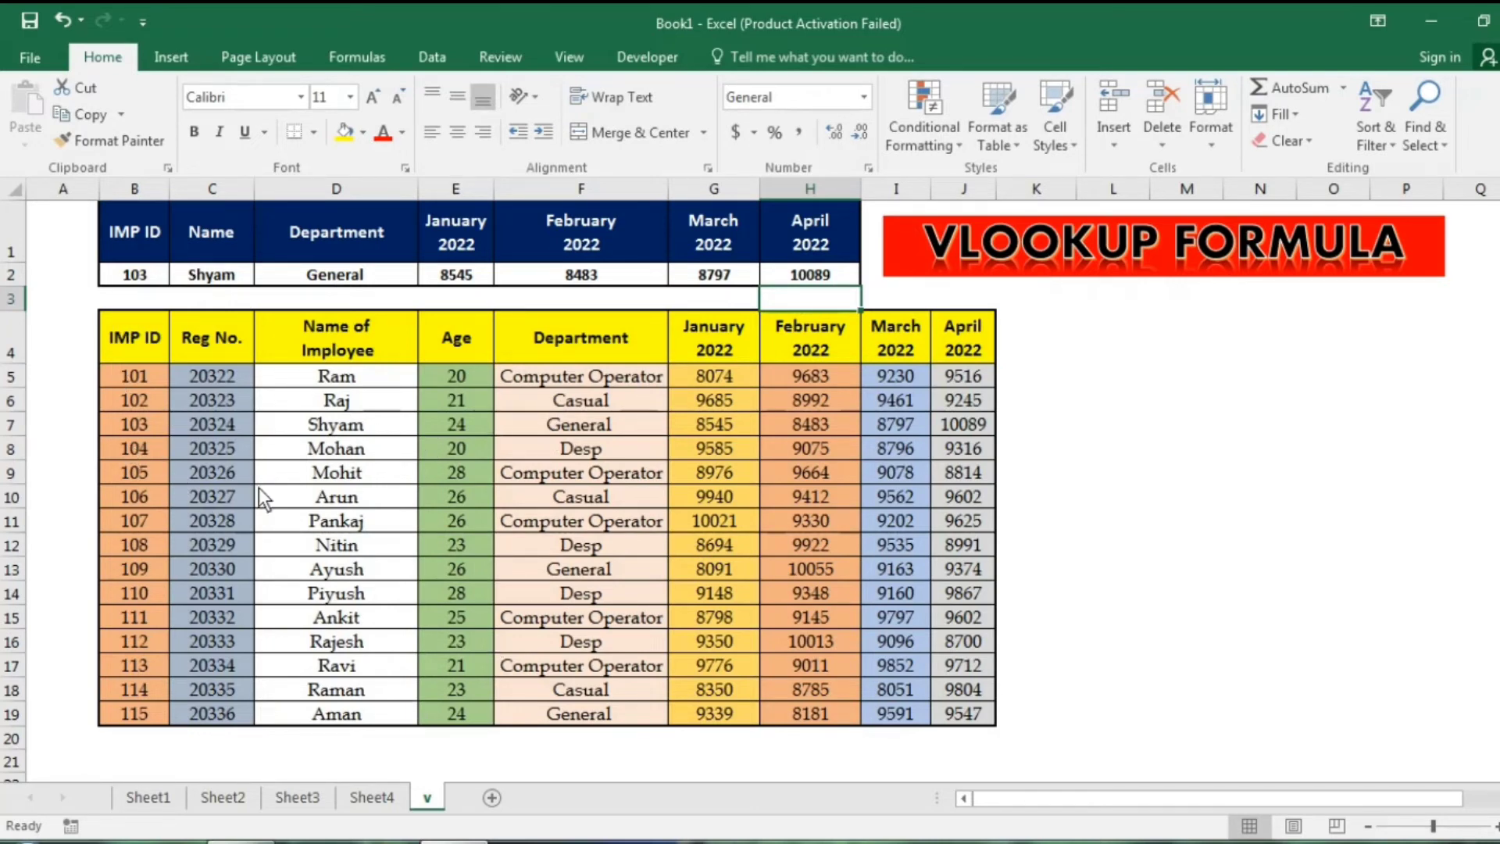
mouse_move(160, 379)
left_mouse_down()
mouse_move(247, 382)
mouse_move(750, 485)
mouse_move(847, 619)
left_mouse_up()
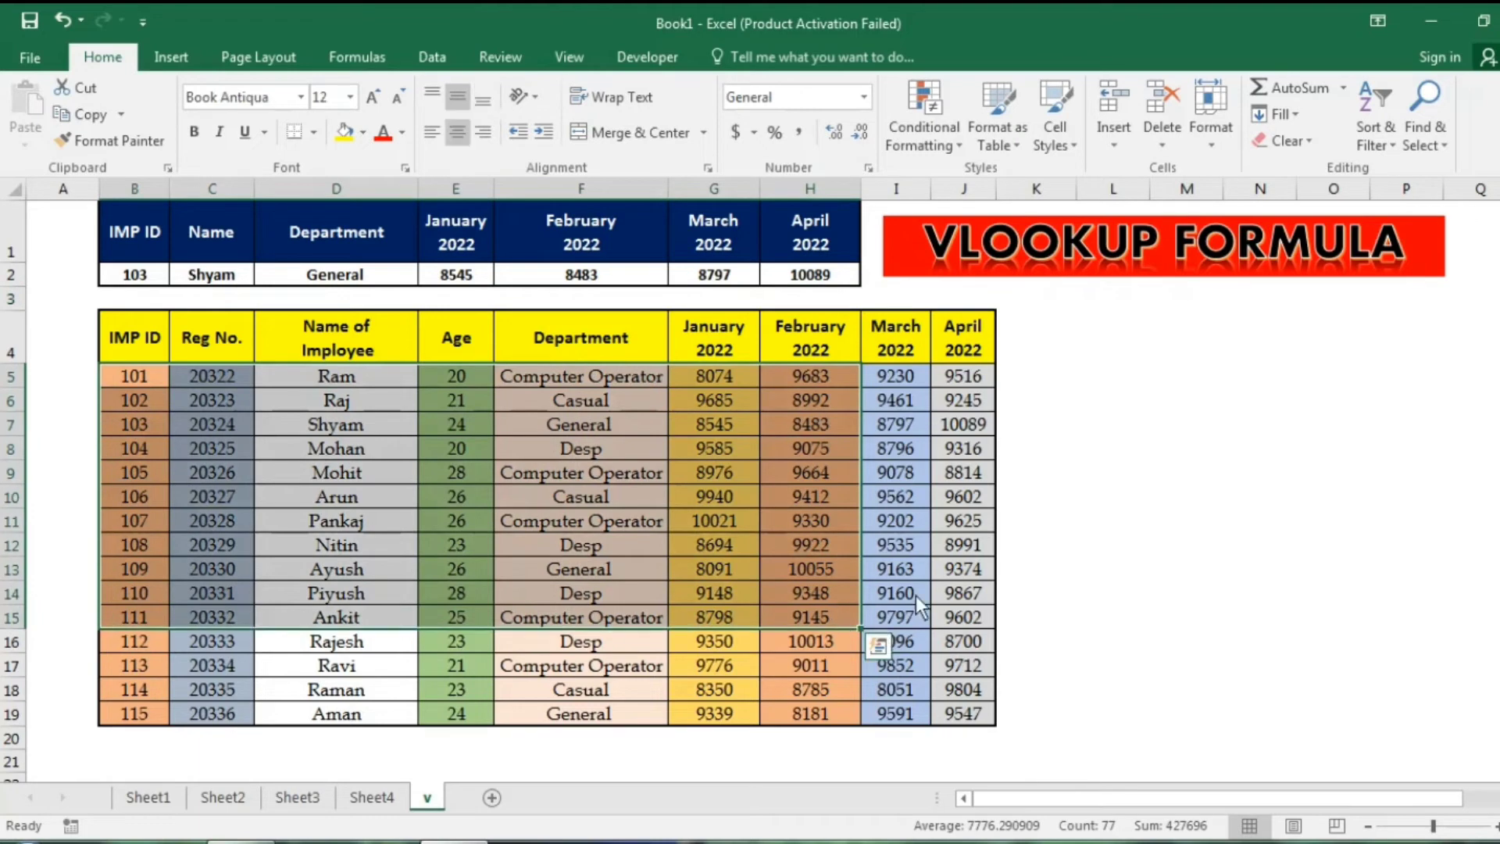
left_click(916, 596)
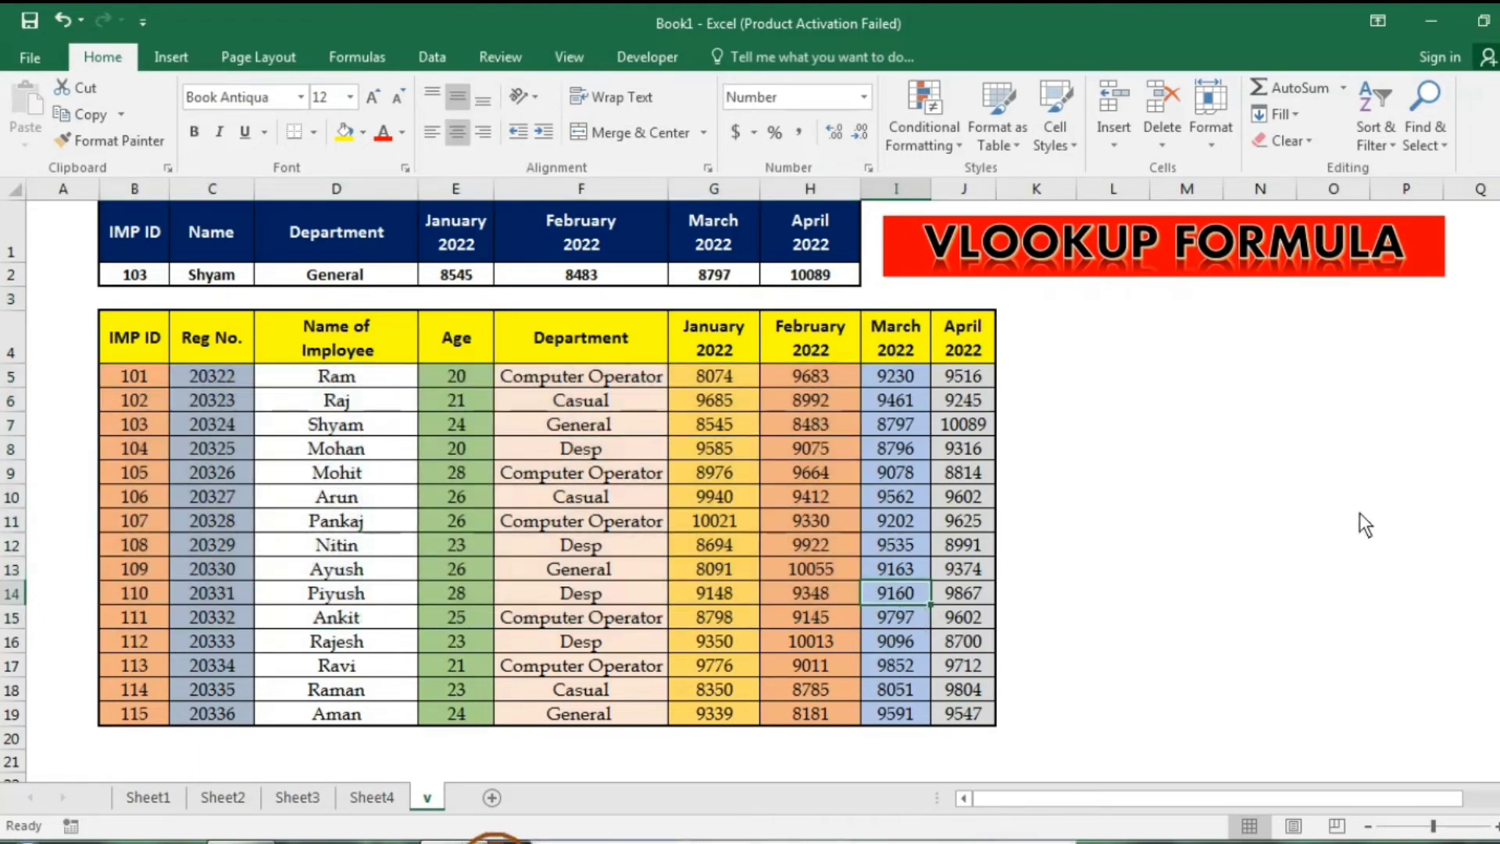
mouse_move(1499, 435)
left_mouse_down()
mouse_move(1499, 495)
mouse_move(1499, 435)
left_mouse_up()
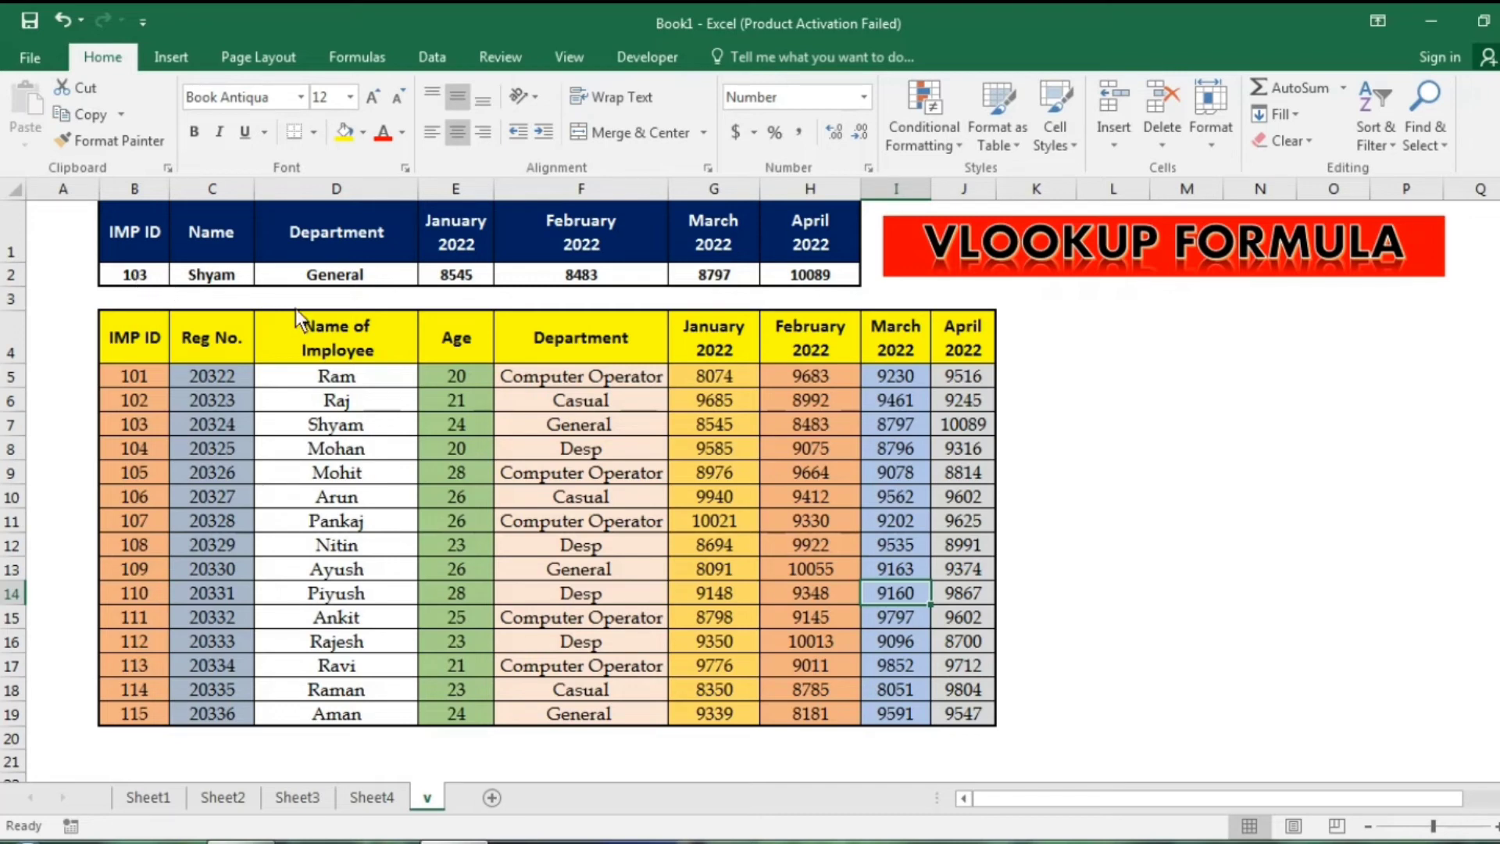
Set the lookup IMP ID in B2 to 109 and compare the returned values with the matching table row.
left_click(135, 275)
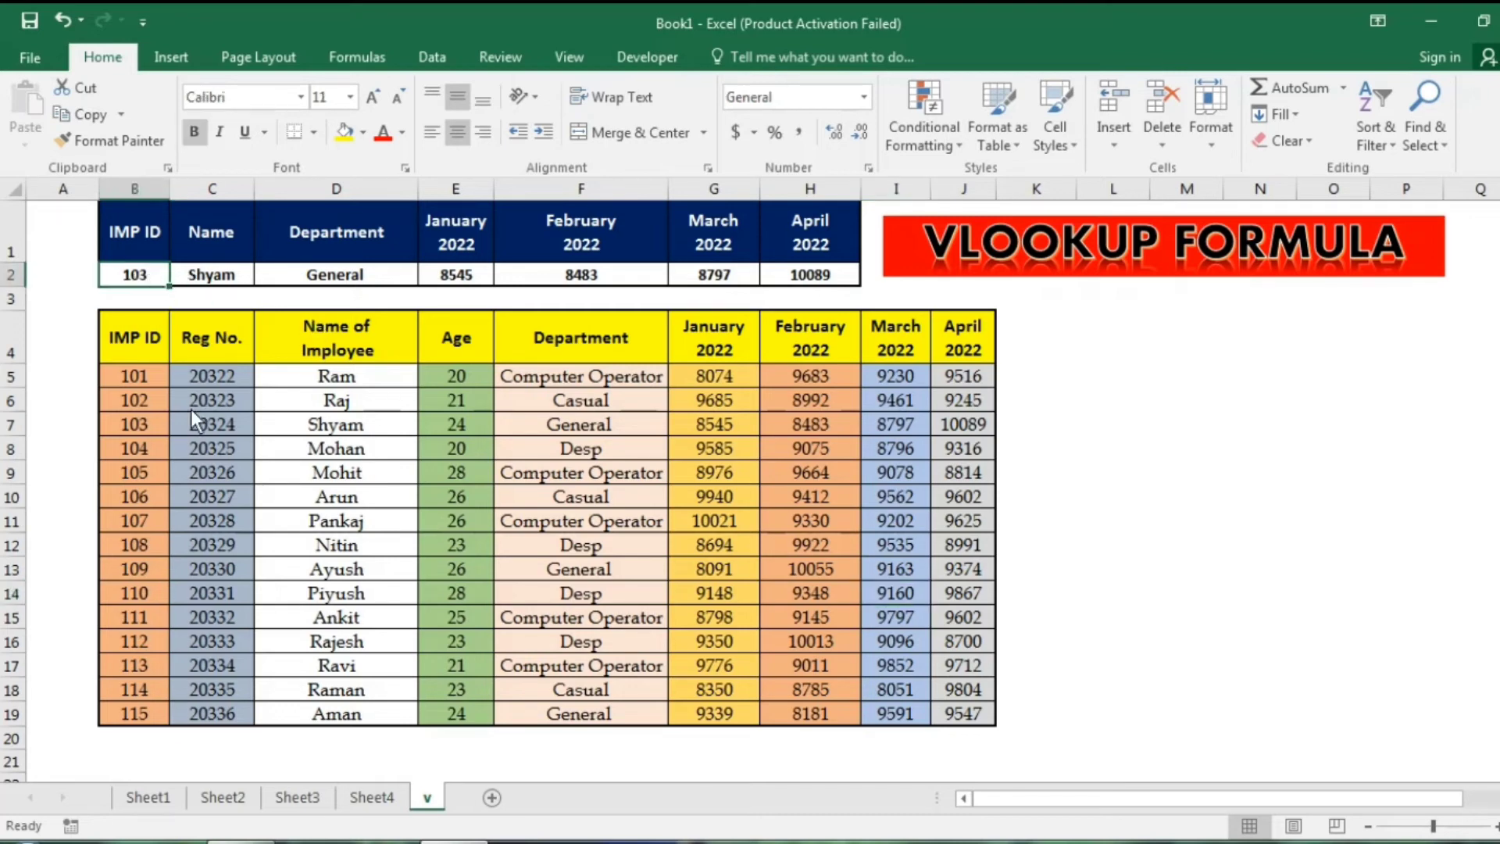
type("109")
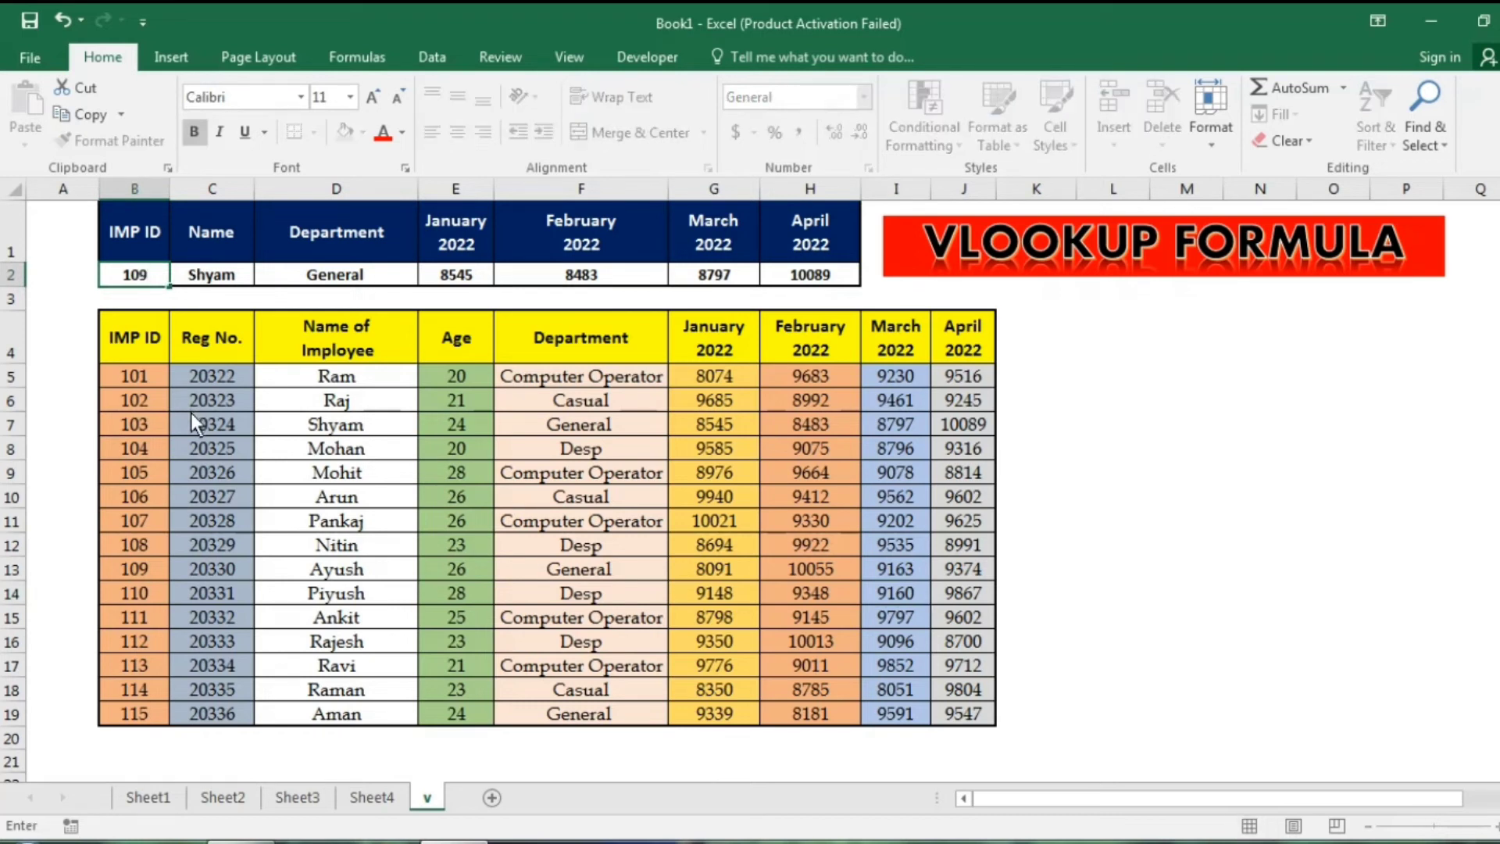
key("Return")
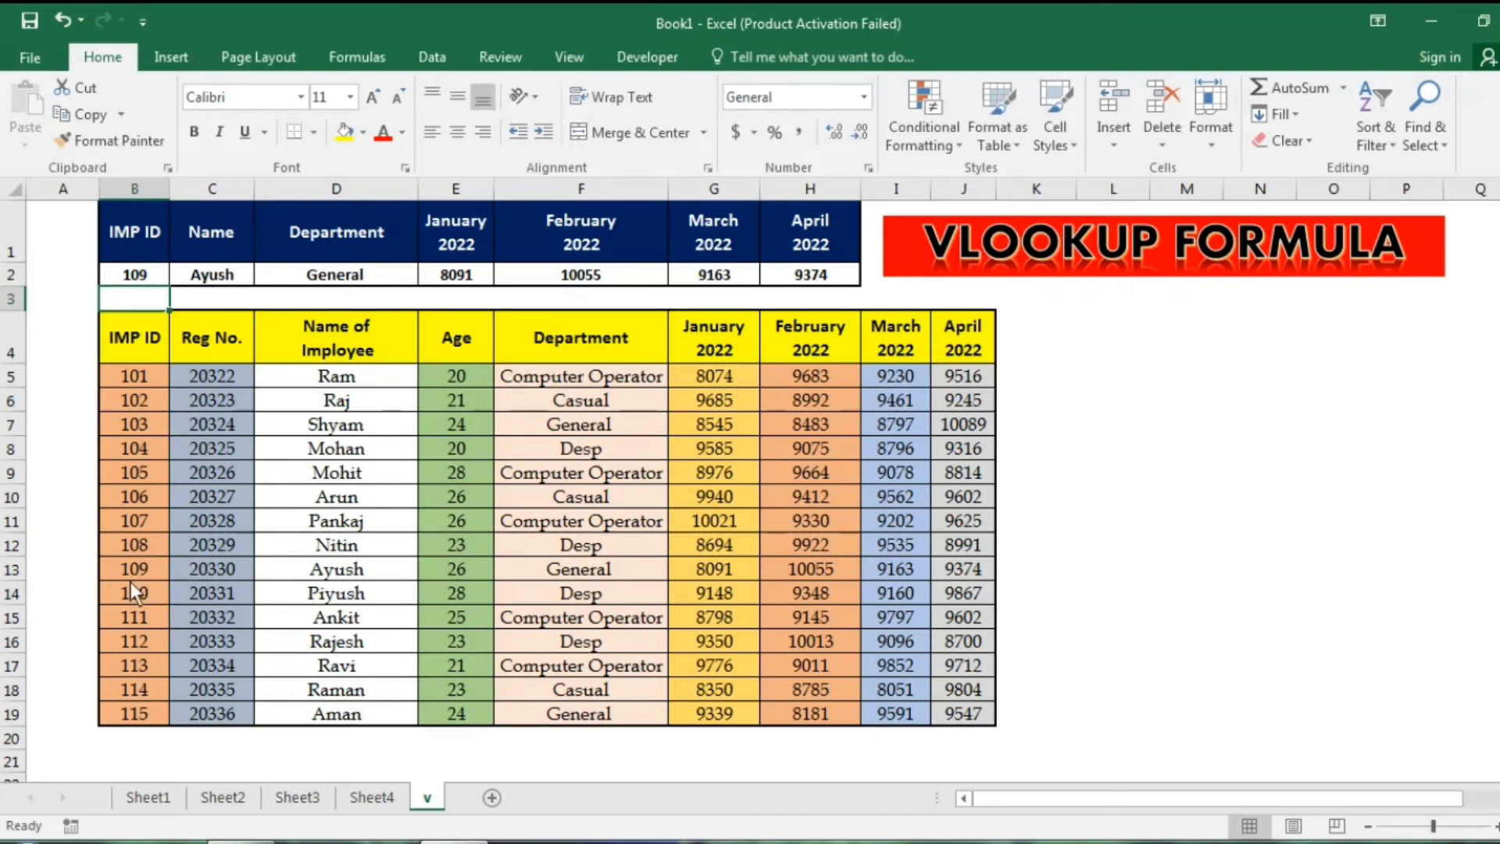
left_click_drag(130, 577, 558, 571)
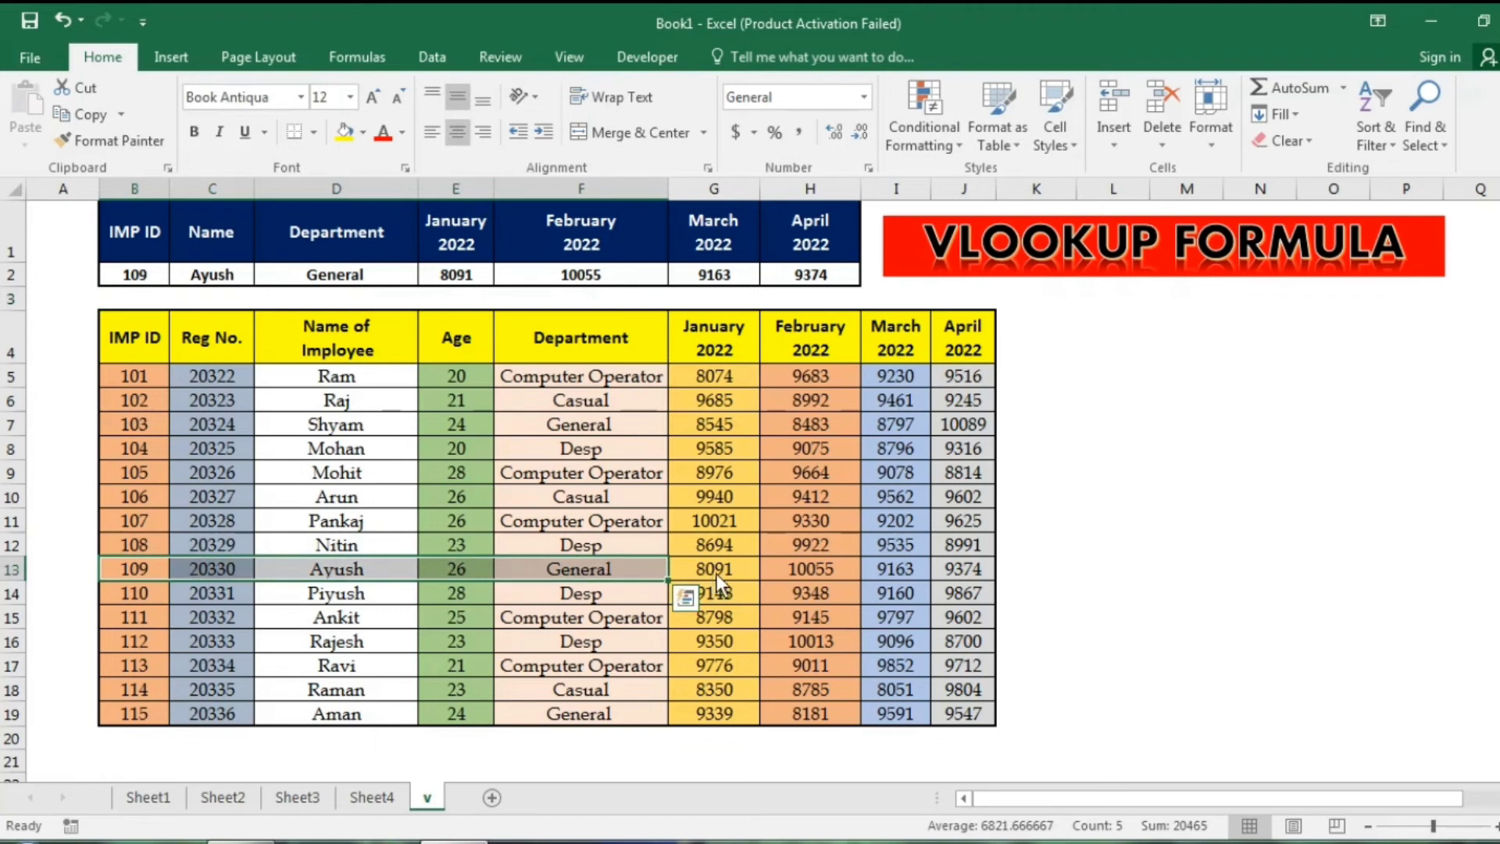
left_click(737, 572)
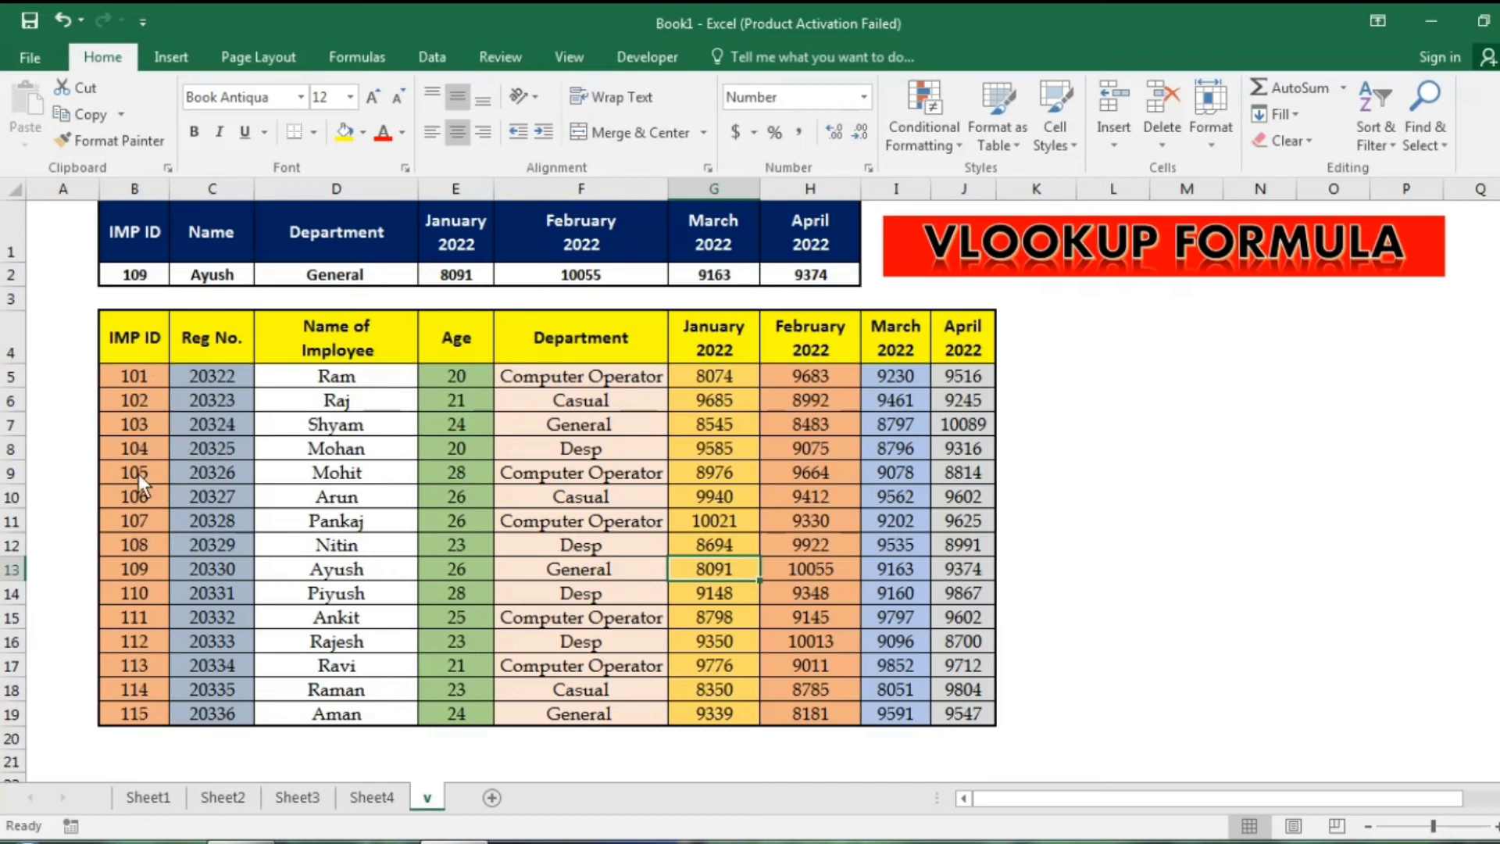
Set the lookup IMP ID in B2 to 105 and check the name, department and January 2022 figure against its table row.
left_click(152, 276)
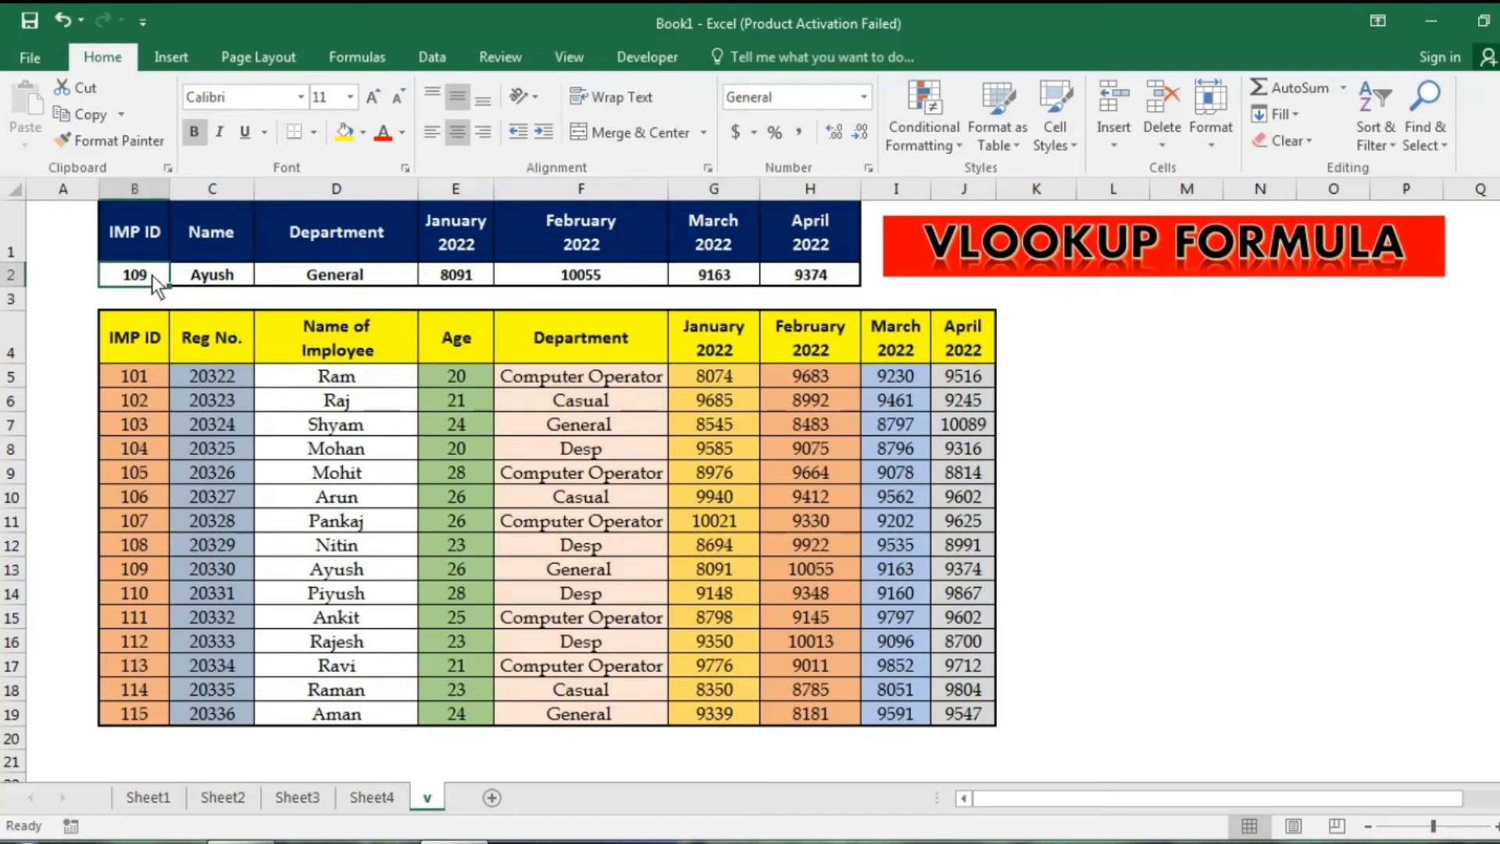
type("105")
key("Return")
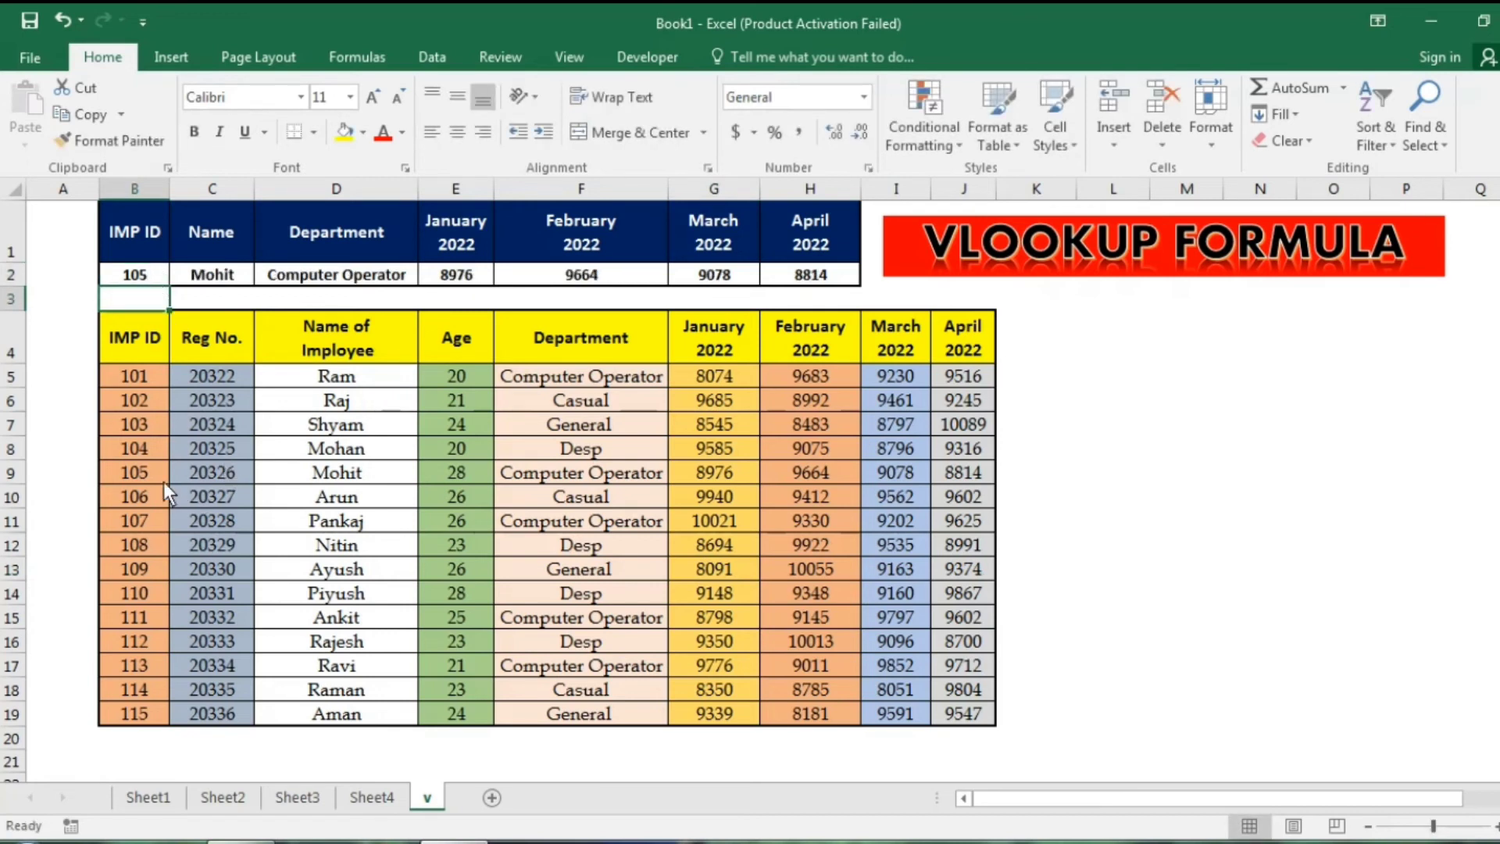
left_click_drag(162, 478, 362, 473)
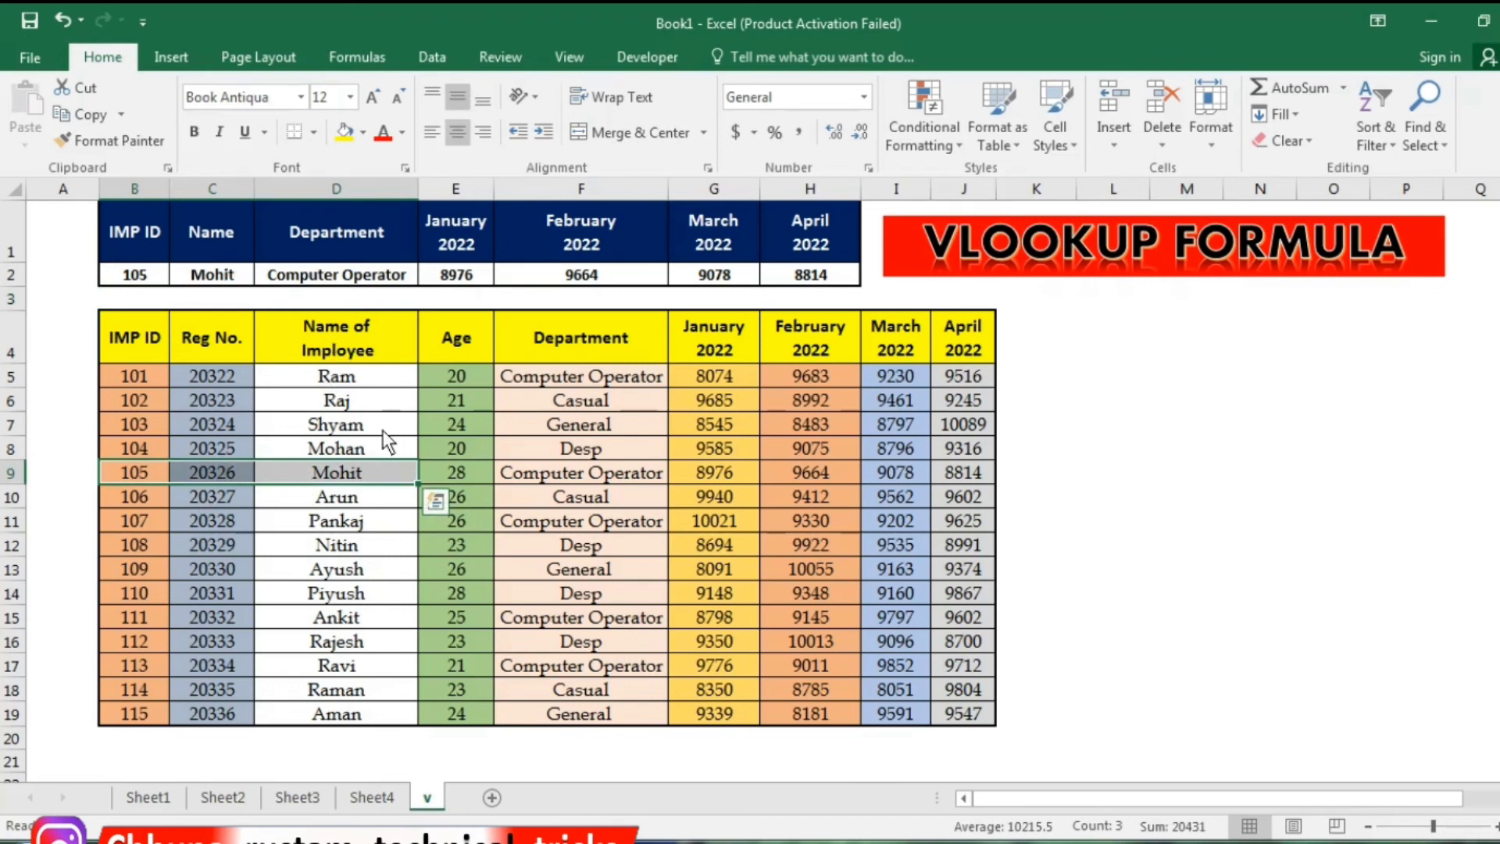
left_click(558, 474)
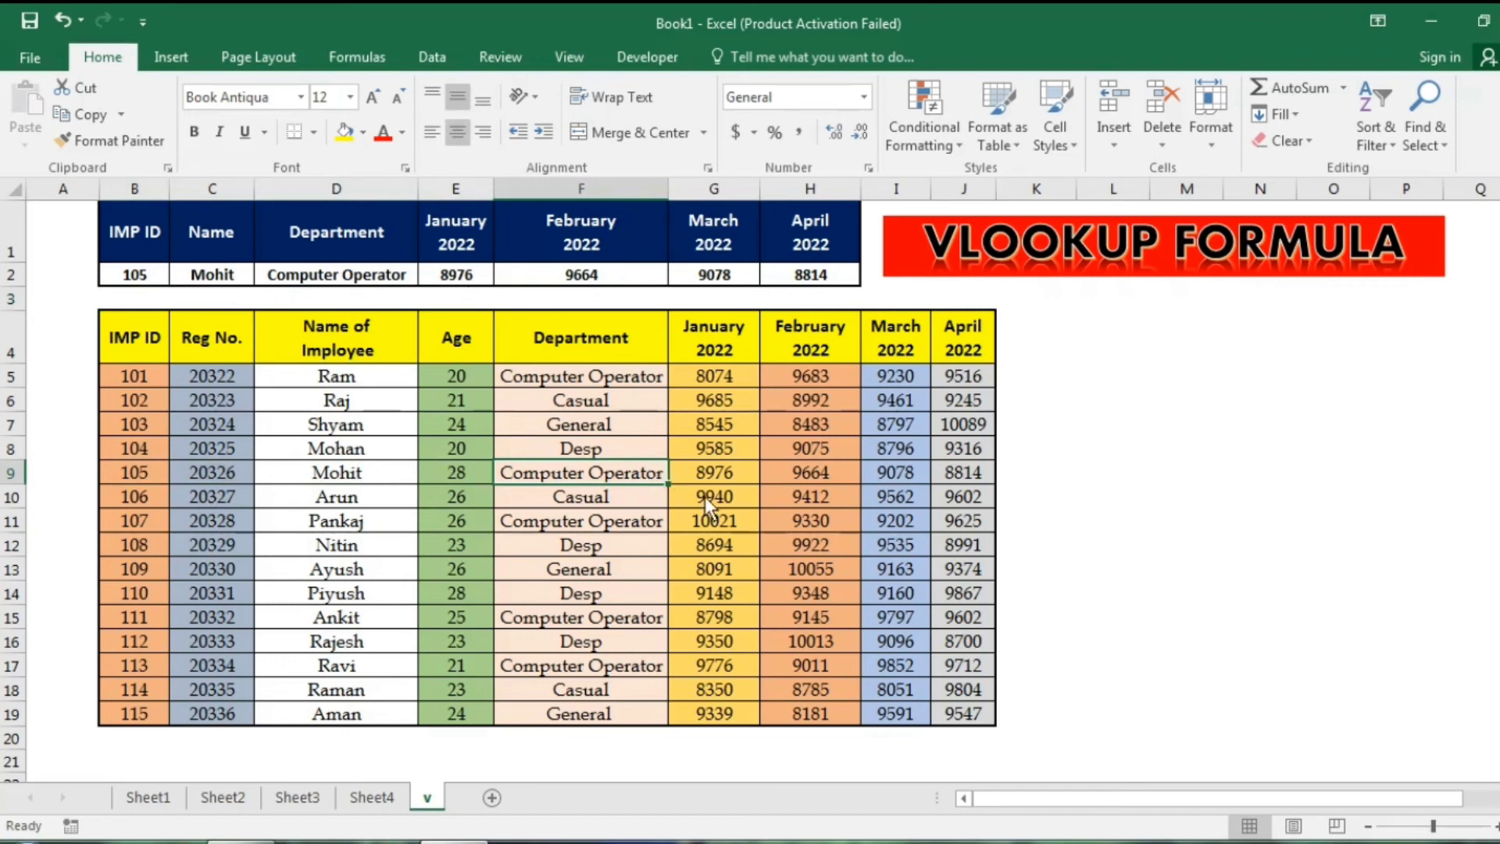
left_click(716, 474)
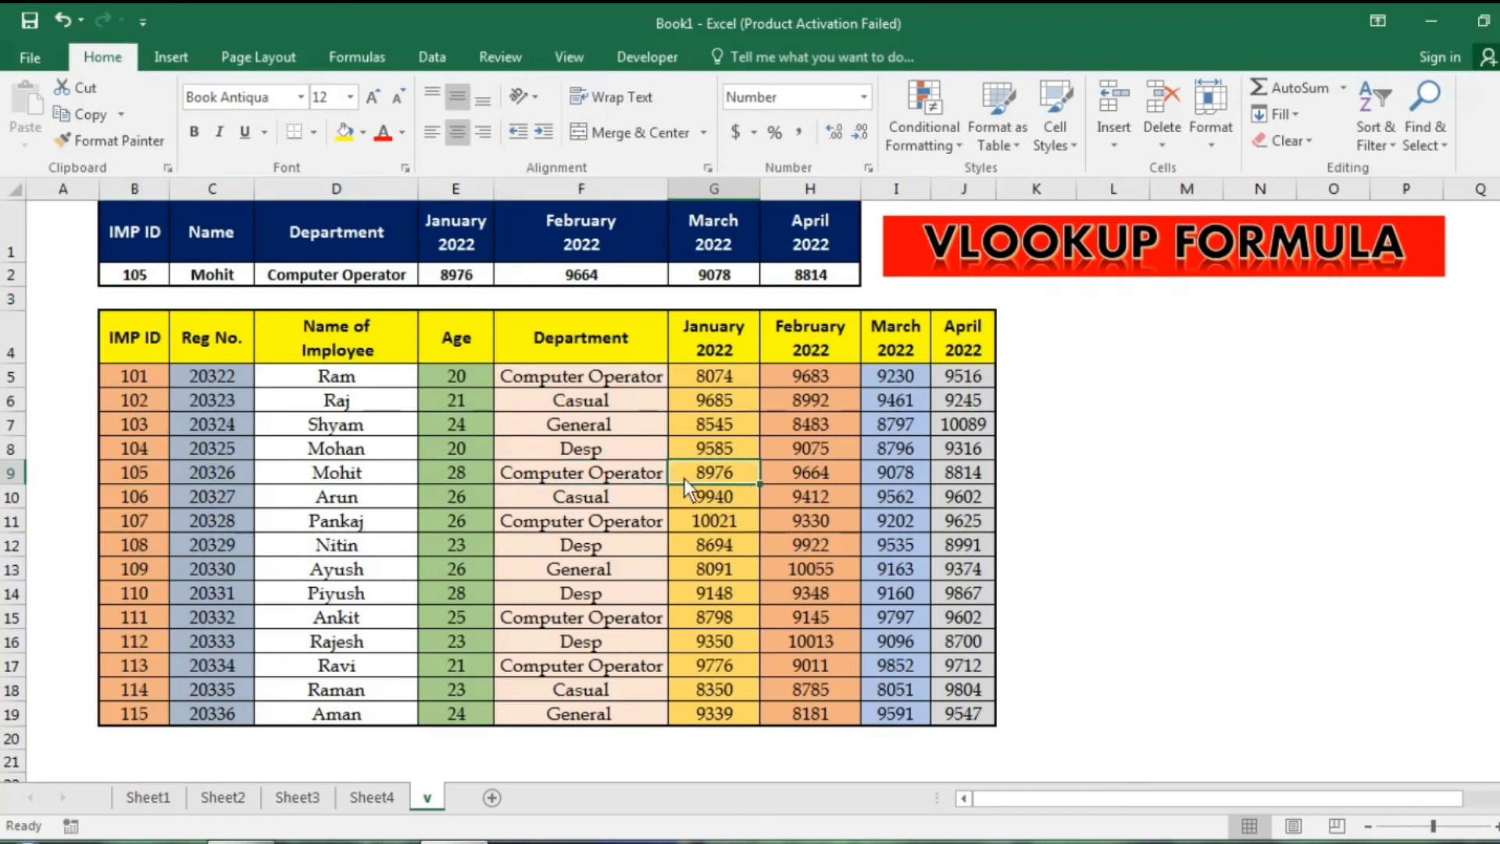